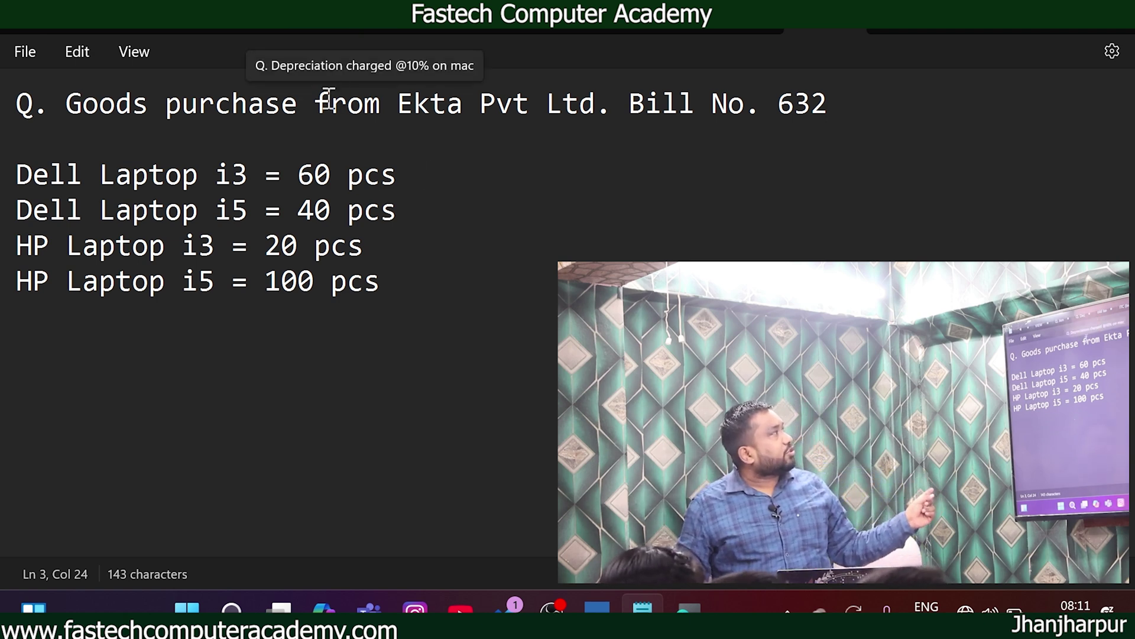
Add the note "creditor" below the laptop list, after highlighting the supplier name Ekta Pvt Ltd in the question
{"action": "left_click_drag", "start_coordinate": [393, 103], "coordinate": [599, 106]}
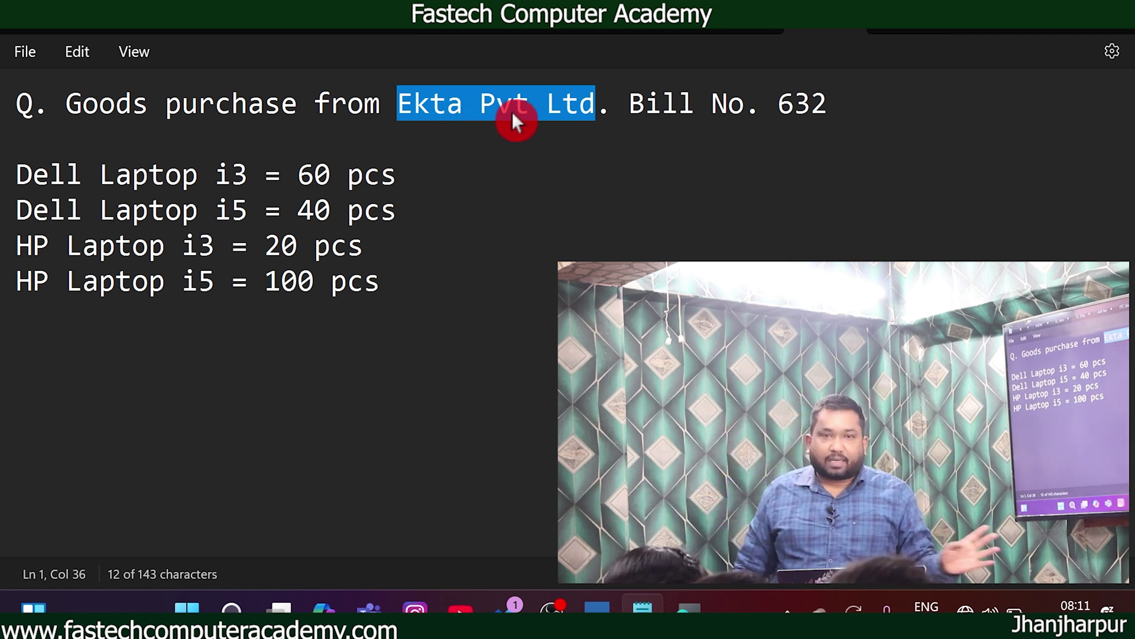
{"action": "left_click", "coordinate": [544, 136]}
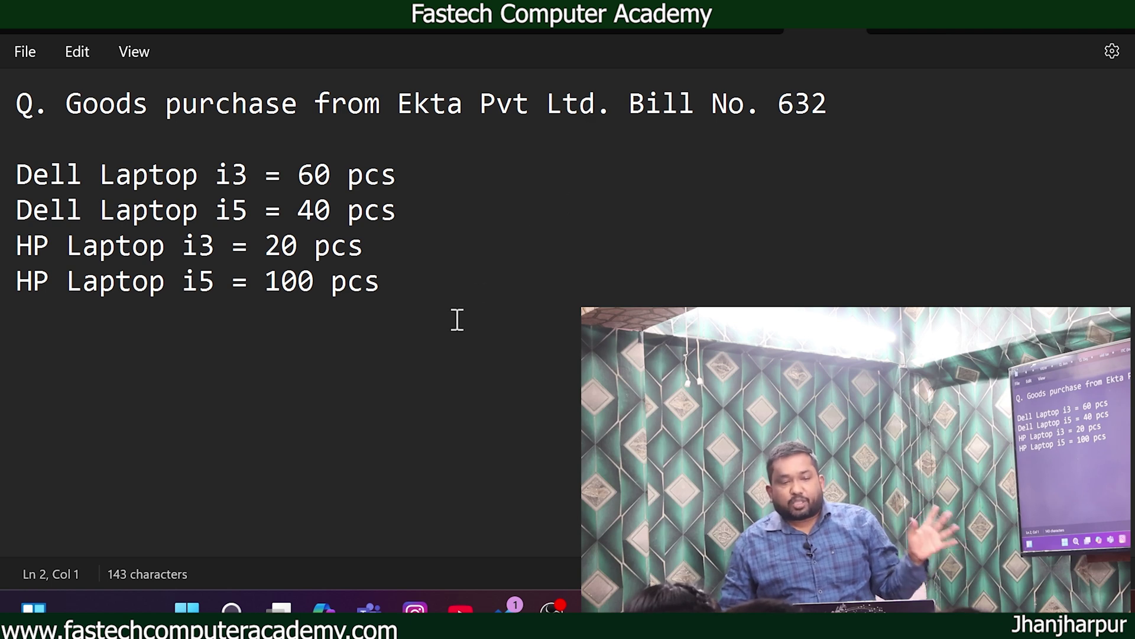
{"action": "left_click", "coordinate": [438, 298]}
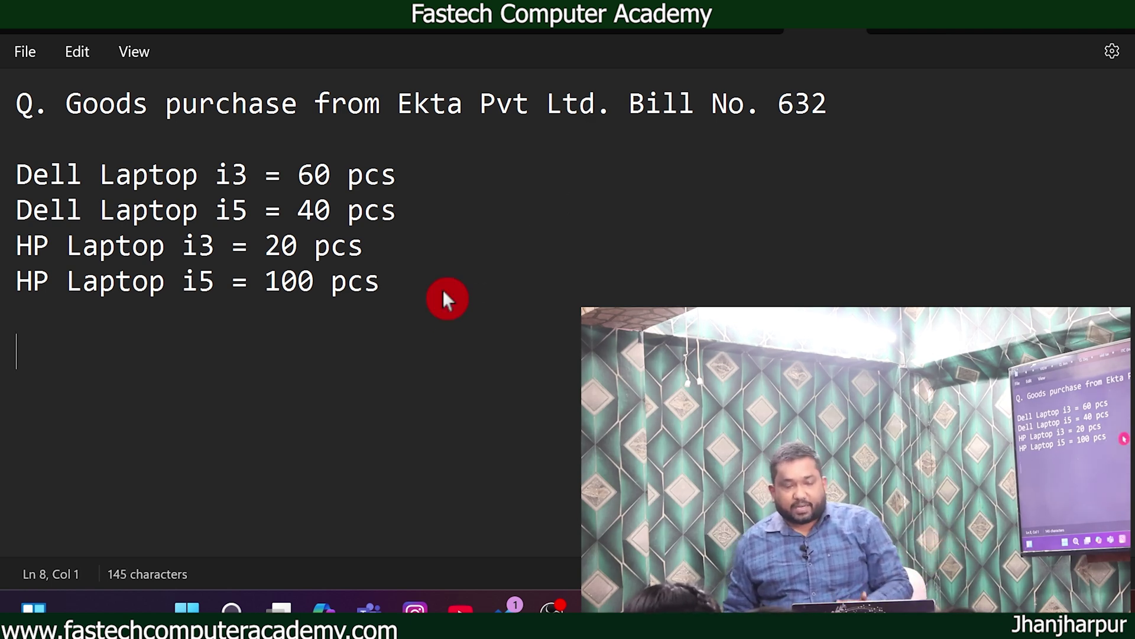
{"action": "type", "text": "crd"}
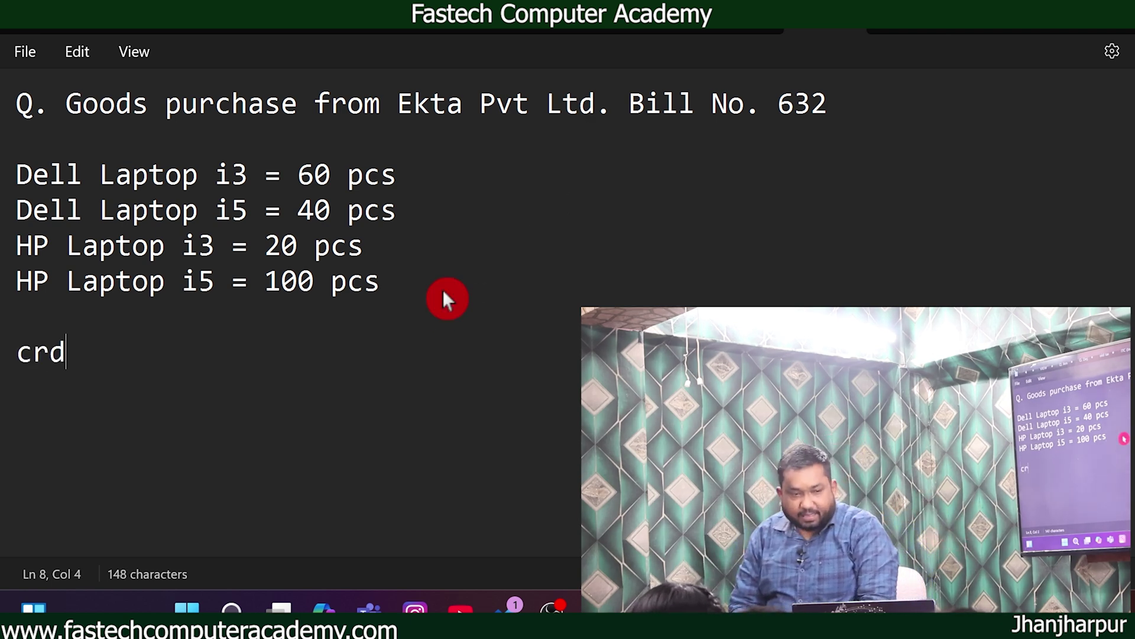
{"action": "type", "text": "ditor"}
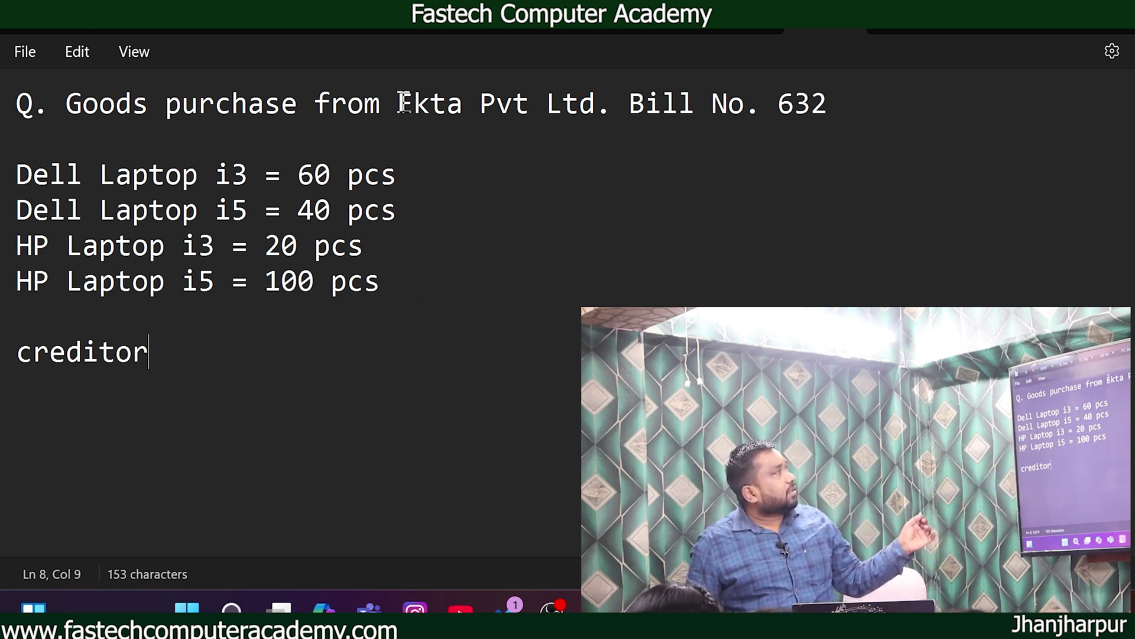
Highlight the supplier name, "creditor" and the word "purchase" in turn, and add the note "purchase" two lines below "creditor"
{"action": "left_click_drag", "start_coordinate": [401, 104], "coordinate": [600, 108]}
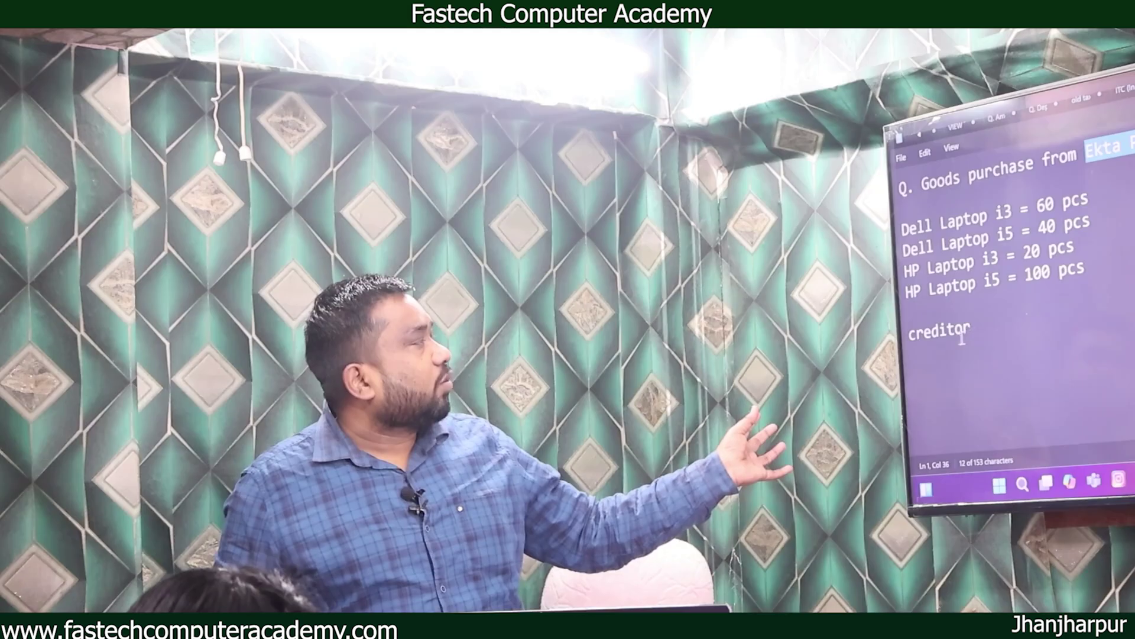
{"action": "double_click", "coordinate": [955, 333]}
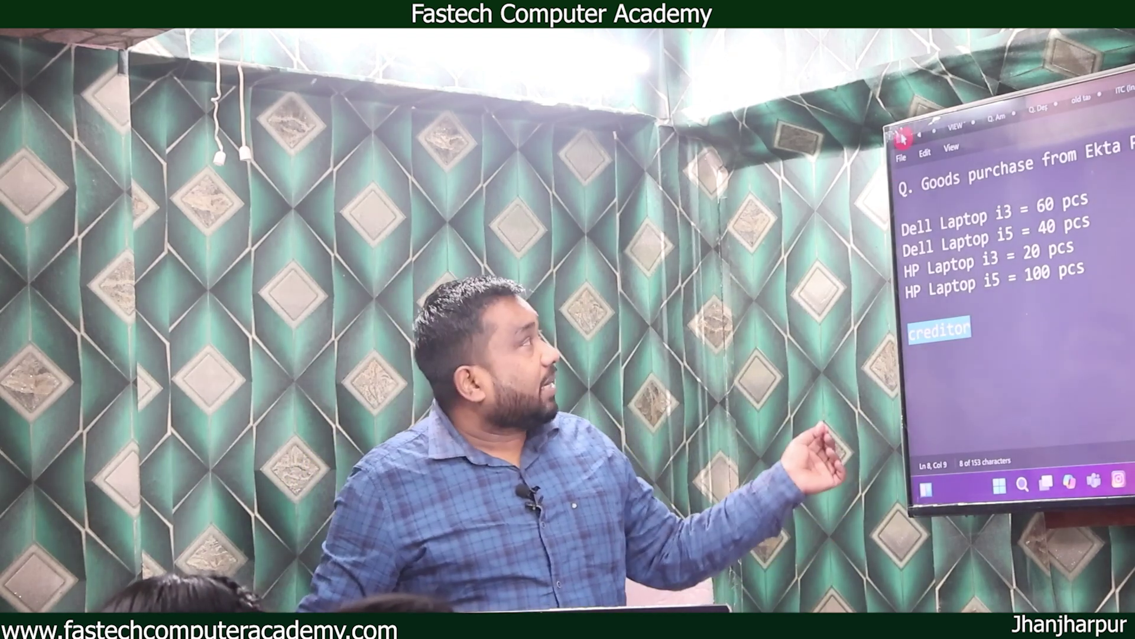
{"action": "double_click", "coordinate": [1026, 168]}
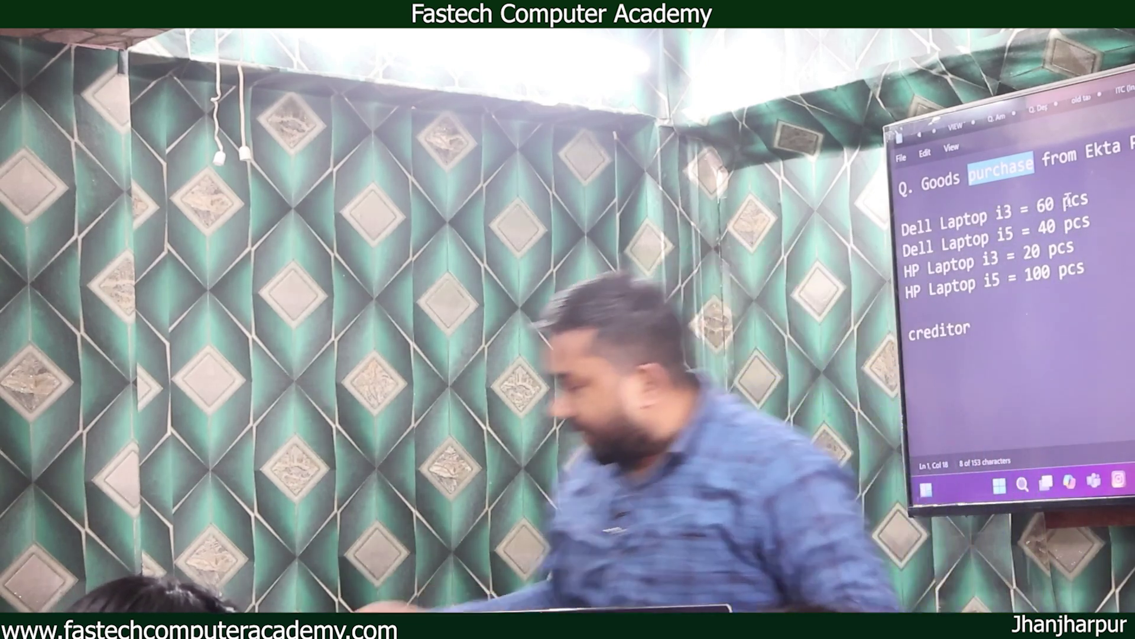
{"action": "left_click", "coordinate": [990, 334]}
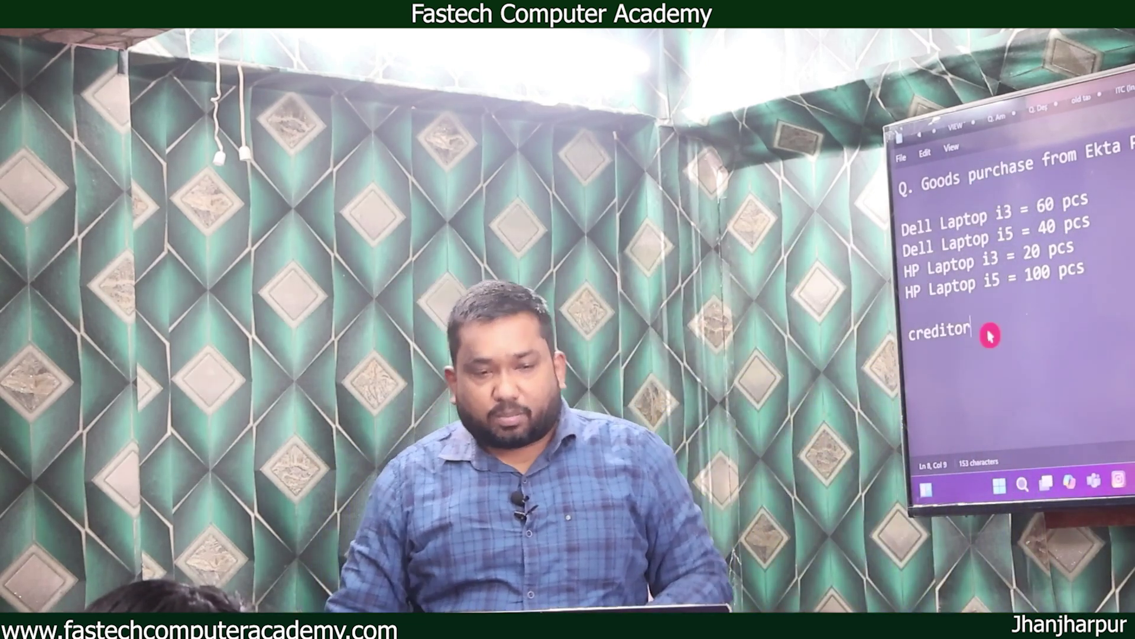
{"action": "key", "text": "Return"}
{"action": "key", "text": "Return"}
{"action": "type", "text": "purc"}
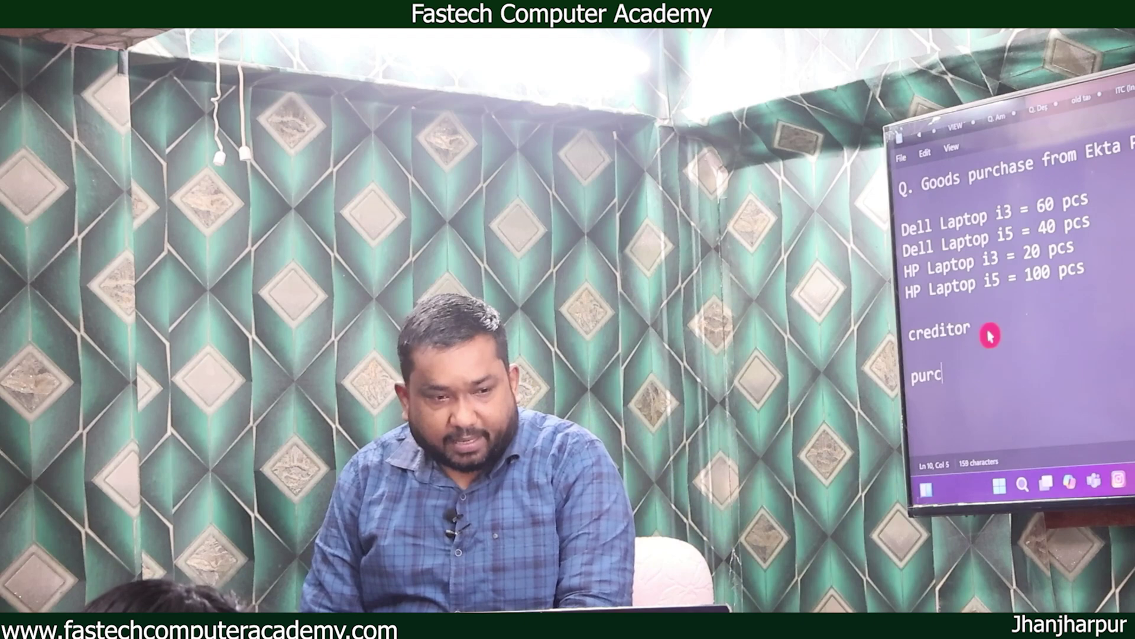
{"action": "type", "text": "hase"}
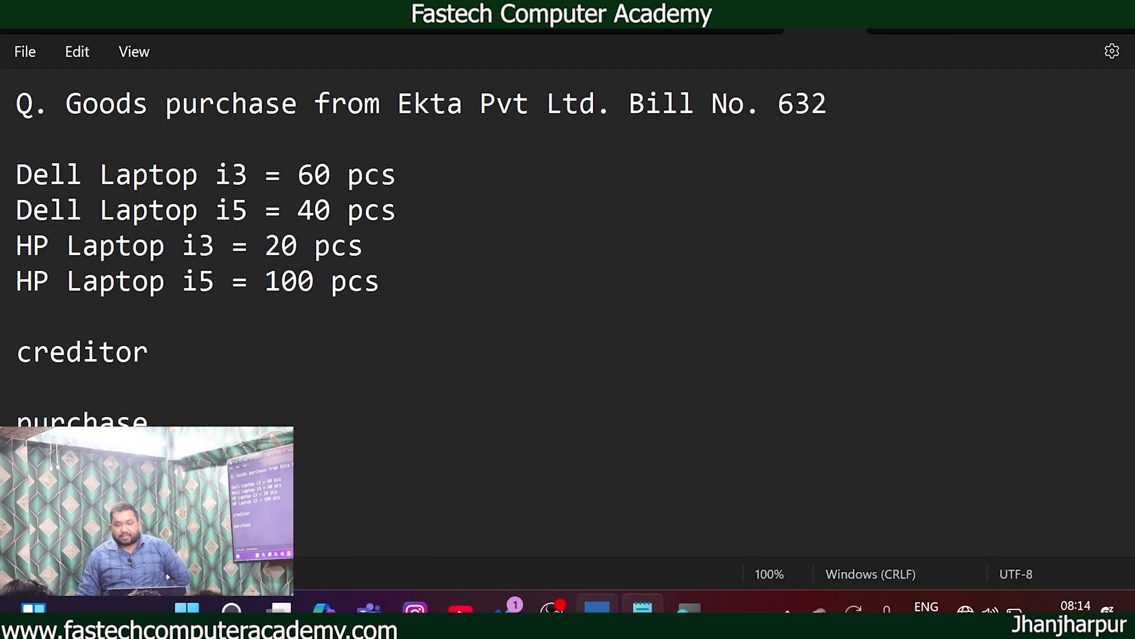
Switch to TallyPrime and start a new purchase voucher for Raj Pvt Ltd
{"action": "left_click", "coordinate": [597, 607]}
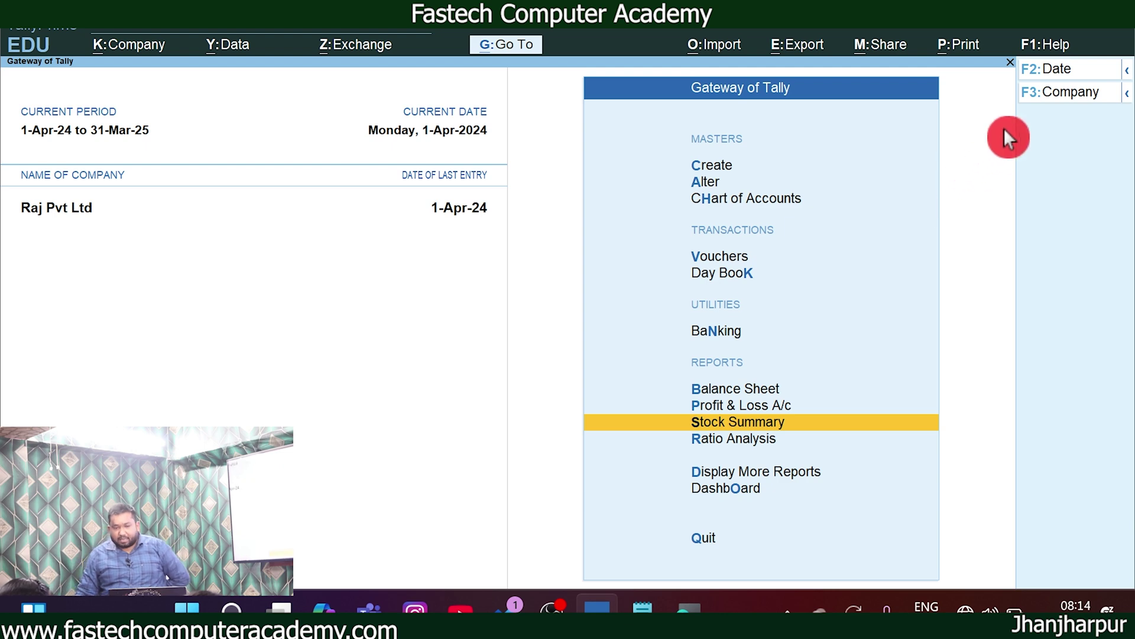
{"action": "key", "text": "Up"}
{"action": "key", "text": "Up"}
{"action": "key", "text": "Up"}
{"action": "key", "text": "Up"}
{"action": "key", "text": "Up"}
{"action": "key", "text": "Return"}
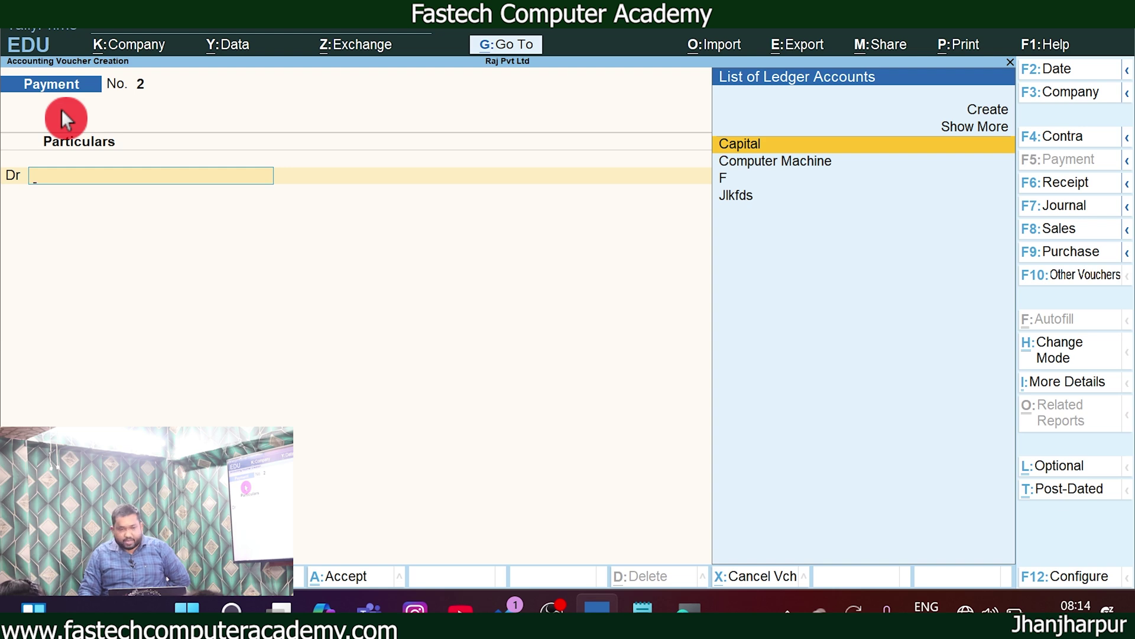
{"action": "key", "text": "F9"}
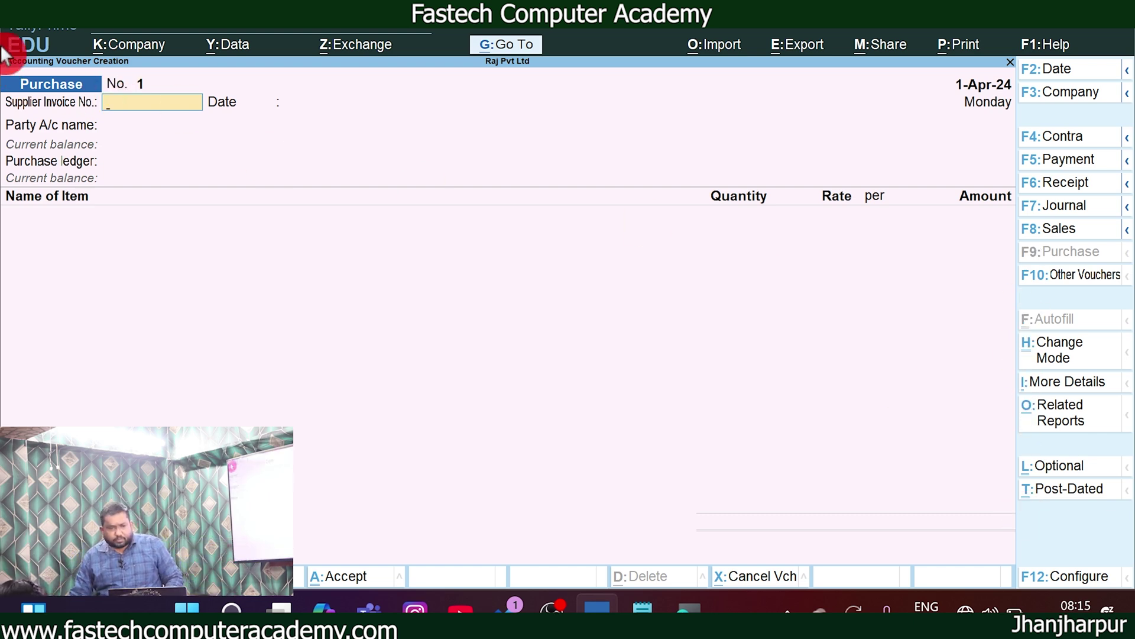
Enter supplier invoice number 632 and accept 1-Apr-24 as the invoice date
{"action": "type", "text": "632"}
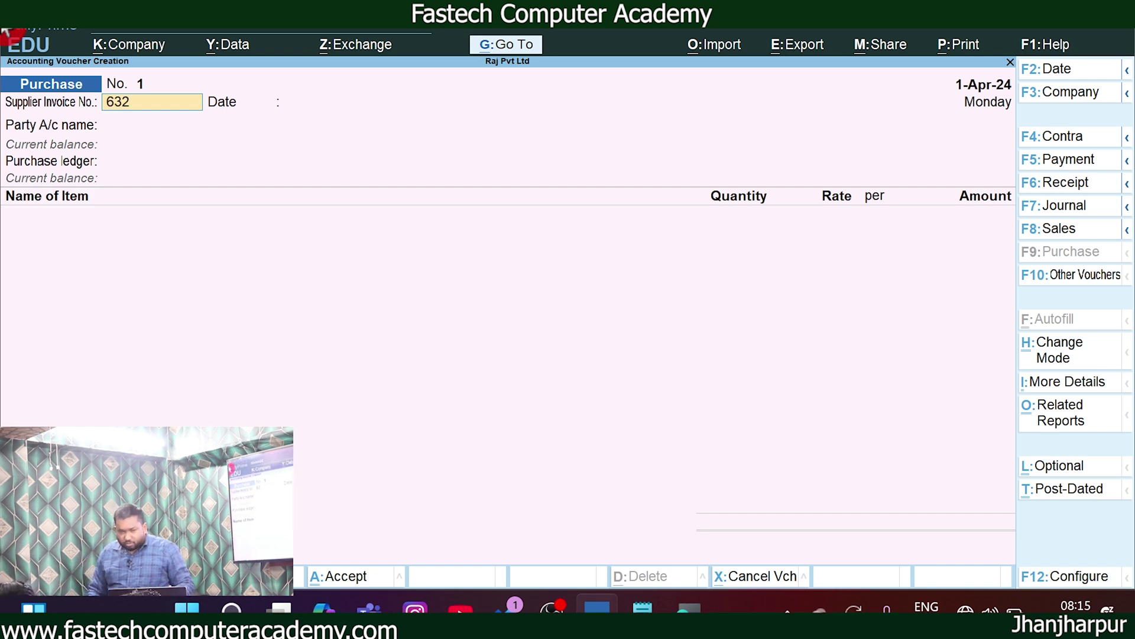
{"action": "key", "text": "Return"}
{"action": "key", "text": "Return"}
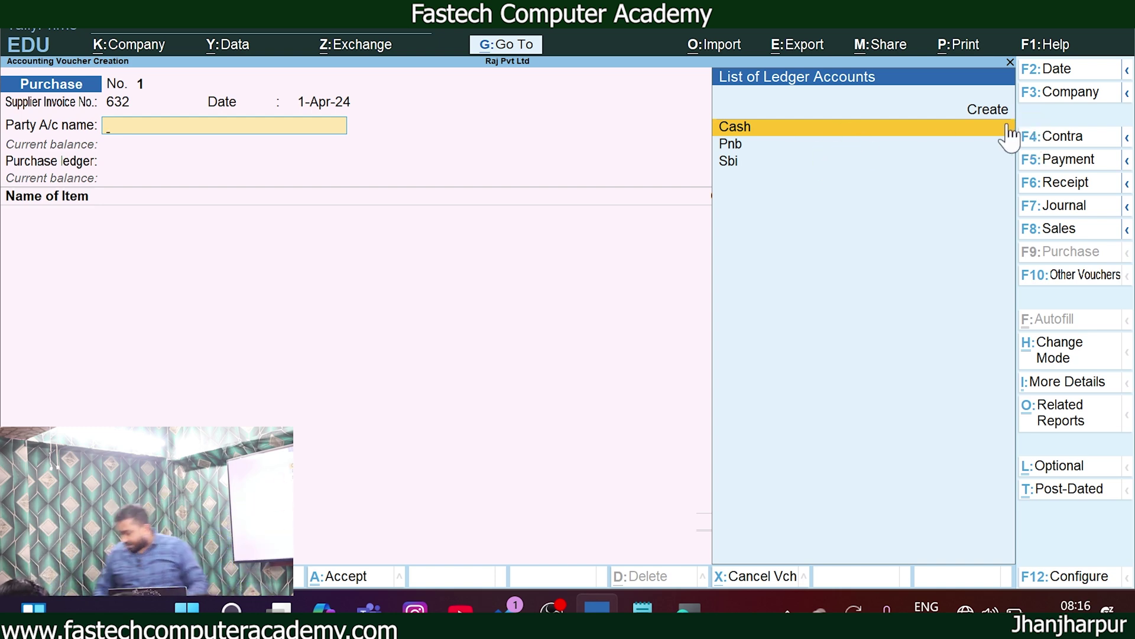
Create a party ledger named Ekta Pvt Ltd under Sundry Creditors, keeping bill-by-bill balances set to Yes and the credit period blank
{"action": "key", "text": "Up"}
{"action": "key", "text": "Return"}
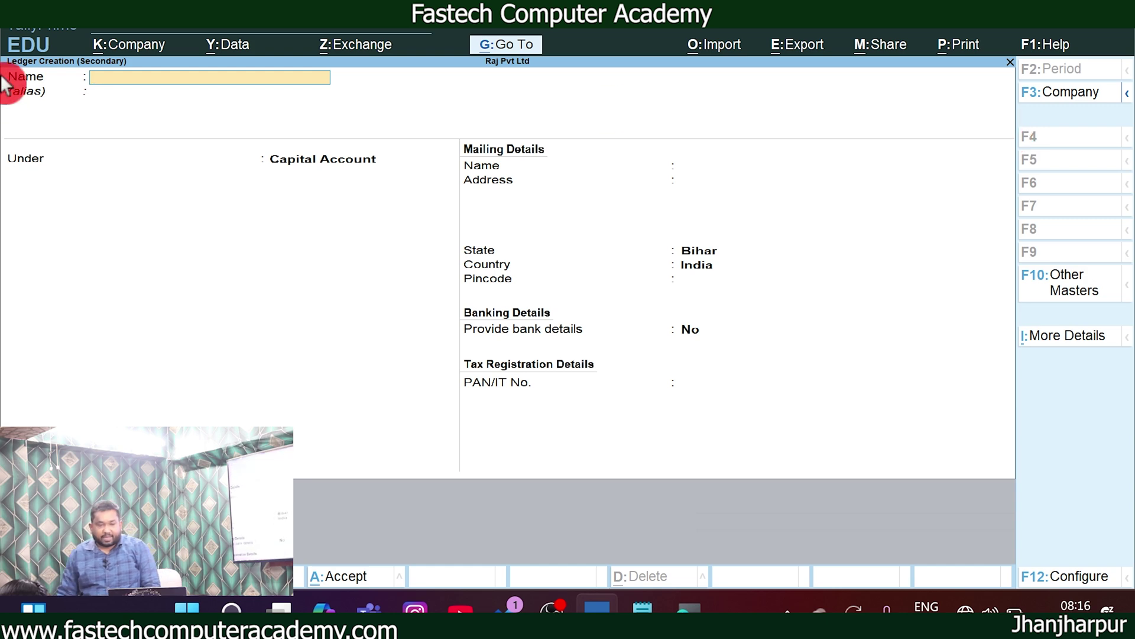
{"action": "type", "text": "Ekta Pvt Ltd"}
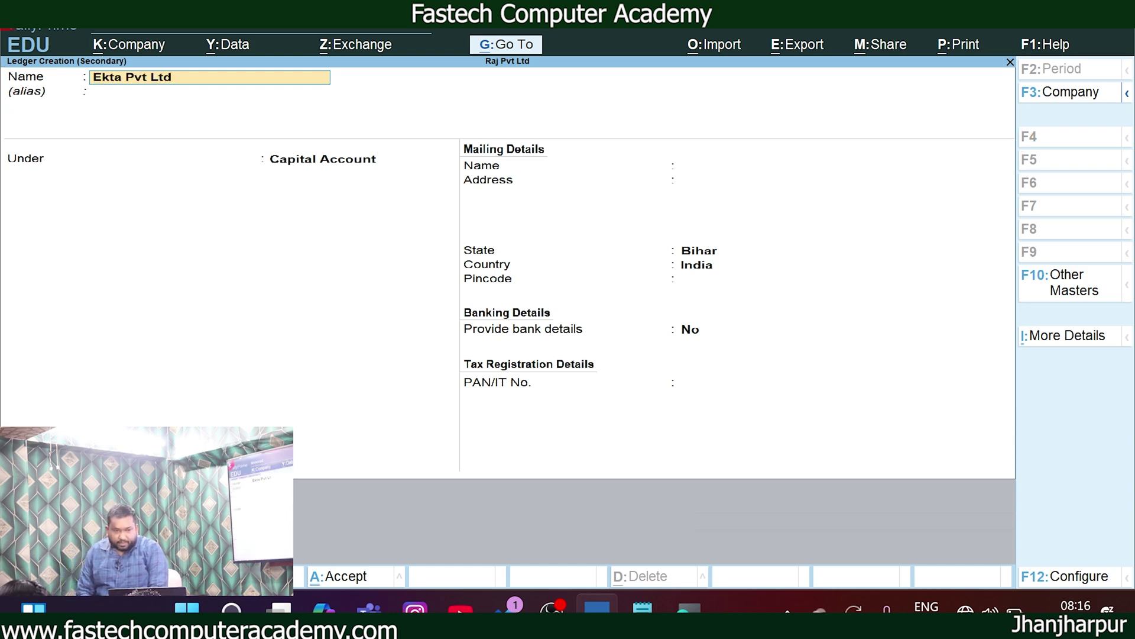
{"action": "key", "text": "Return"}
{"action": "key", "text": "Return"}
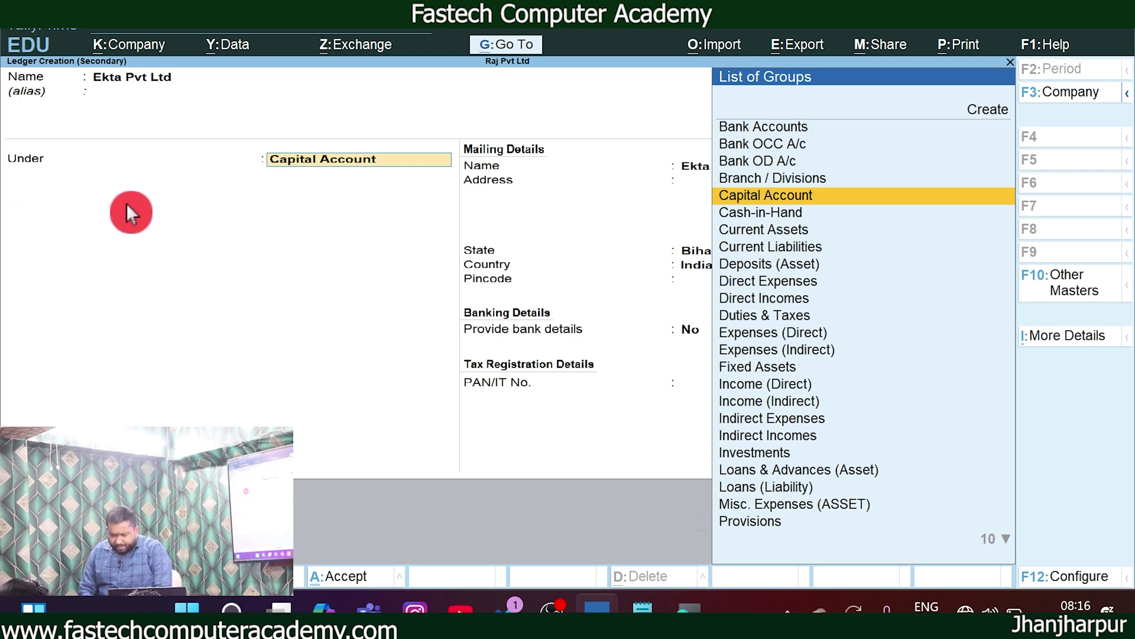
{"action": "type", "text": "Sun"}
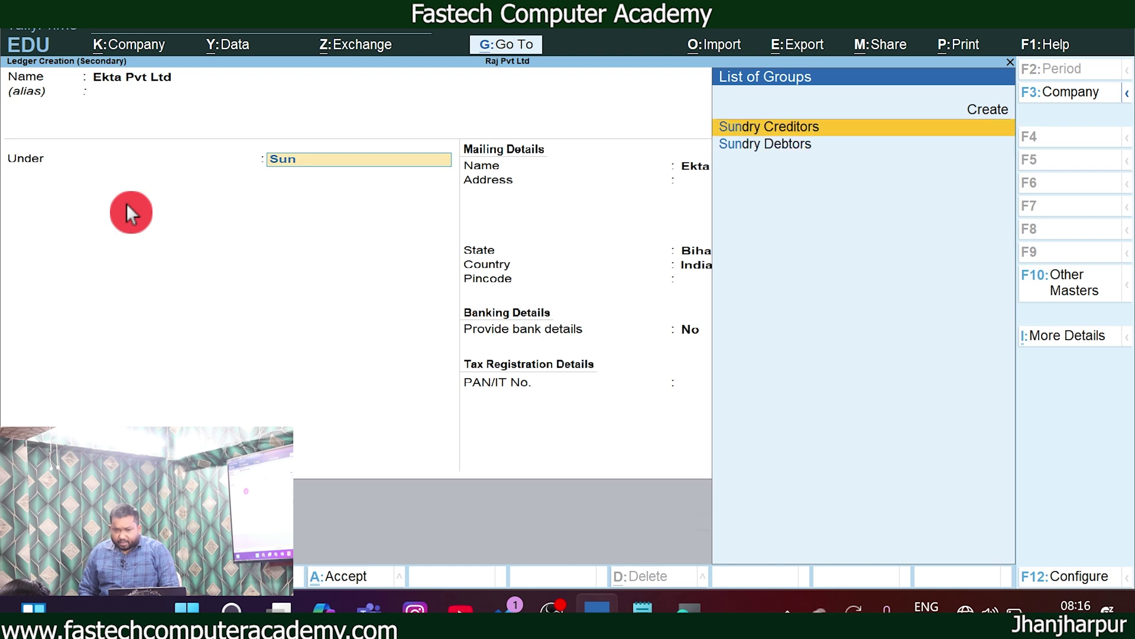
{"action": "key", "text": "Return"}
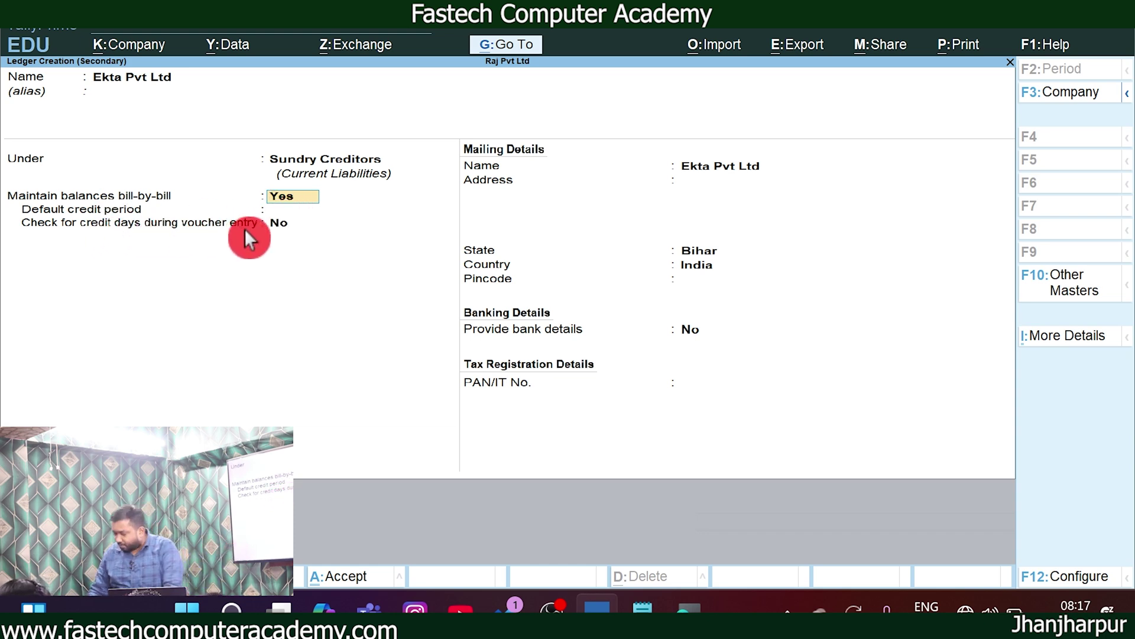
{"action": "key", "text": "Return"}
{"action": "key", "text": "Return"}
{"action": "key", "text": "Return"}
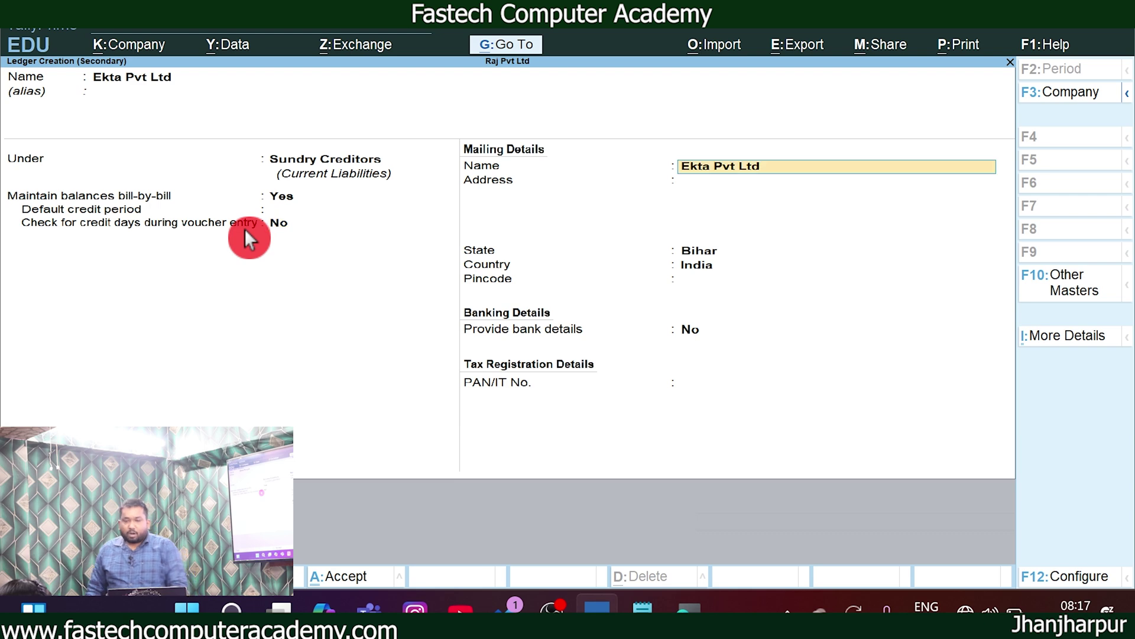
Fill in the supplier's two-line mailing address, keep the remaining ledger defaults, and save the party ledger
{"action": "key", "text": "Return"}
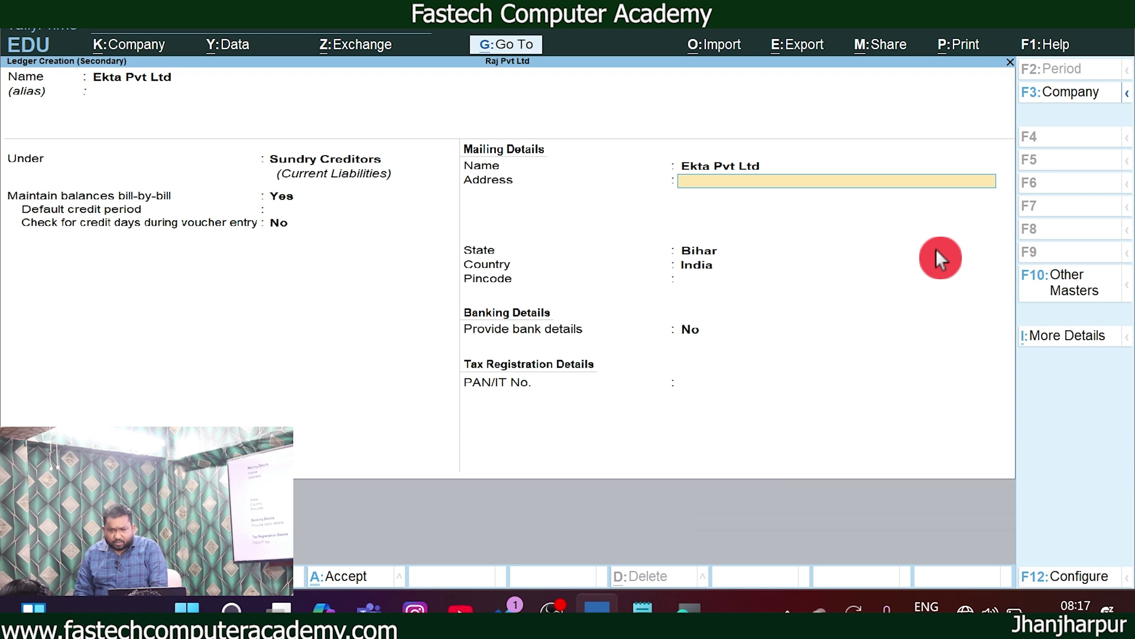
{"action": "type", "text": "Court Chowk"}
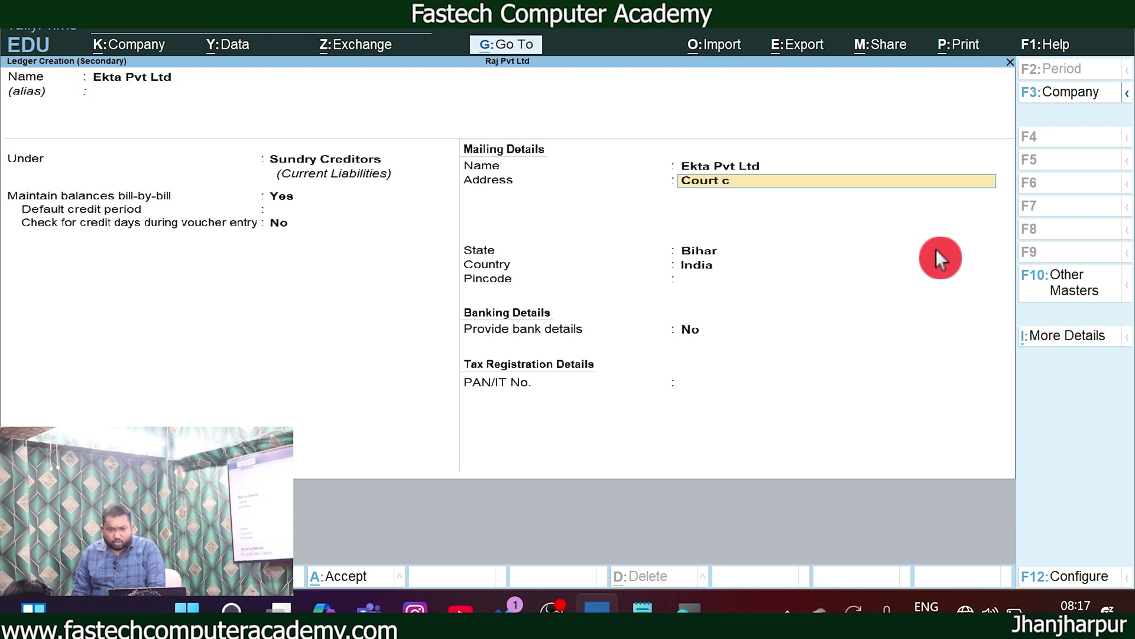
{"action": "key", "text": "Return"}
{"action": "type", "text": "Darbhanga"}
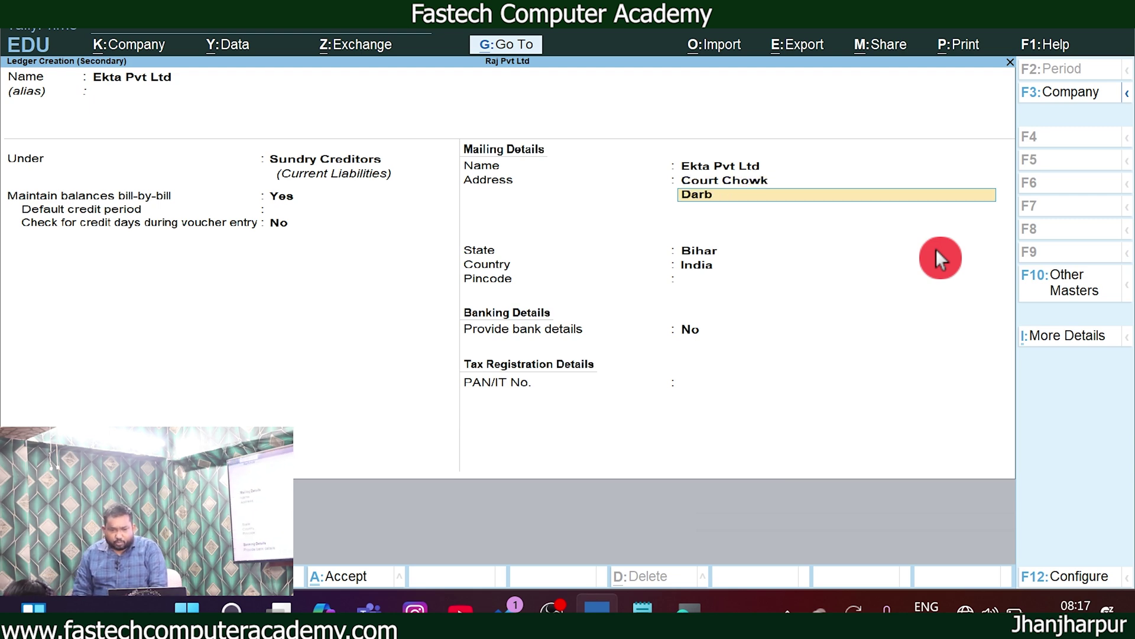
{"action": "key", "text": "Return"}
{"action": "key", "text": "Return"}
{"action": "key", "text": "Return"}
{"action": "key", "text": "Return"}
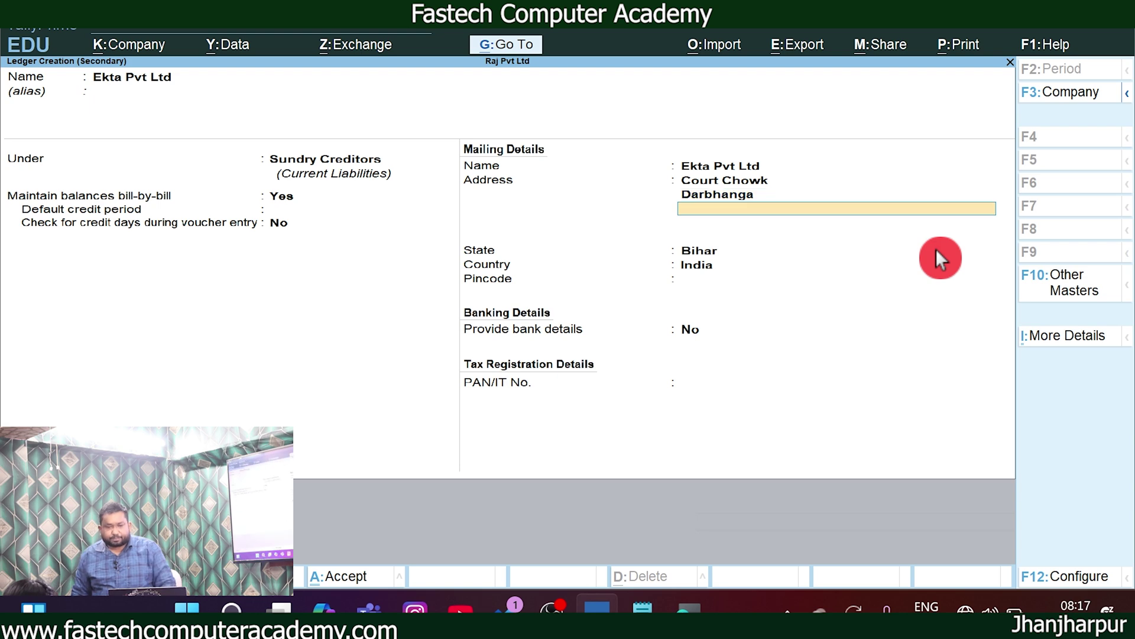
{"action": "key", "text": "Return"}
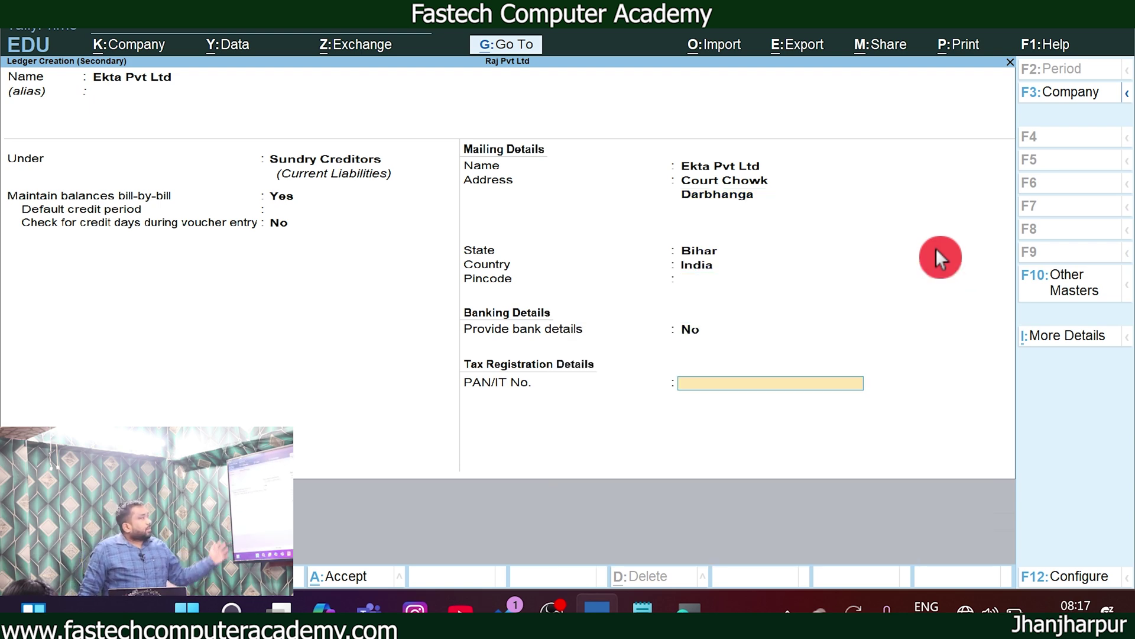
{"action": "key", "text": "Return"}
{"action": "key", "text": "Return"}
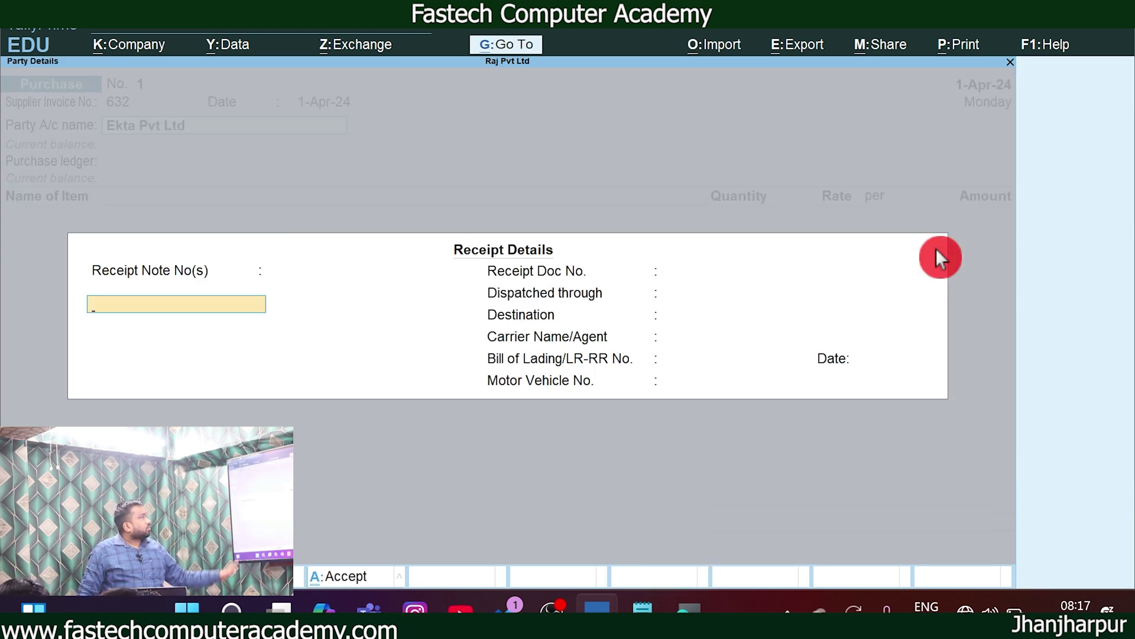
Leave all receipt details of the purchase voucher blank and keep Ekta Pvt Ltd as the bill-from supplier
{"action": "key", "text": "Return"}
{"action": "key", "text": "Return"}
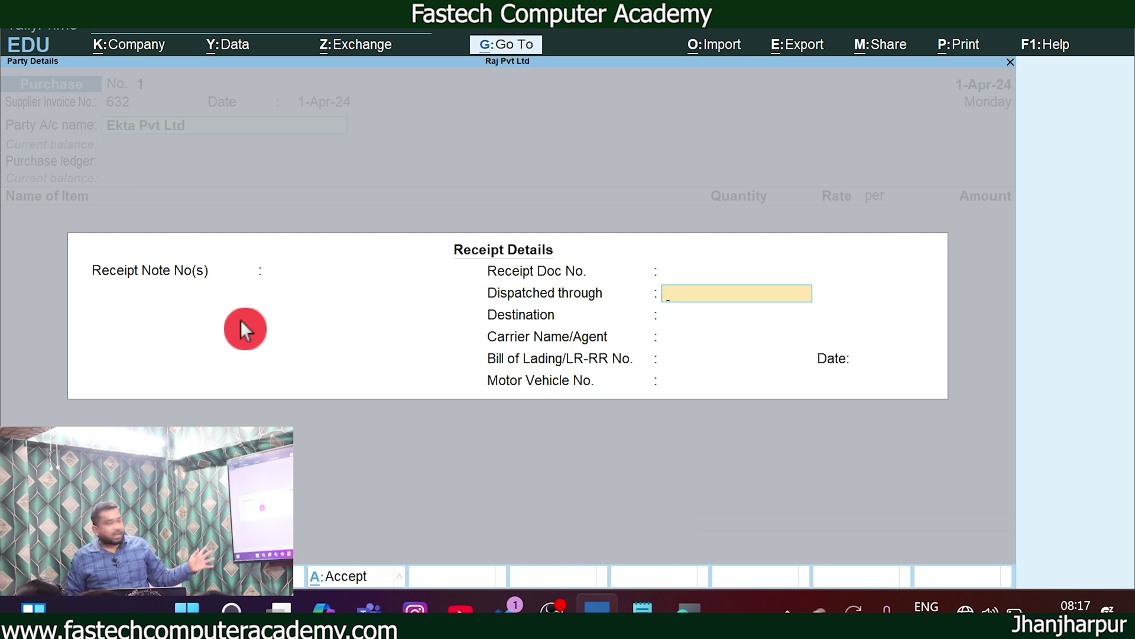
{"action": "key", "text": "Return"}
{"action": "key", "text": "Return"}
{"action": "key", "text": "Return"}
{"action": "key", "text": "Return"}
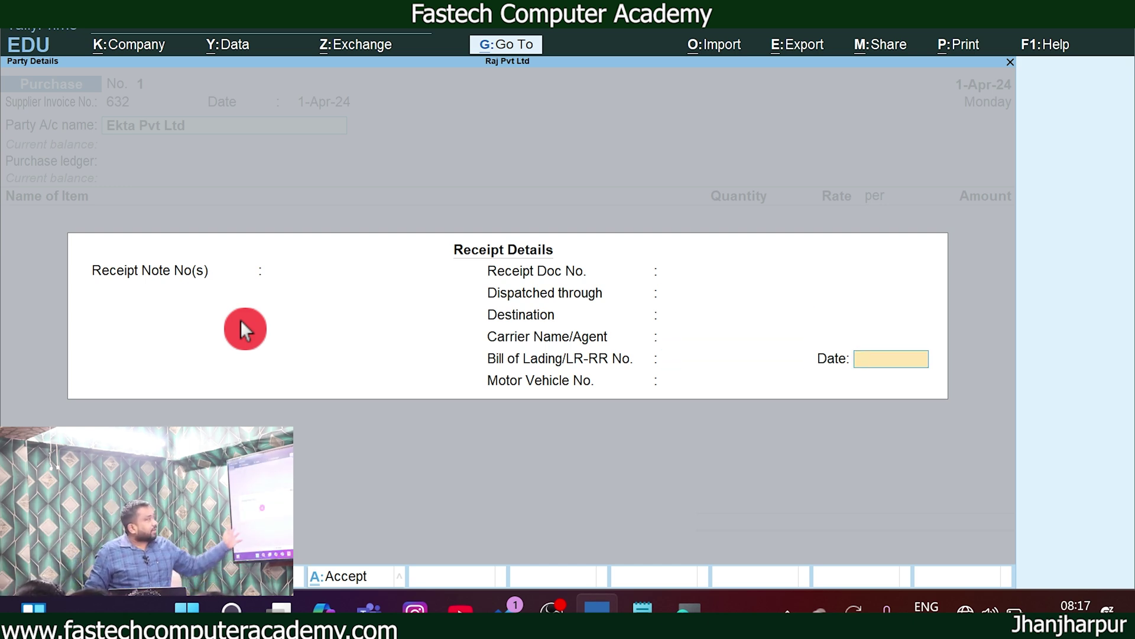
{"action": "key", "text": "Return"}
{"action": "key", "text": "Return"}
{"action": "key", "text": "Return"}
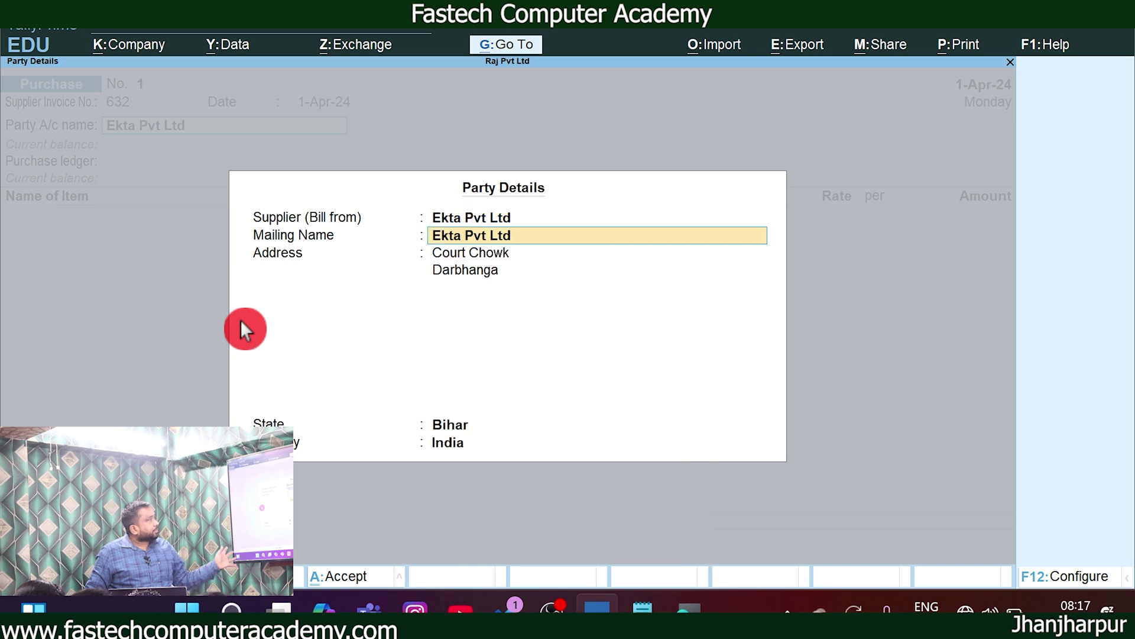
Accept the supplier's mailing name, address, state and country in the party details unchanged
{"action": "key", "text": "Return"}
{"action": "key", "text": "Return"}
{"action": "key", "text": "Return"}
{"action": "key", "text": "Return"}
{"action": "key", "text": "Return"}
{"action": "key", "text": "Return"}
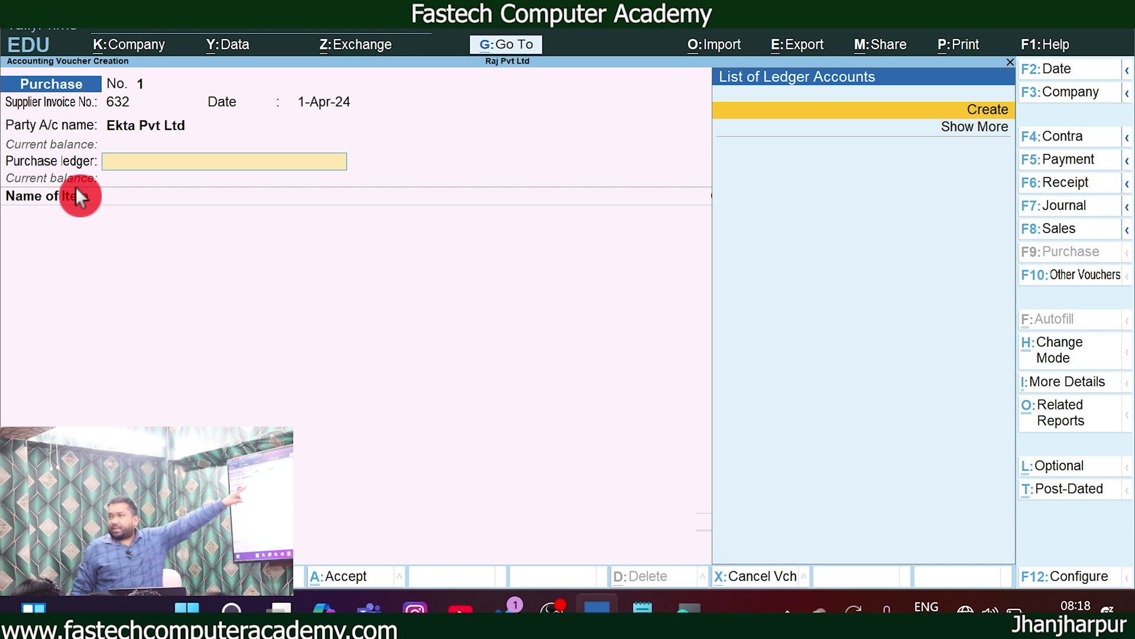
Create a ledger named Purchase under Purchase Accounts, leave the alias blank and ledger type Not Applicable, and save it
{"action": "key", "text": "Return"}
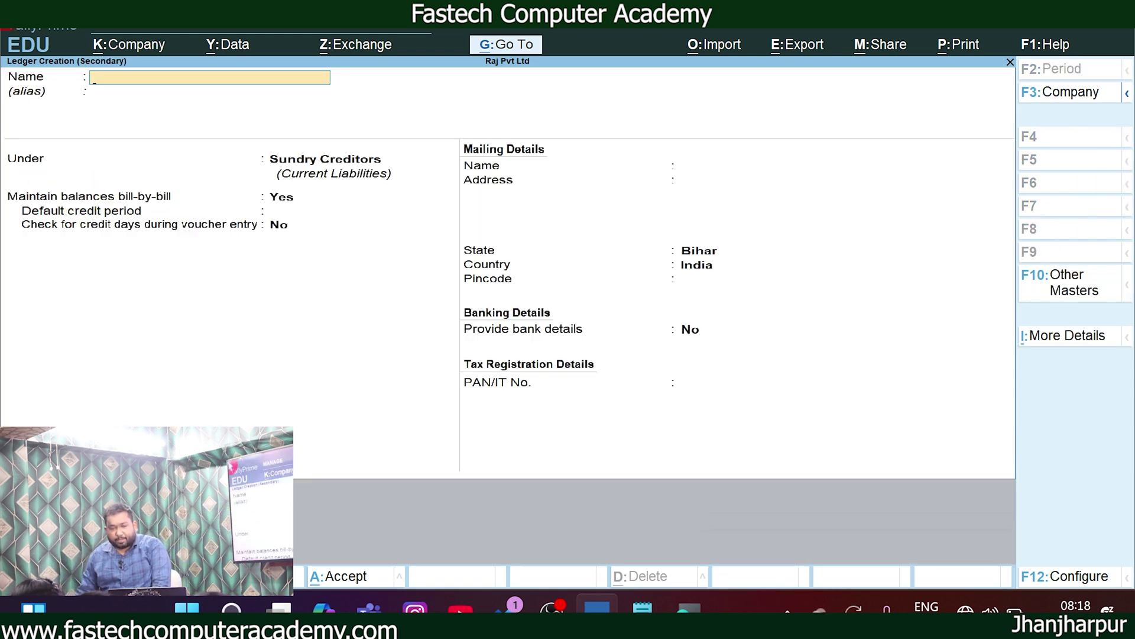
{"action": "type", "text": "Purchase"}
{"action": "key", "text": "Return"}
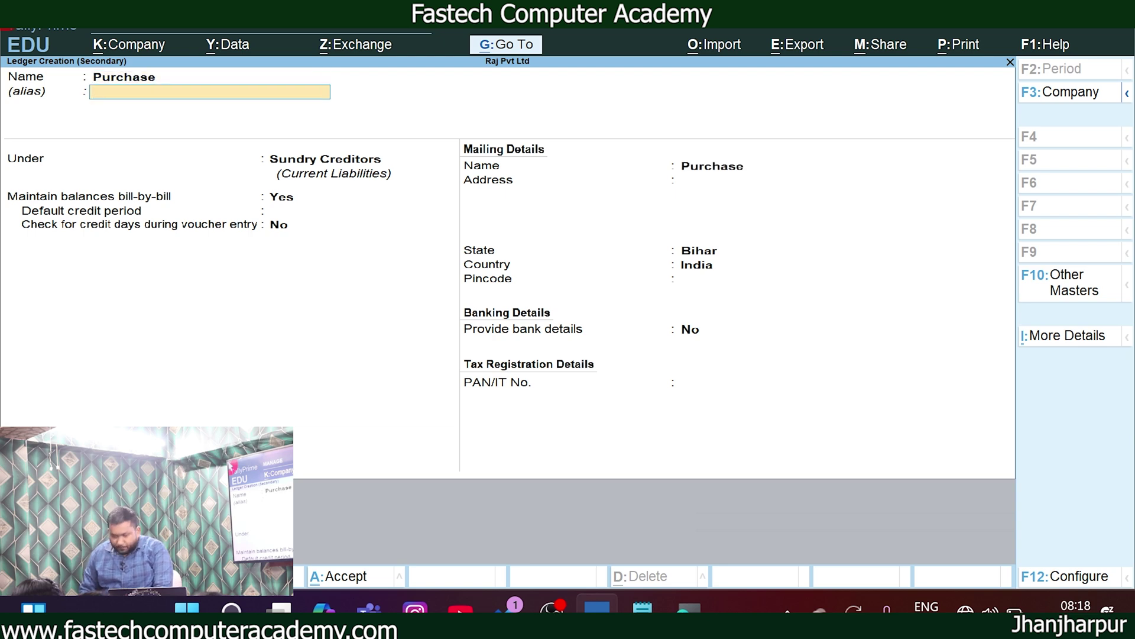
{"action": "key", "text": "Return"}
{"action": "type", "text": "Pur"}
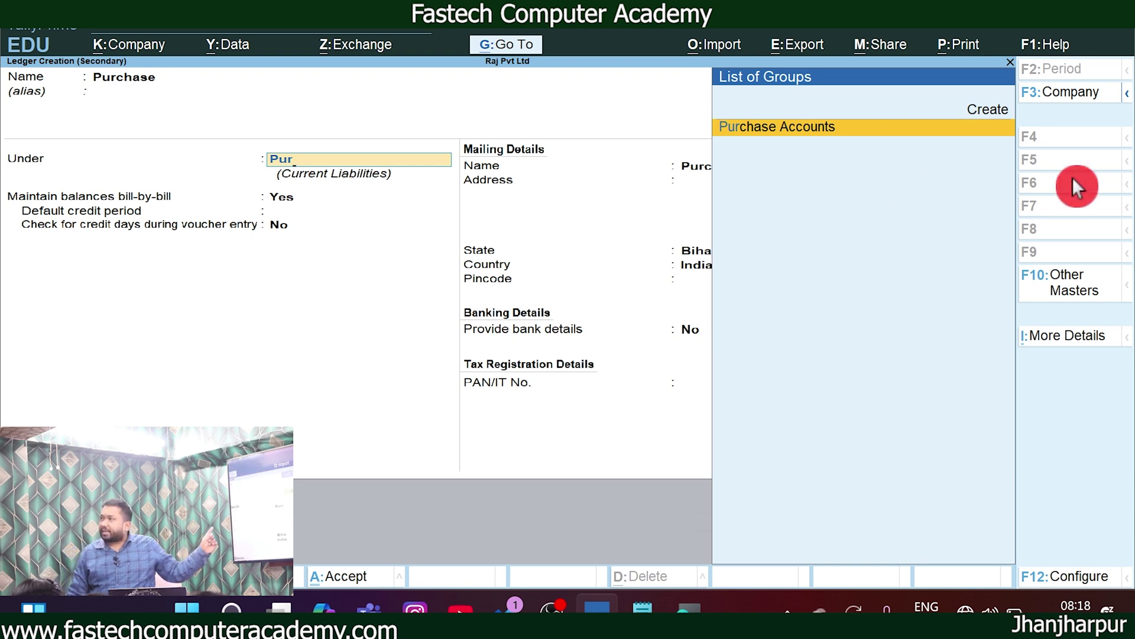
{"action": "key", "text": "Return"}
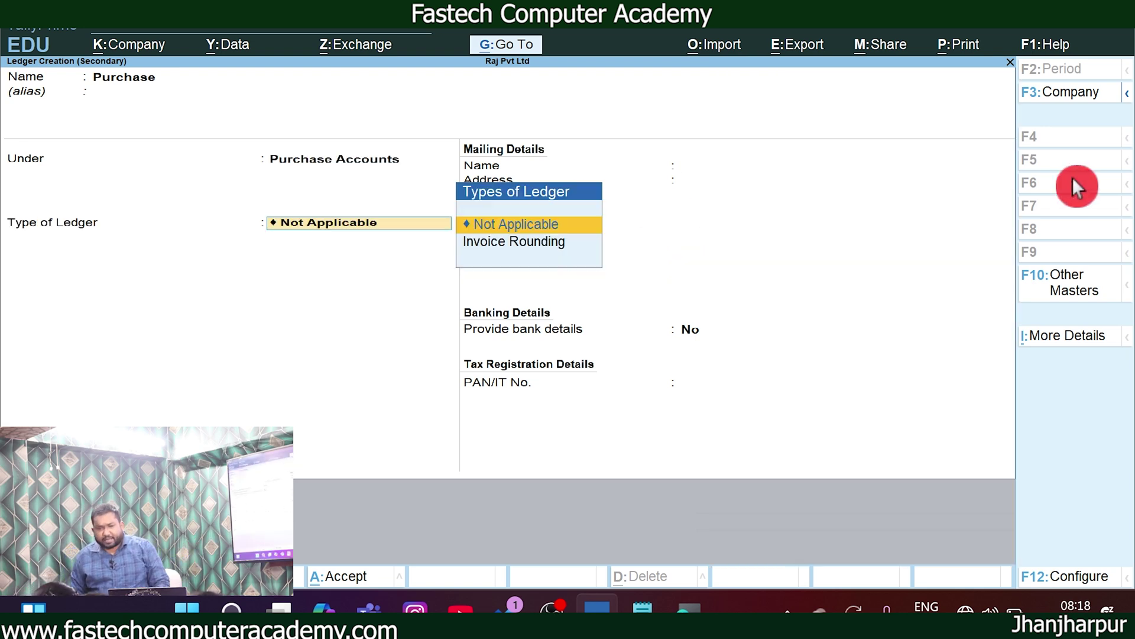
{"action": "key", "text": "Return"}
{"action": "key", "text": "Return"}
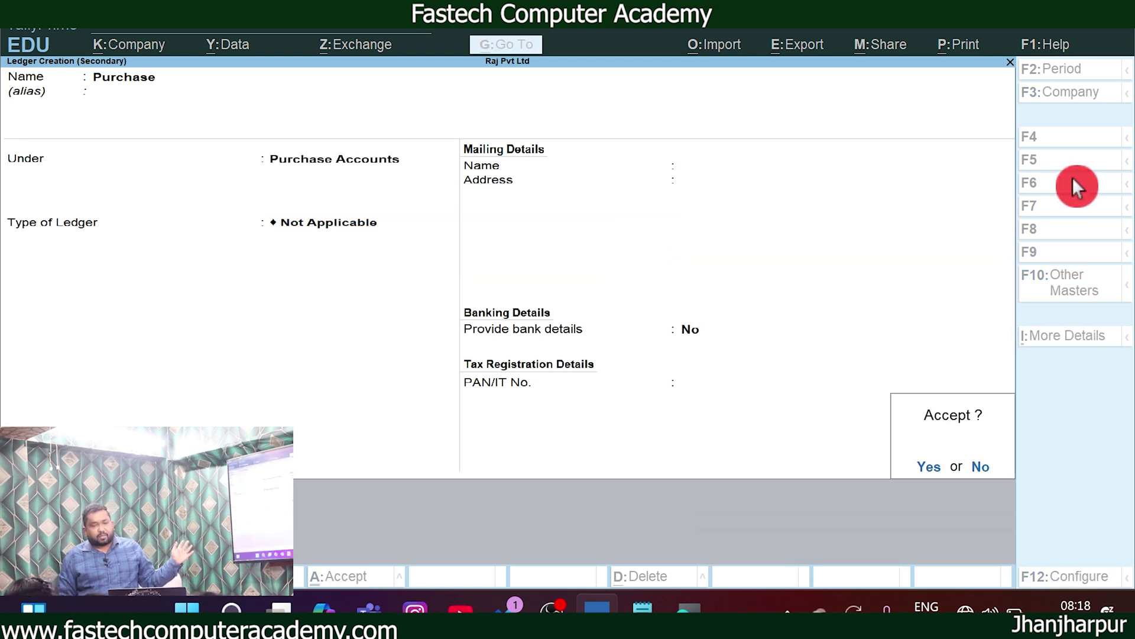
{"action": "key", "text": "Return"}
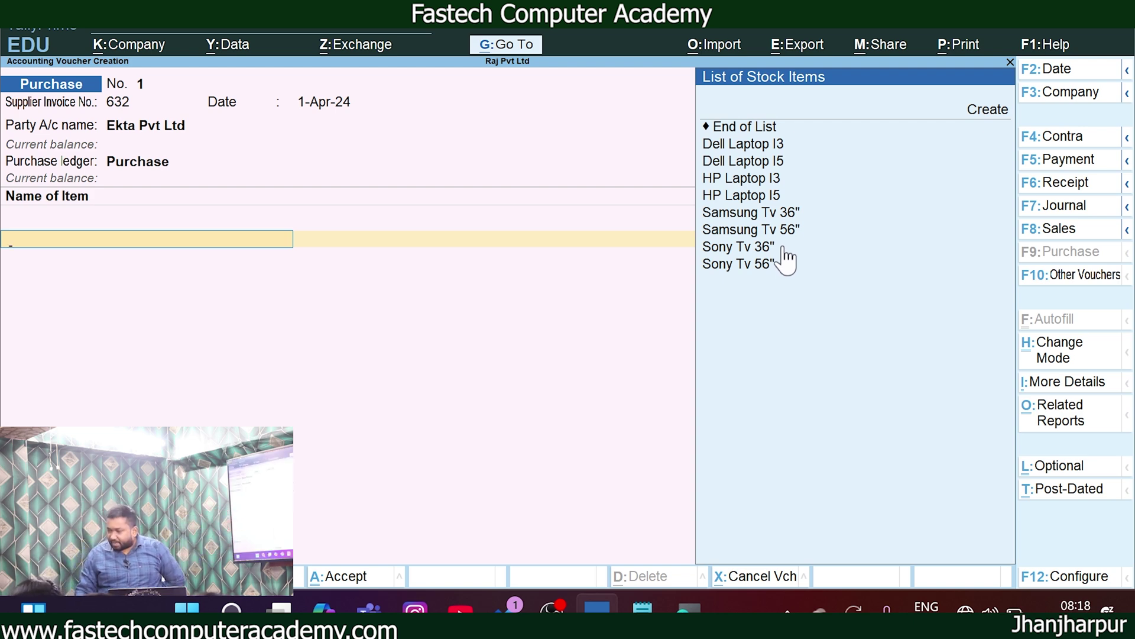
Add Dell Laptop I3 to the purchase voucher with a quantity of 60 pcs at a rate of 24,500 per piece
{"action": "key", "text": "Down"}
{"action": "key", "text": "Down"}
{"action": "key", "text": "Down"}
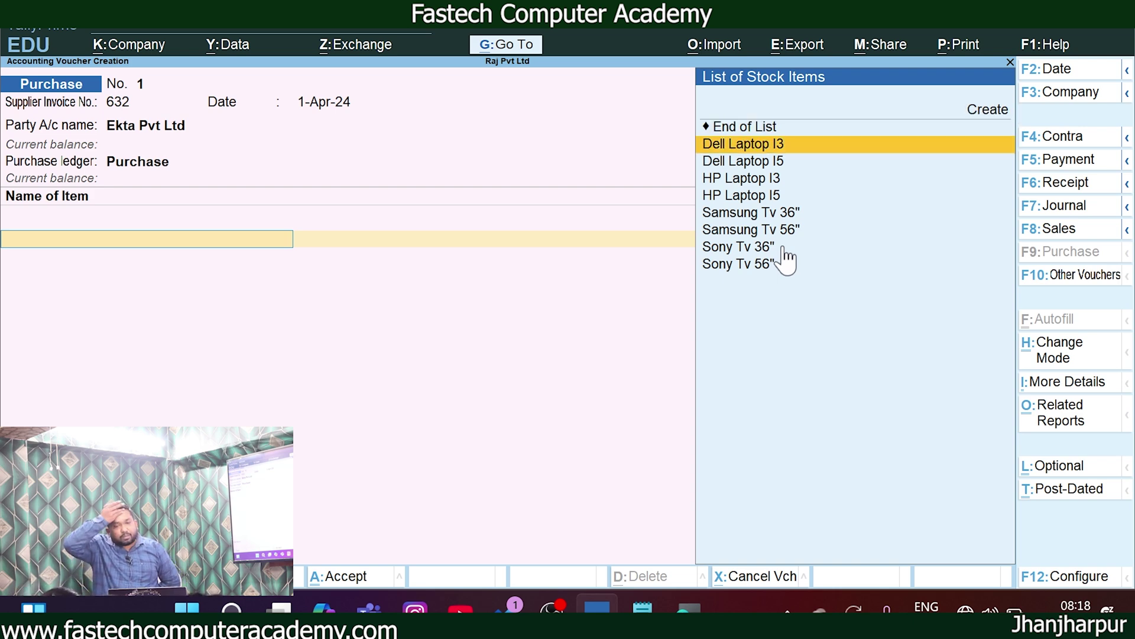
{"action": "key", "text": "Return"}
{"action": "left_click", "coordinate": [789, 255]}
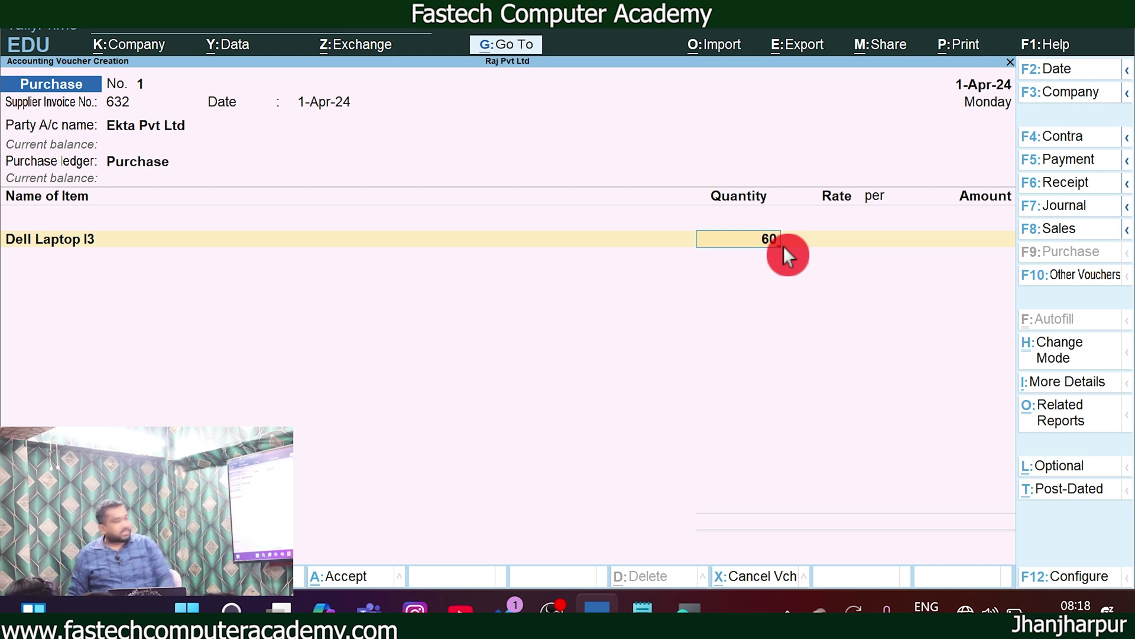
{"action": "key", "text": "Return"}
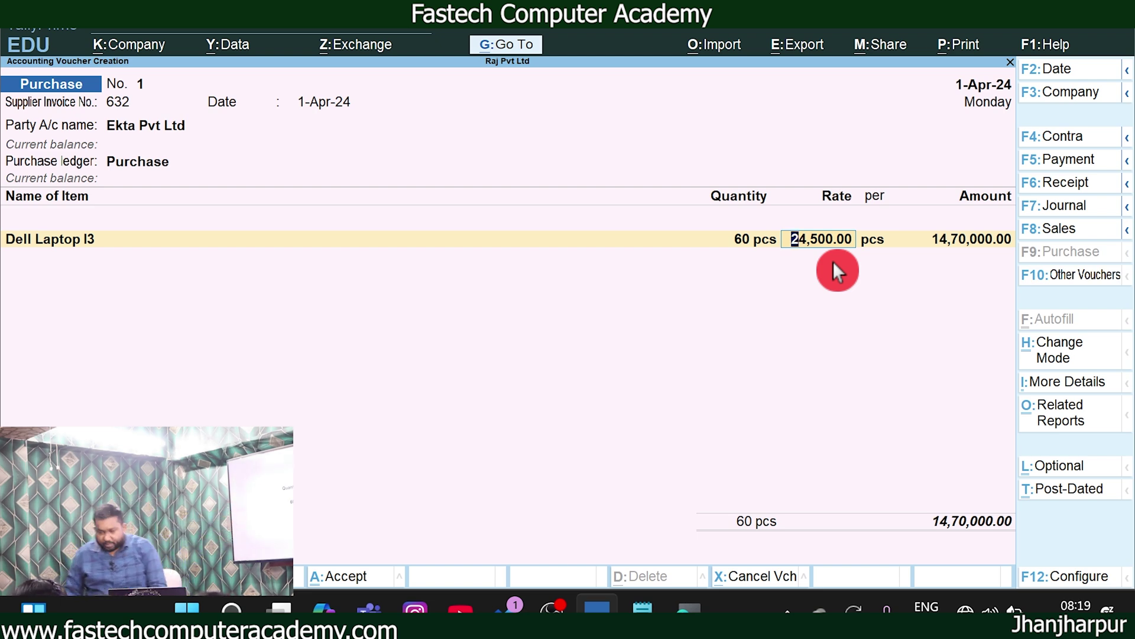
{"action": "key", "text": "Return"}
{"action": "key", "text": "Return"}
{"action": "key", "text": "Return"}
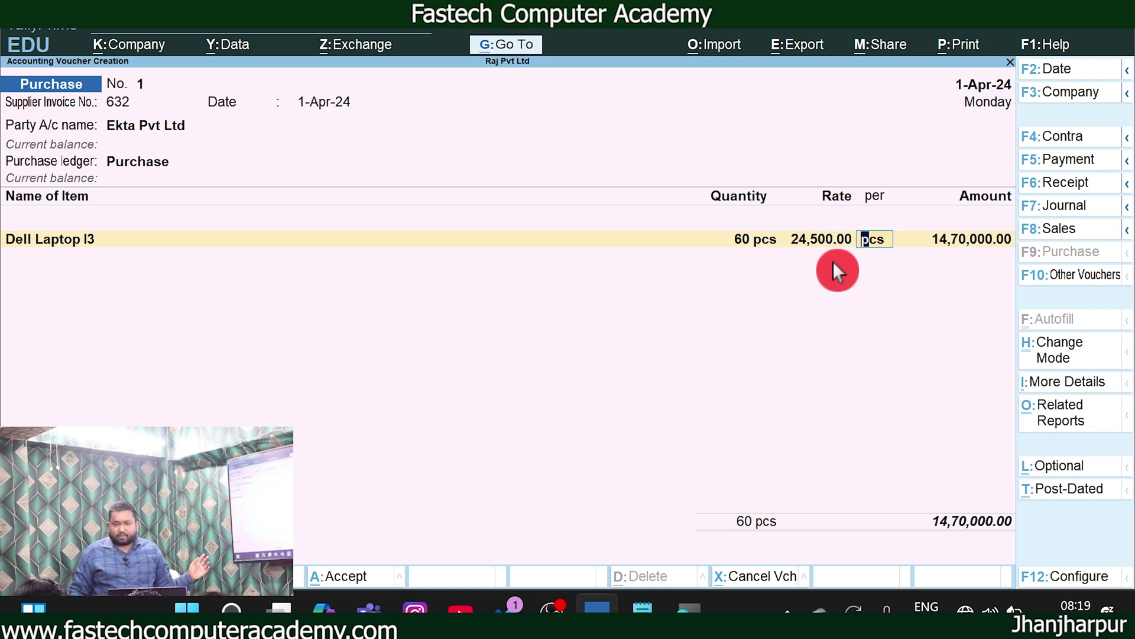
{"action": "key", "text": "space"}
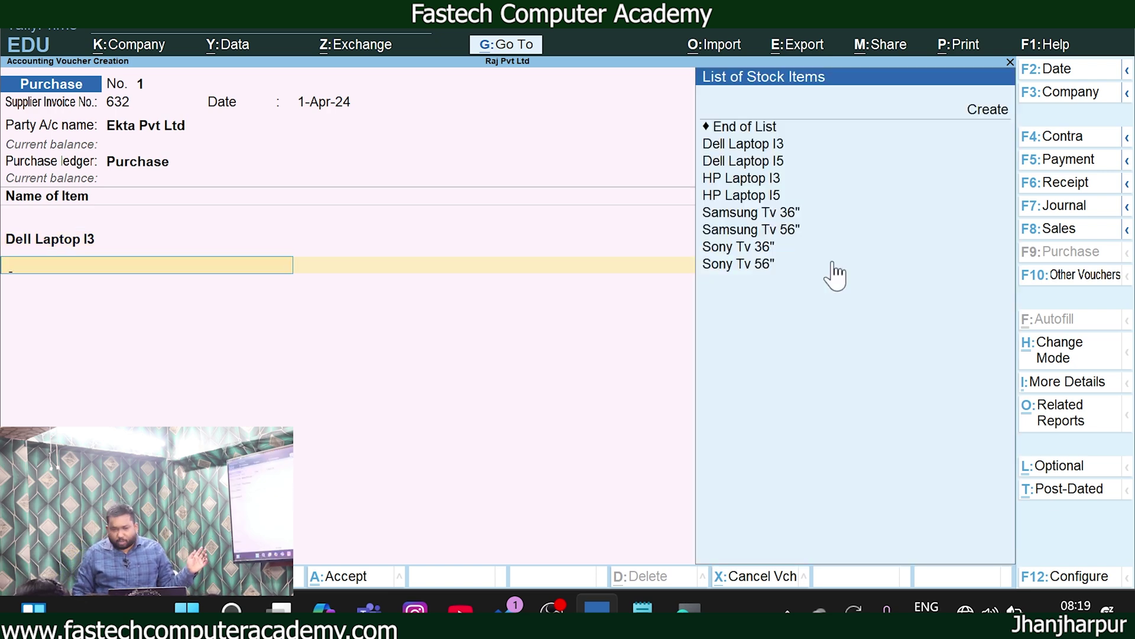
Add Dell Laptop I5 as the second item with a quantity of 40 pcs at a rate of 42,000 per piece
{"action": "key", "text": "Down"}
{"action": "key", "text": "Down"}
{"action": "key", "text": "Return"}
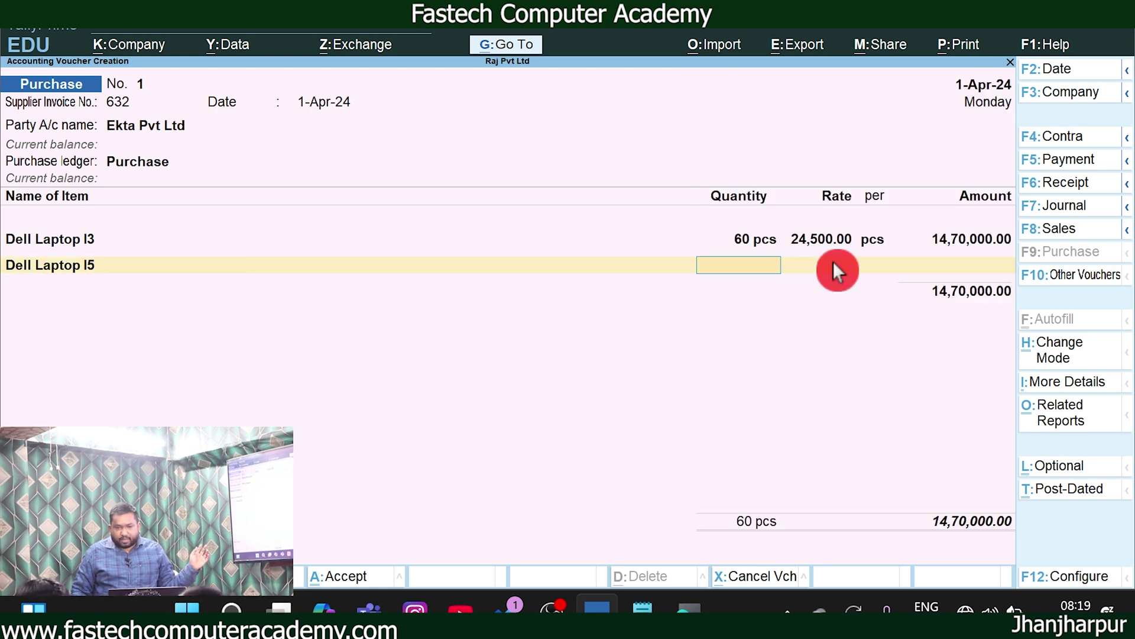
{"action": "type", "text": "40"}
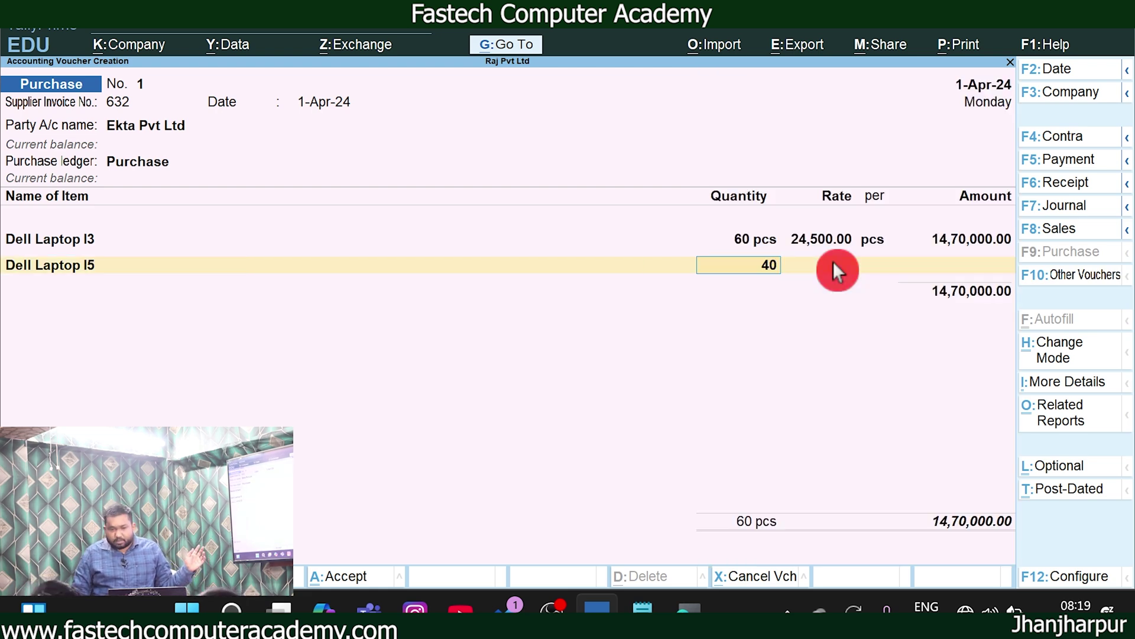
{"action": "key", "text": "Return"}
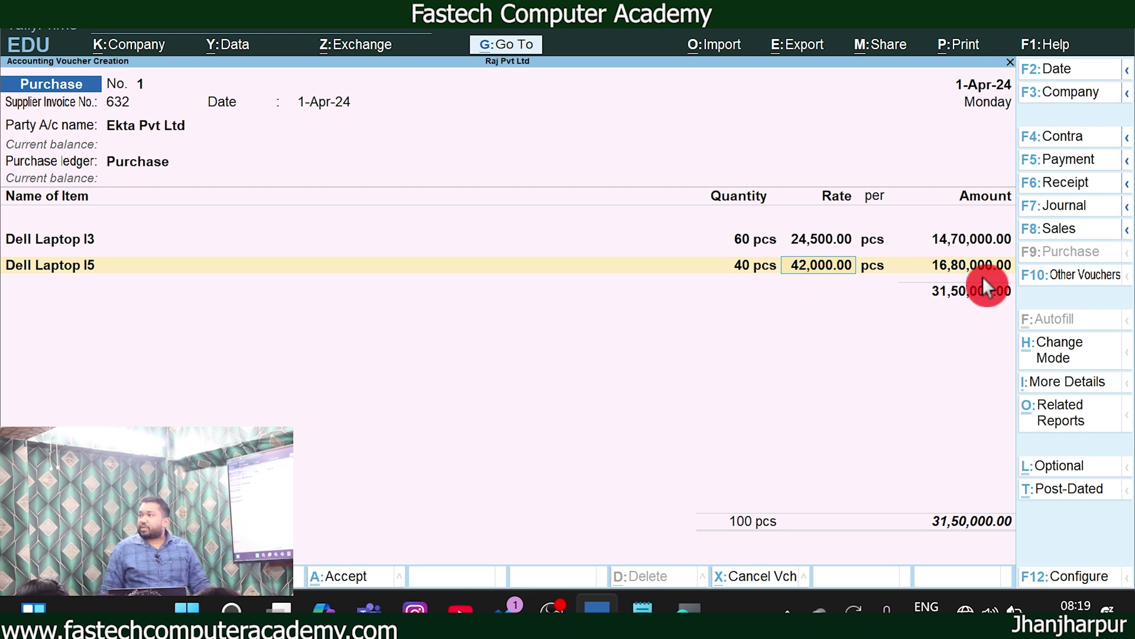
{"action": "key", "text": "Return"}
{"action": "key", "text": "Return"}
{"action": "key", "text": "Return"}
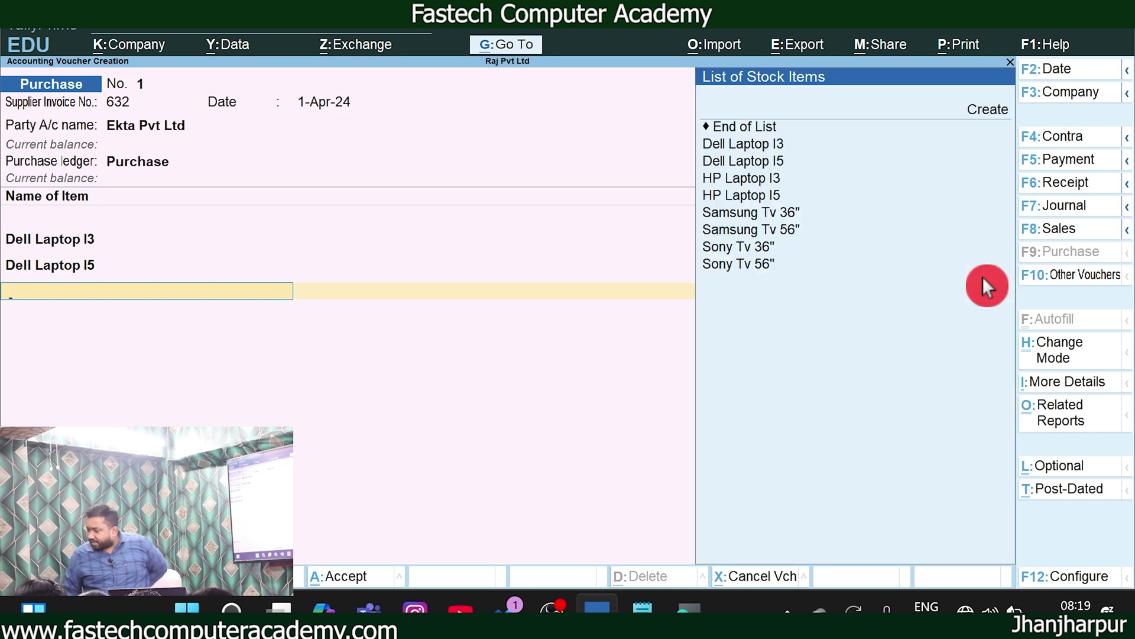
Add HP Laptop I3 as the third item with a quantity of 20 pcs at a rate of 25,000 per piece
{"action": "key", "text": "Down"}
{"action": "key", "text": "Down"}
{"action": "key", "text": "Down"}
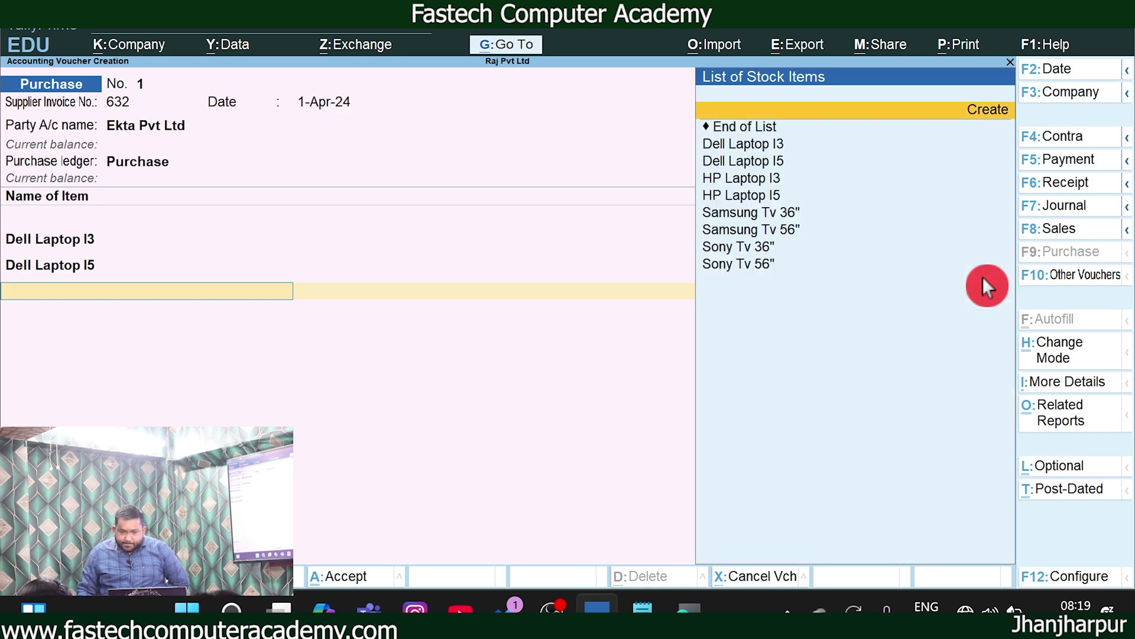
{"action": "key", "text": "Down"}
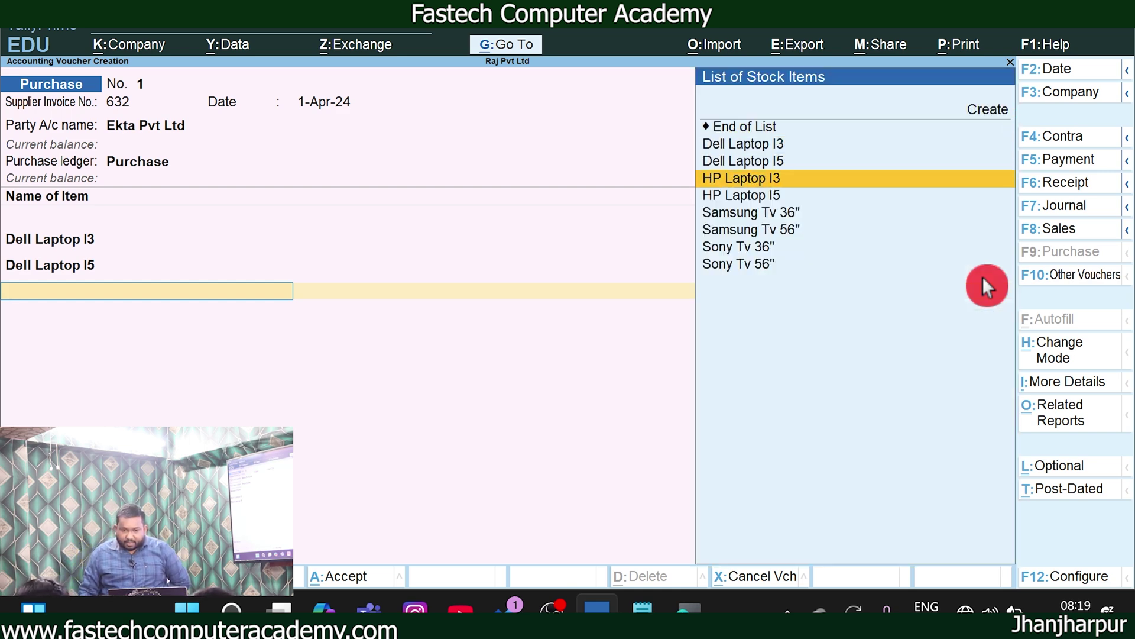
{"action": "key", "text": "Return"}
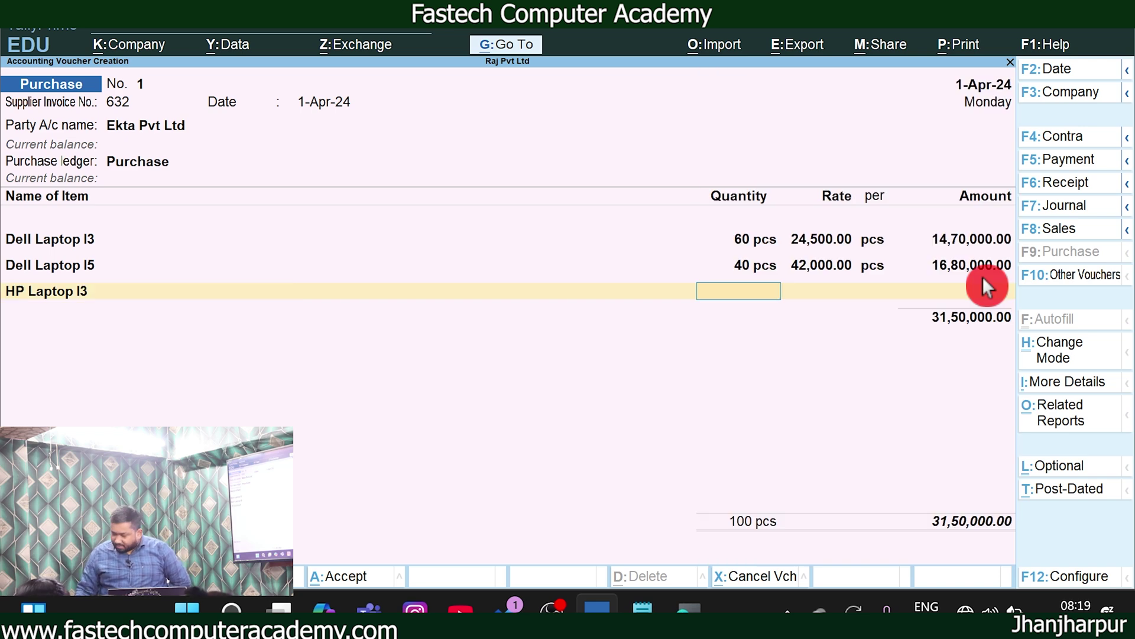
{"action": "type", "text": "20"}
{"action": "key", "text": "Return"}
{"action": "key", "text": "Return"}
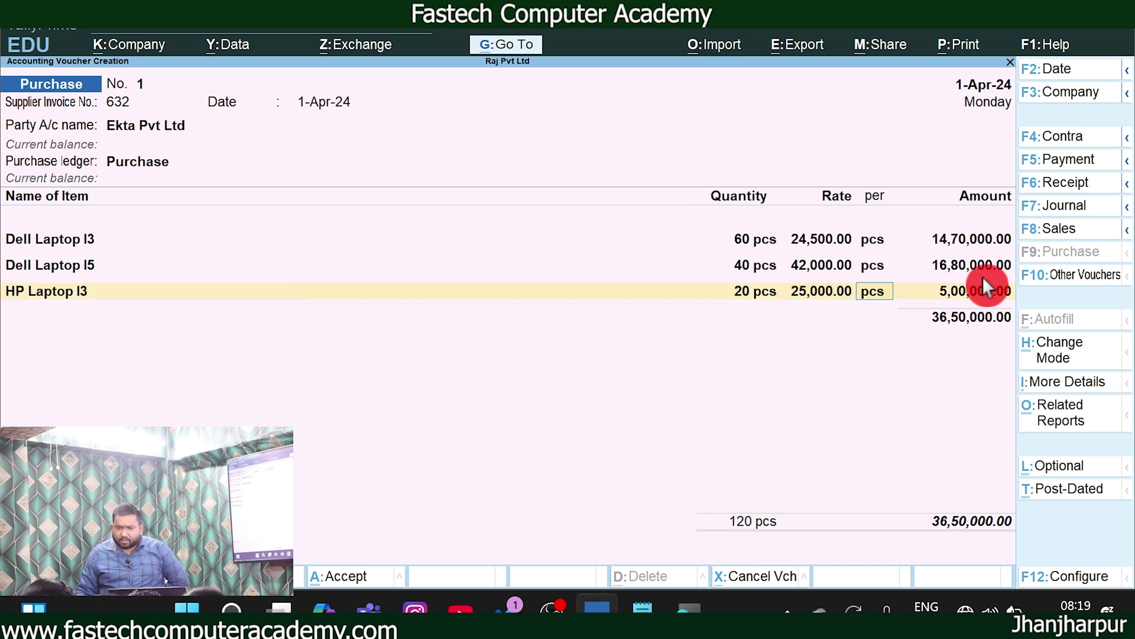
{"action": "key", "text": "Return"}
{"action": "key", "text": "Return"}
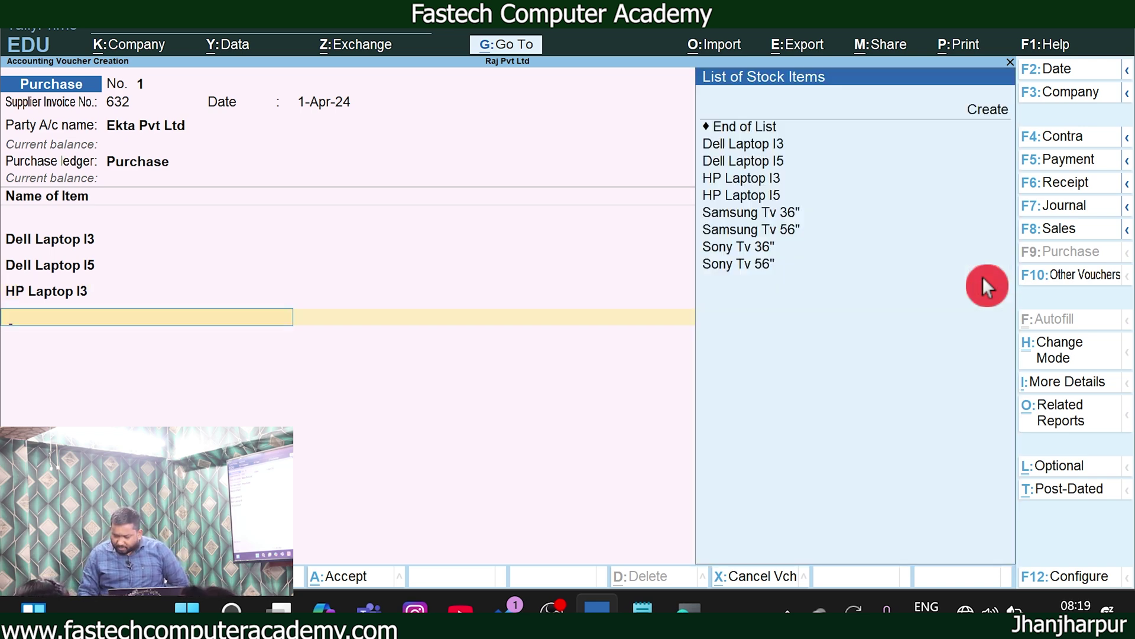
Add HP Laptop I5 as the fourth item with a quantity of 100 pcs at a rate of 45,000 per piece
{"action": "key", "text": "Down"}
{"action": "key", "text": "Down"}
{"action": "key", "text": "Down"}
{"action": "key", "text": "Down"}
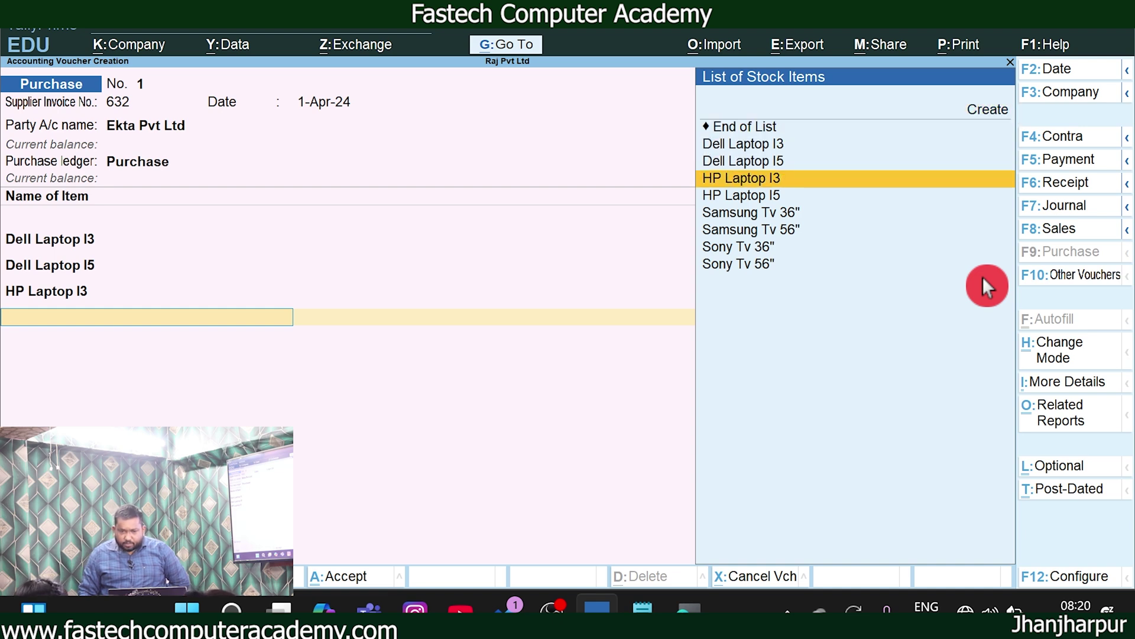
{"action": "key", "text": "Down"}
{"action": "key", "text": "Return"}
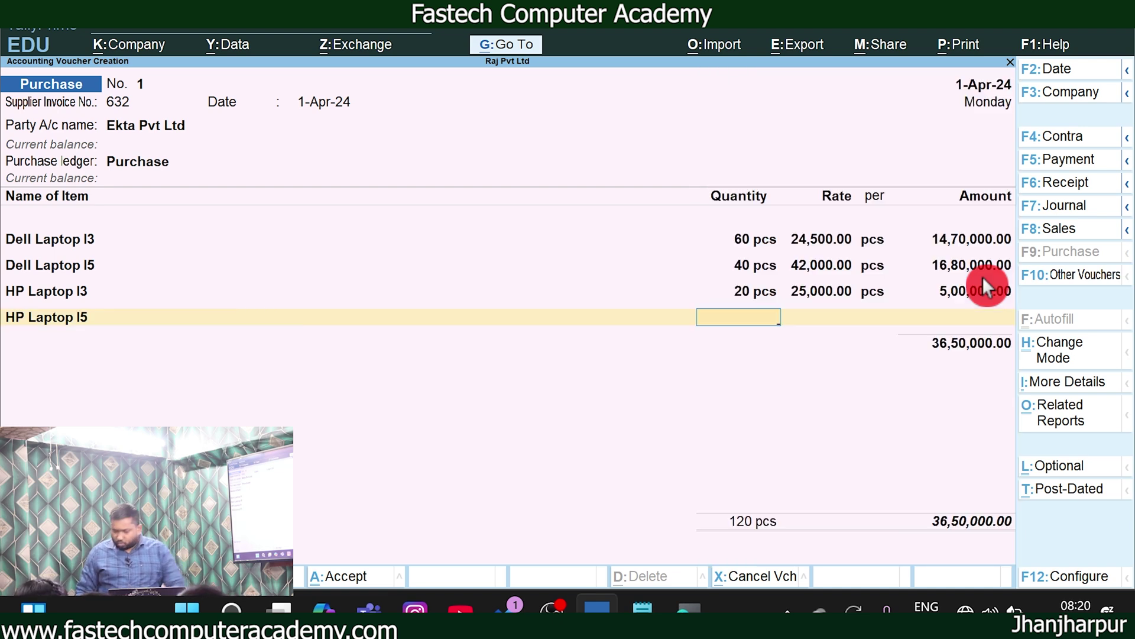
{"action": "type", "text": "100"}
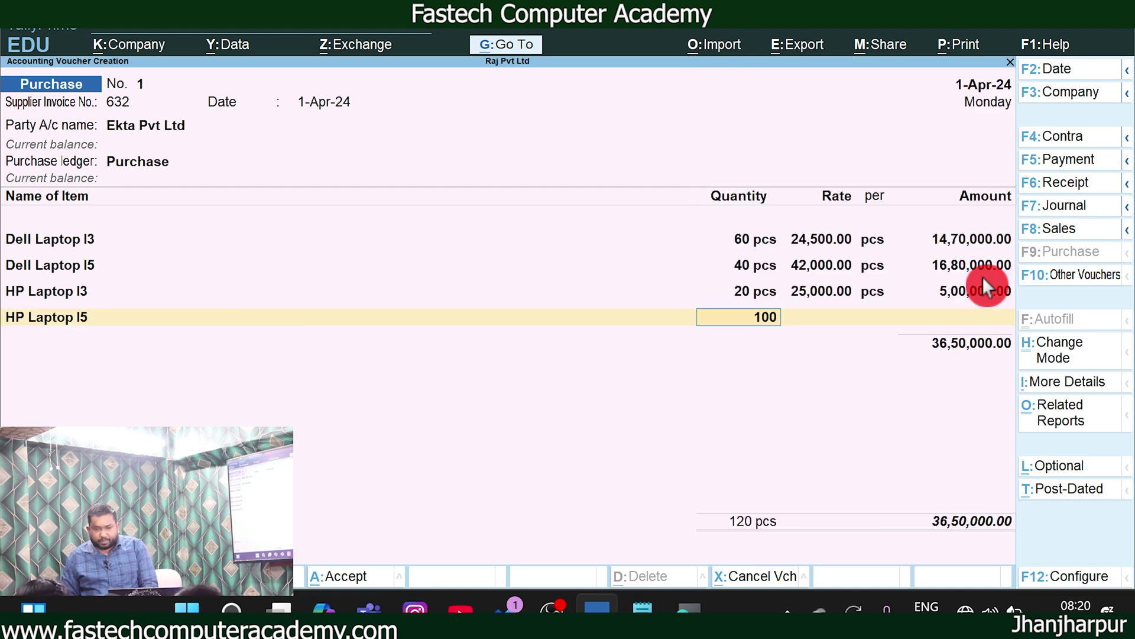
{"action": "key", "text": "Return"}
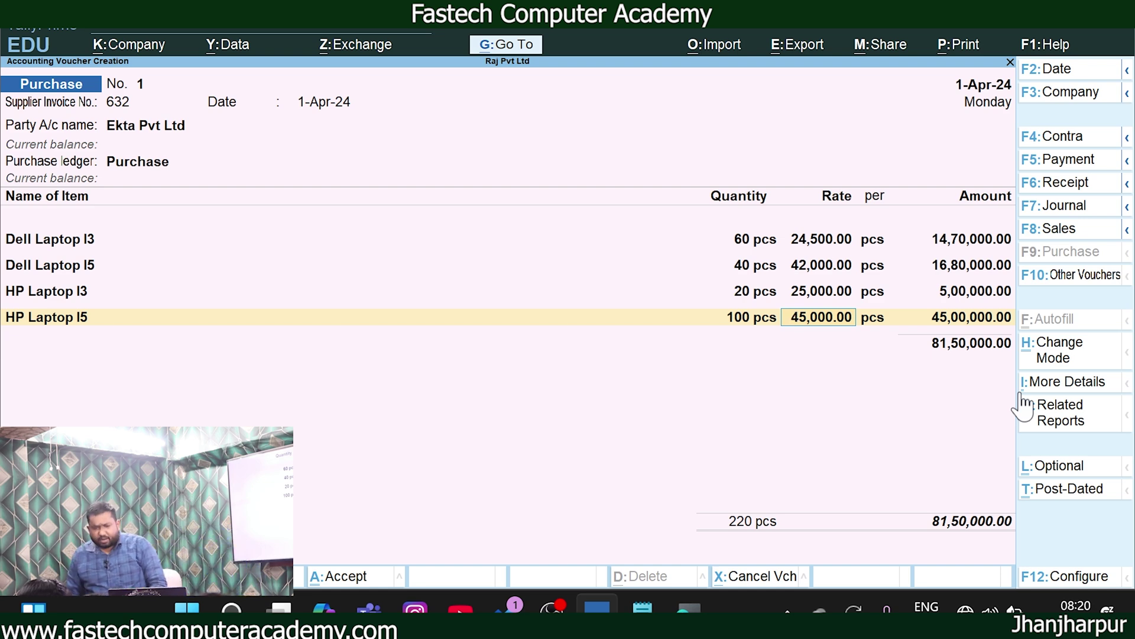
{"action": "key", "text": "Return"}
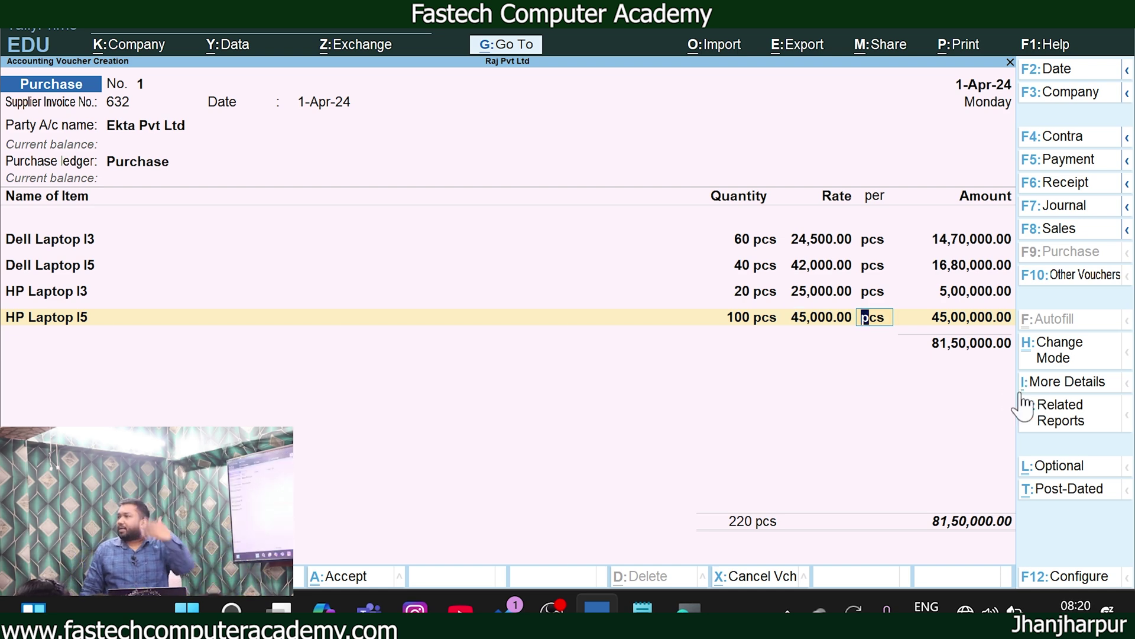
{"action": "key", "text": "Return"}
{"action": "key", "text": "Return"}
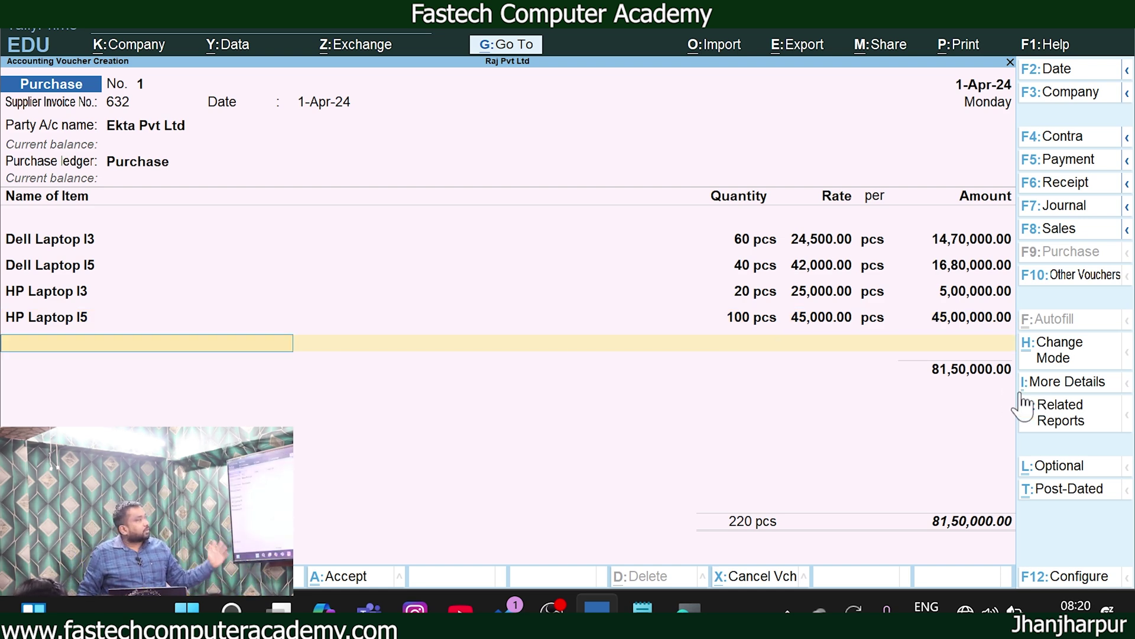
Allocate the full bill amount to New Ref 632 with the due date blank, and save the purchase voucher without a narration
{"action": "key", "text": "Return"}
{"action": "key", "text": "Return"}
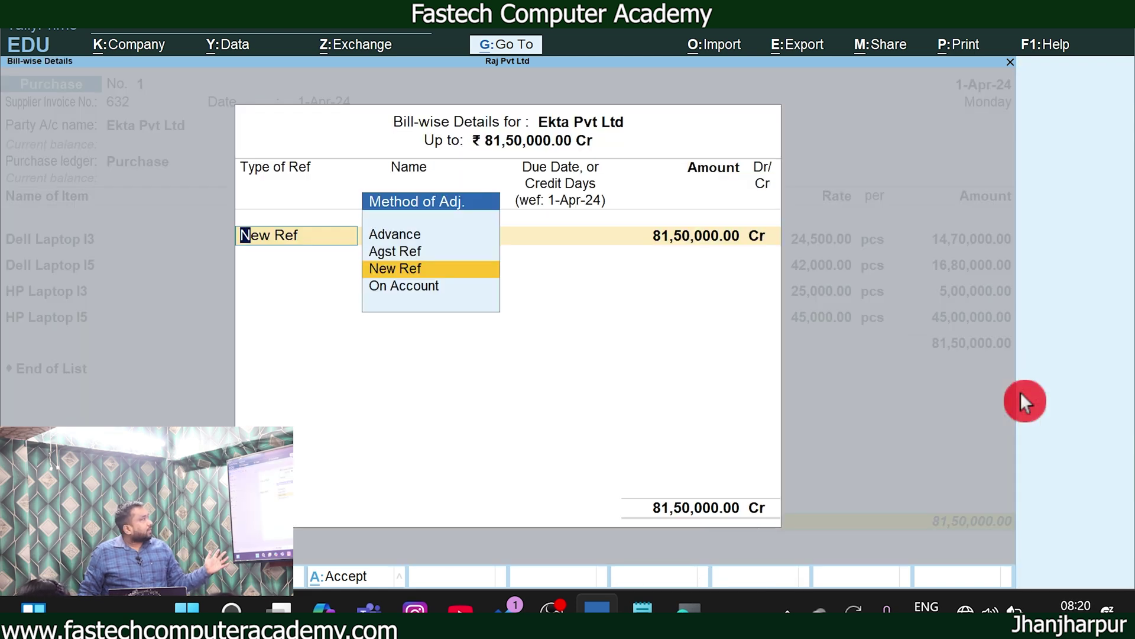
{"action": "key", "text": "Return"}
{"action": "key", "text": "Return"}
{"action": "key", "text": "Return"}
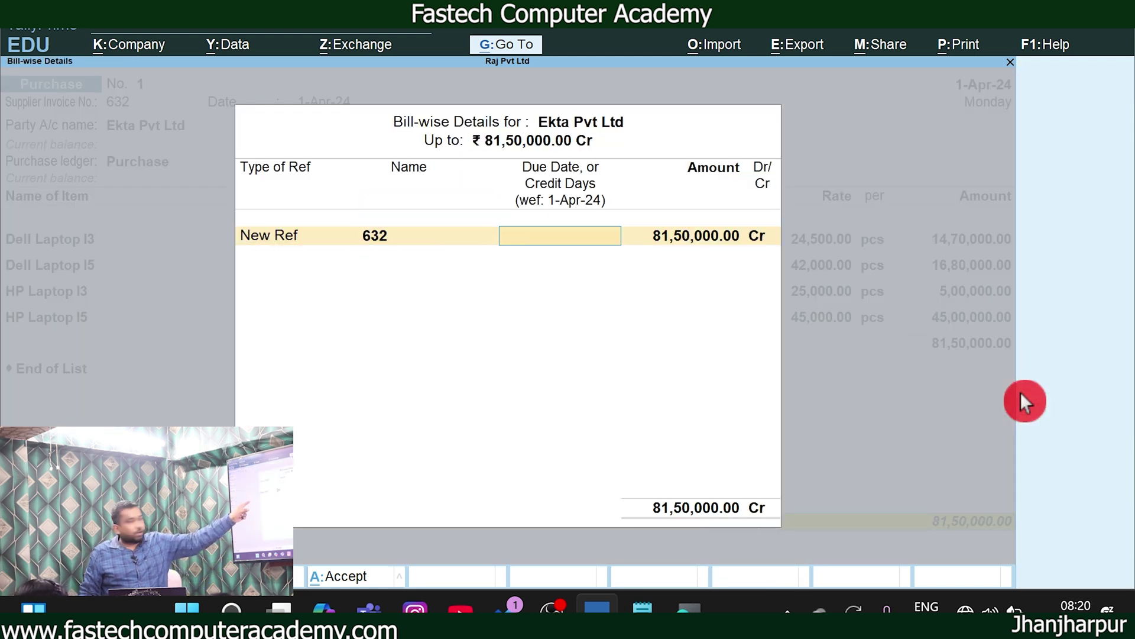
{"action": "key", "text": "Return"}
{"action": "key", "text": "Return"}
{"action": "key", "text": "Return"}
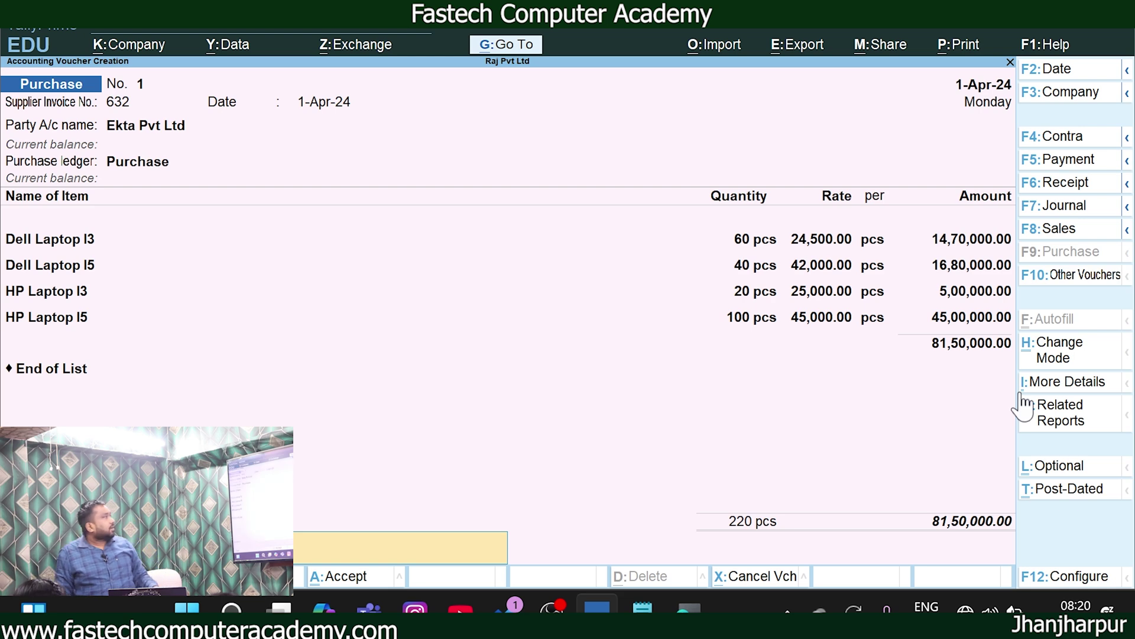
{"action": "key", "text": "Return"}
{"action": "key", "text": "Return"}
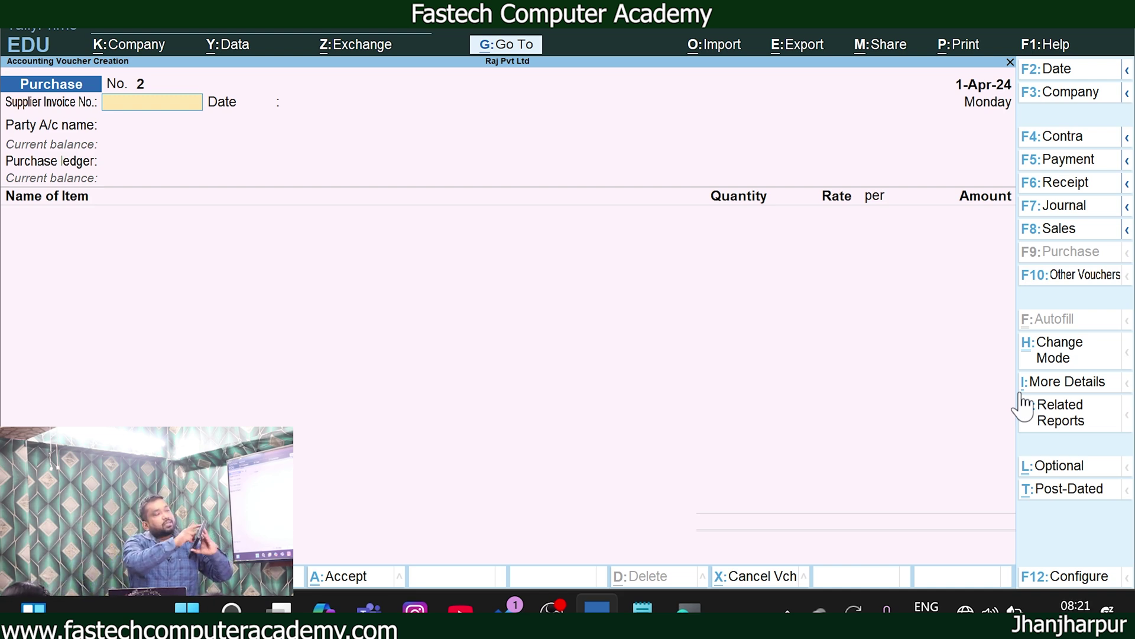
Reopen the saved Ekta Pvt Ltd purchase voucher, start exporting the current voucher, and open its export configuration
{"action": "key", "text": "Page_Up"}
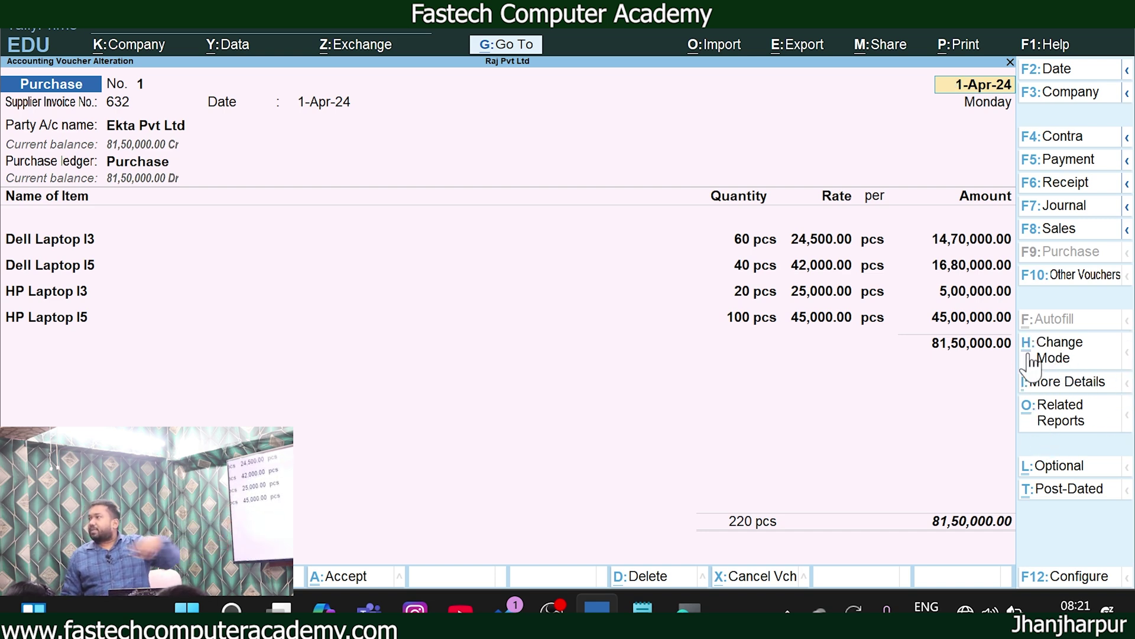
{"action": "left_click", "coordinate": [638, 47]}
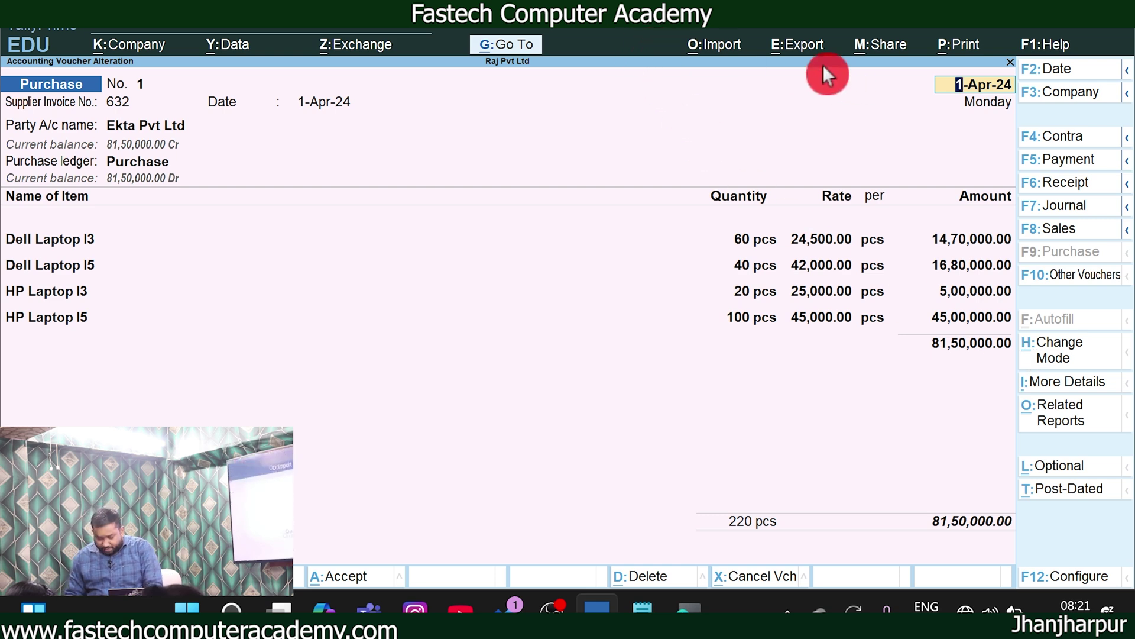
{"action": "key", "text": "alt+e"}
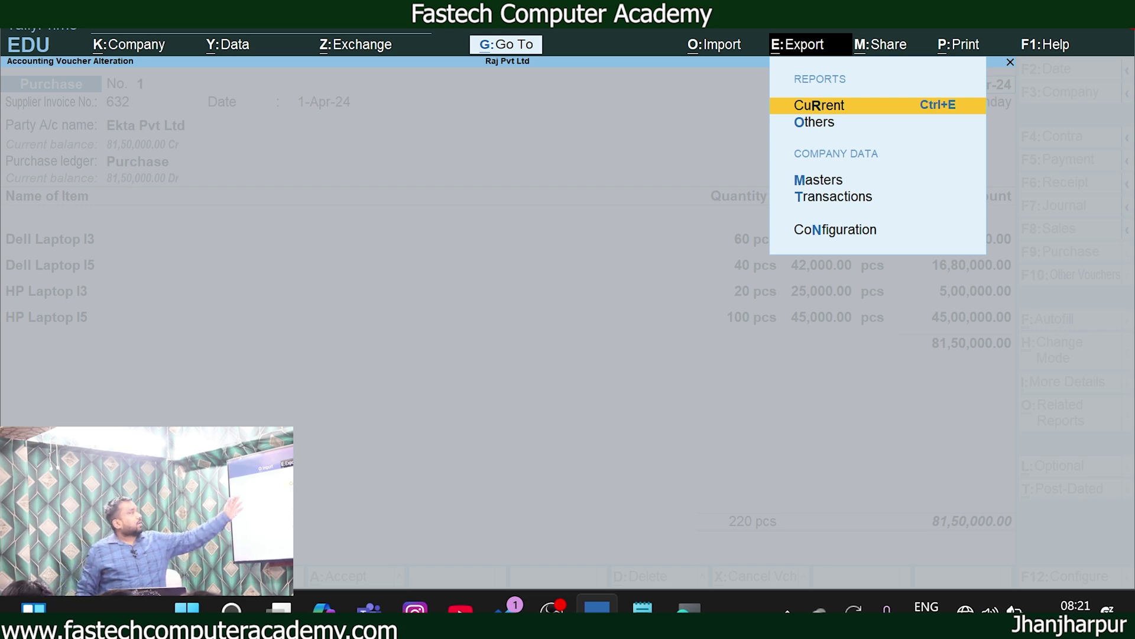
{"action": "key", "text": "Return"}
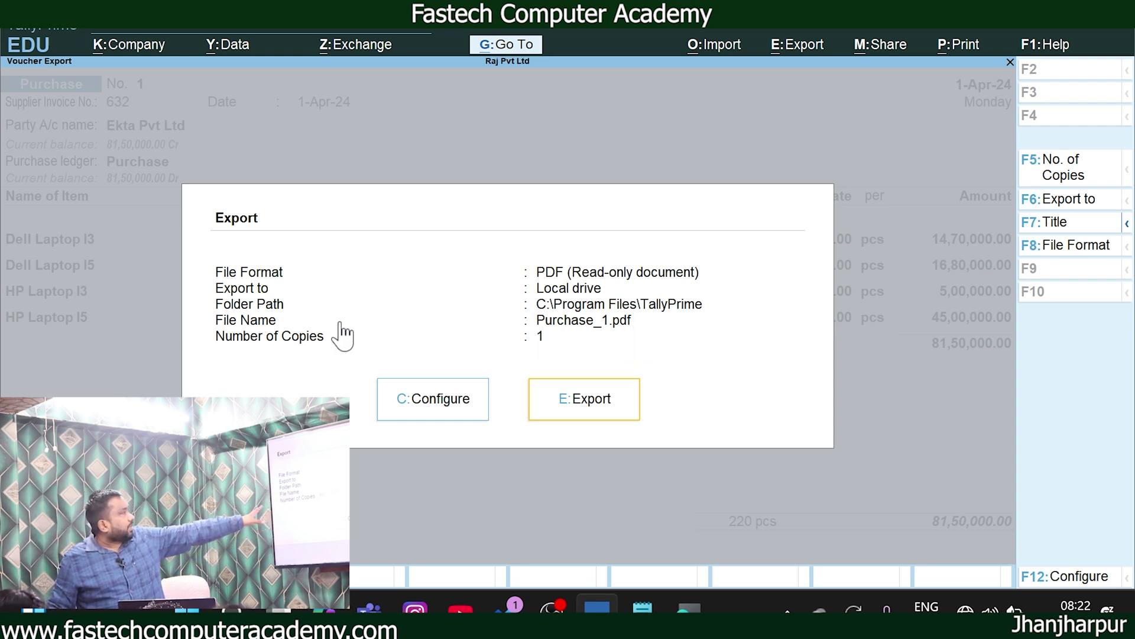
{"action": "left_click", "coordinate": [546, 340]}
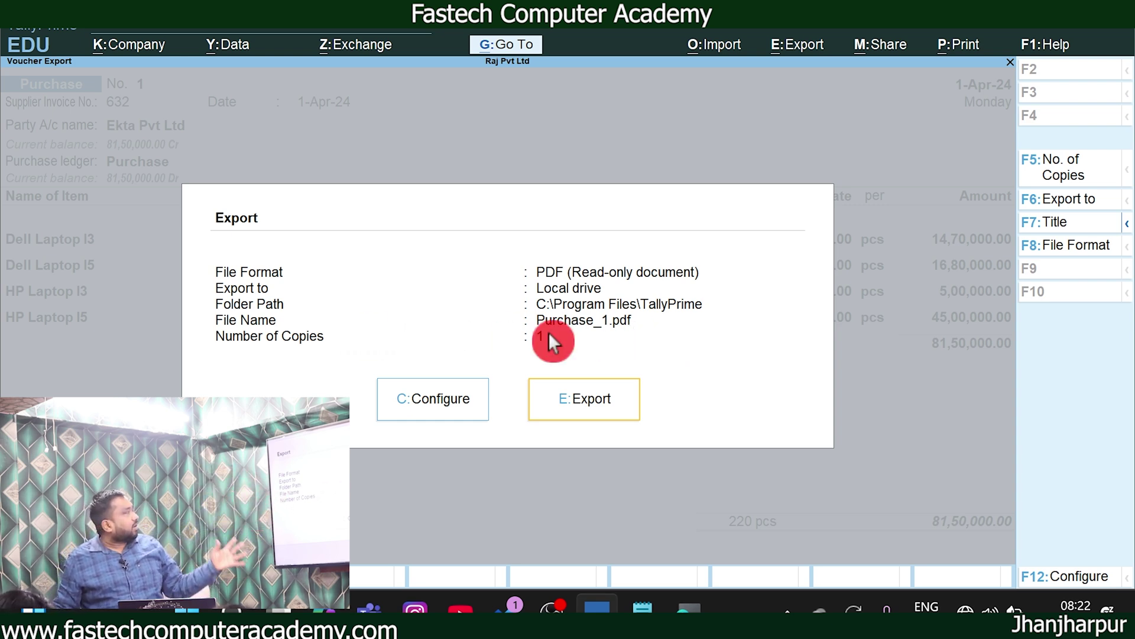
{"action": "left_click", "coordinate": [464, 410]}
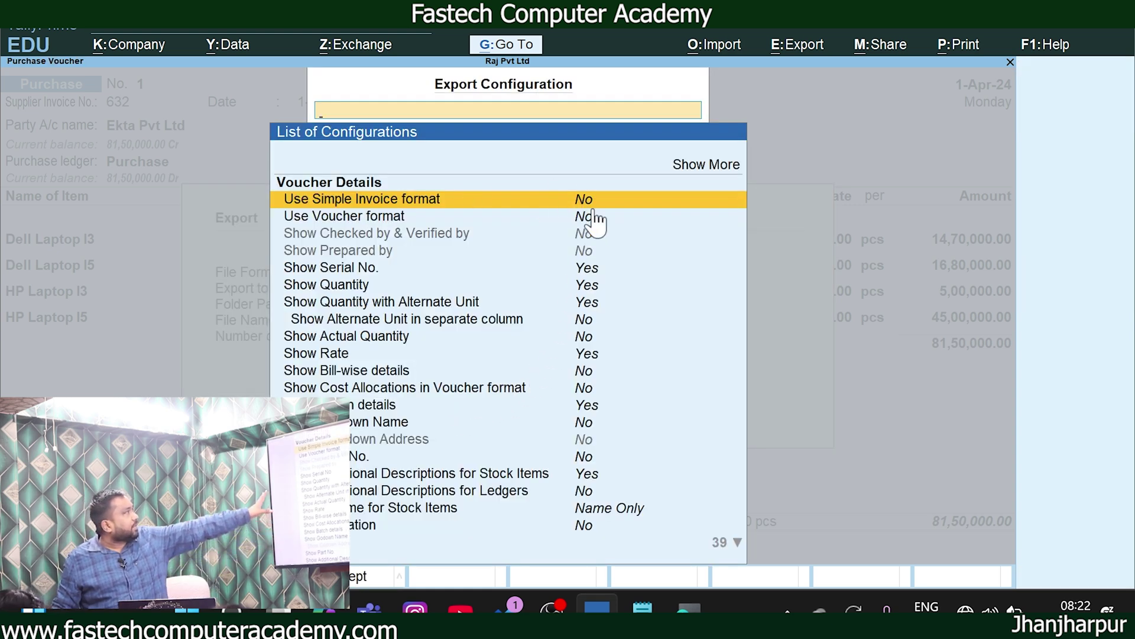
Set the export folder path in the export settings by specifying the person-named folder on drive D
{"action": "left_click", "coordinate": [595, 591]}
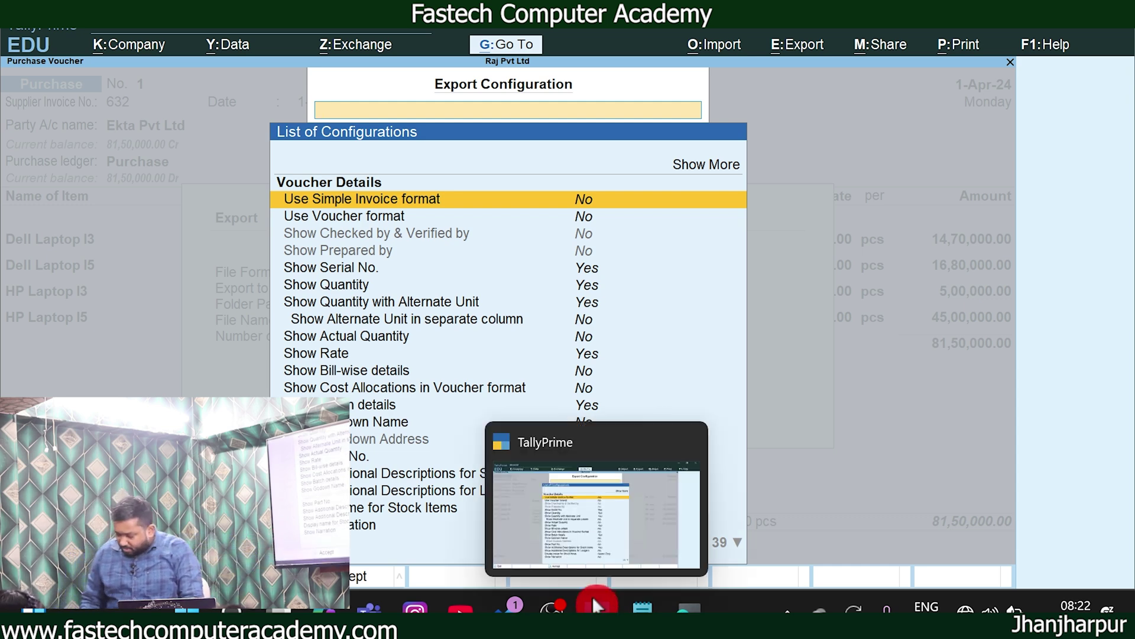
{"action": "key", "text": "Down"}
{"action": "key", "text": "Down"}
{"action": "key", "text": "Down"}
{"action": "key", "text": "Down"}
{"action": "key", "text": "Down"}
{"action": "key", "text": "Down"}
{"action": "key", "text": "Down"}
{"action": "key", "text": "Down"}
{"action": "key", "text": "Down"}
{"action": "key", "text": "Down"}
{"action": "key", "text": "Down"}
{"action": "key", "text": "Down"}
{"action": "key", "text": "Down"}
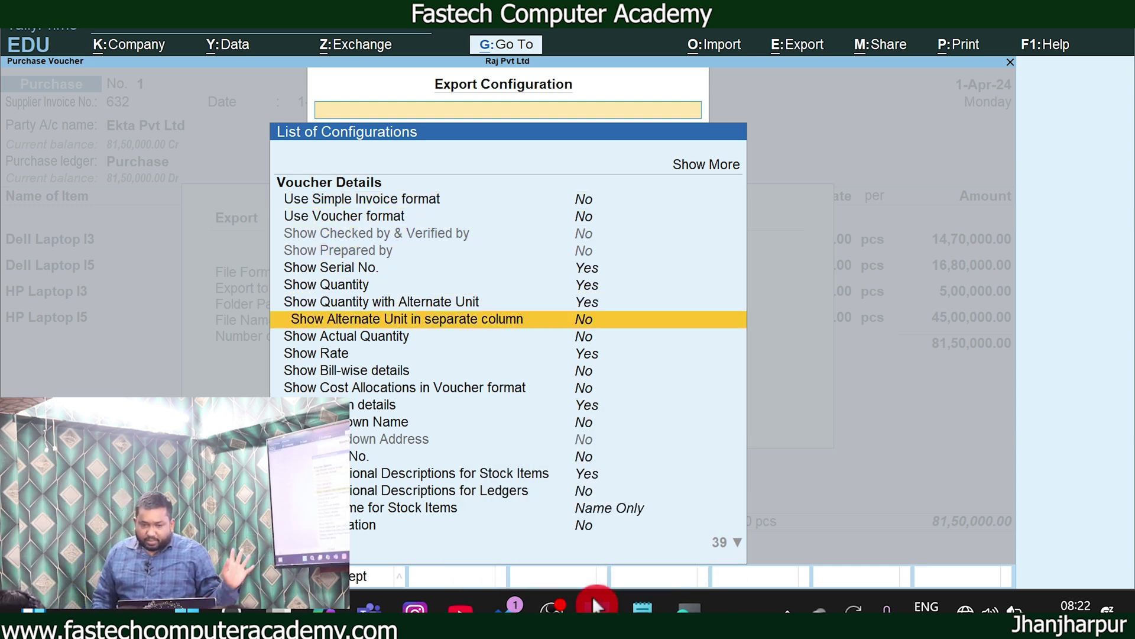
{"action": "key", "text": "Down"}
{"action": "key", "text": "Down"}
{"action": "key", "text": "Down"}
{"action": "key", "text": "Down"}
{"action": "key", "text": "Down"}
{"action": "key", "text": "Down"}
{"action": "key", "text": "Down"}
{"action": "key", "text": "Down"}
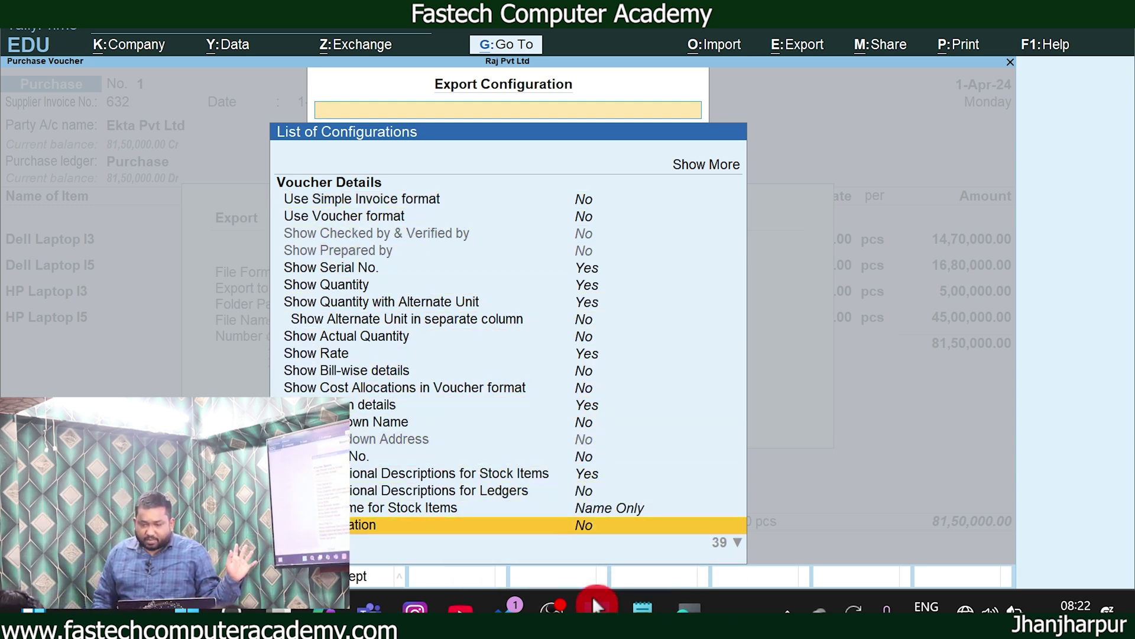
{"action": "key", "text": "Down"}
{"action": "key", "text": "Down"}
{"action": "key", "text": "Down"}
{"action": "key", "text": "Down"}
{"action": "key", "text": "Down"}
{"action": "key", "text": "Down"}
{"action": "key", "text": "Down"}
{"action": "key", "text": "Down"}
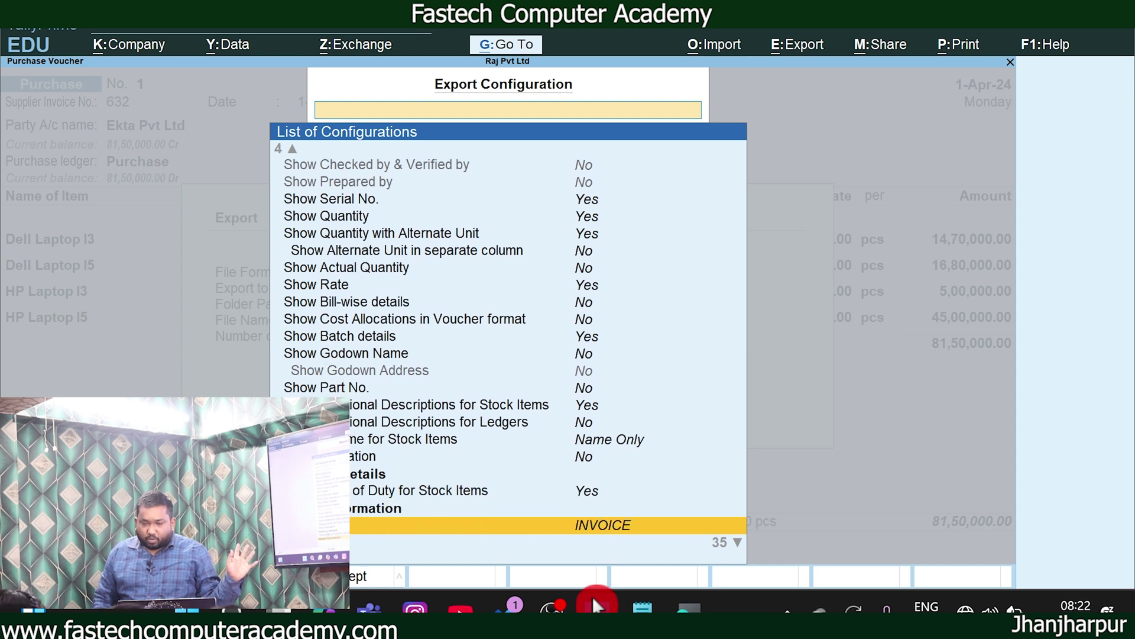
{"action": "key", "text": "Down"}
{"action": "key", "text": "Down"}
{"action": "key", "text": "Down"}
{"action": "key", "text": "Down"}
{"action": "key", "text": "Down"}
{"action": "key", "text": "Down"}
{"action": "key", "text": "Down"}
{"action": "key", "text": "Down"}
{"action": "key", "text": "Down"}
{"action": "key", "text": "Down"}
{"action": "key", "text": "Down"}
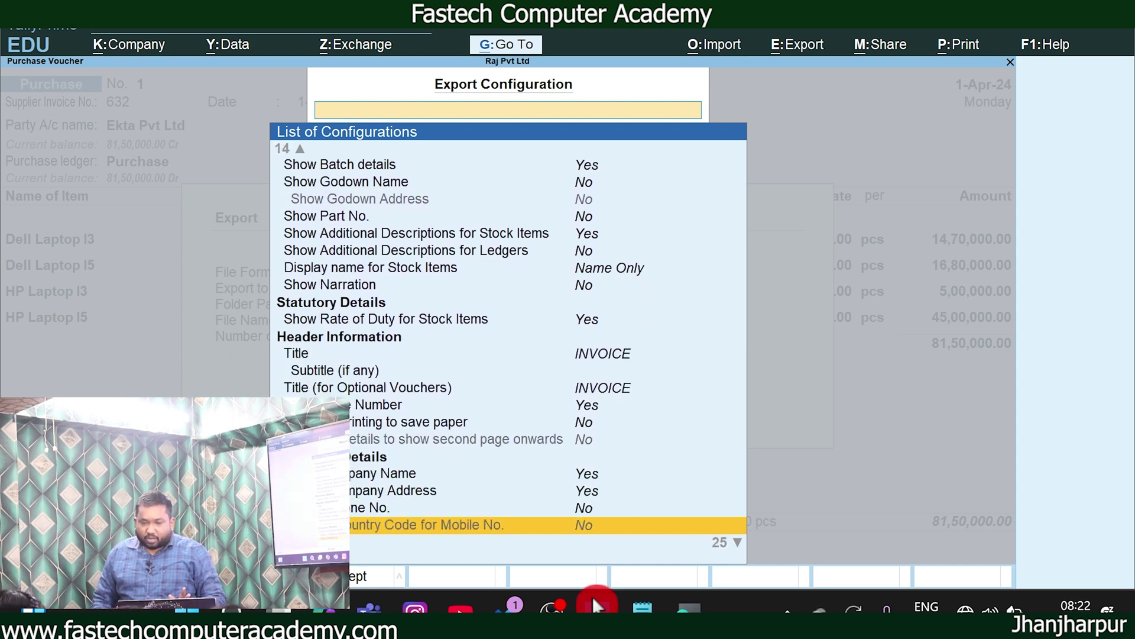
{"action": "key", "text": "Down"}
{"action": "key", "text": "Down"}
{"action": "key", "text": "Down"}
{"action": "key", "text": "Down"}
{"action": "key", "text": "Down"}
{"action": "key", "text": "Down"}
{"action": "key", "text": "Down"}
{"action": "key", "text": "Down"}
{"action": "key", "text": "Down"}
{"action": "key", "text": "Down"}
{"action": "key", "text": "Down"}
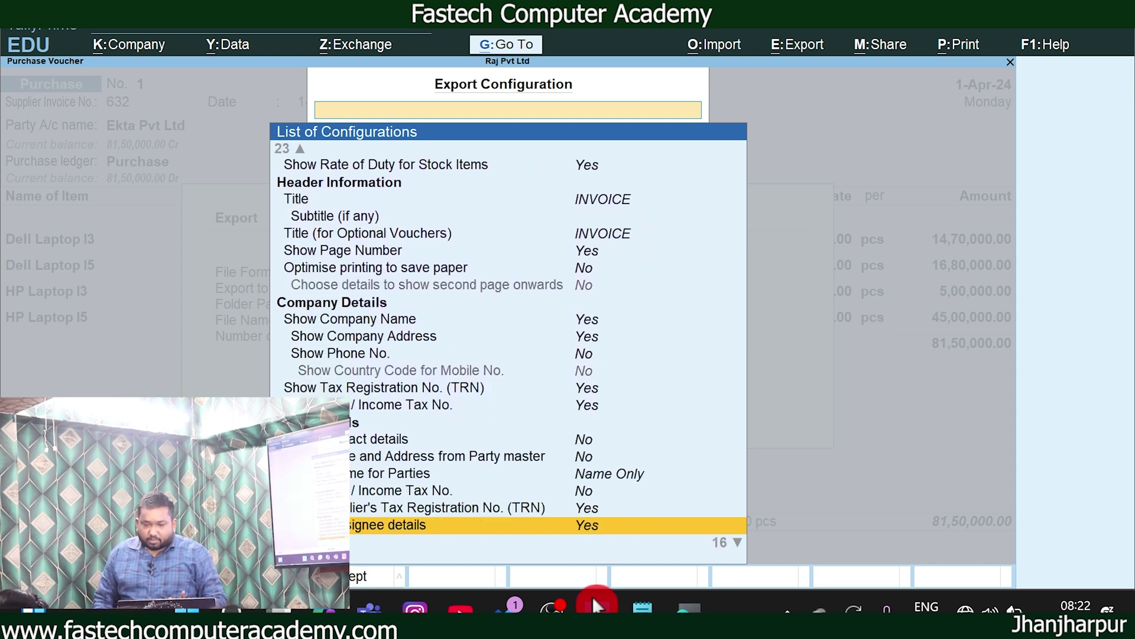
{"action": "key", "text": "Up"}
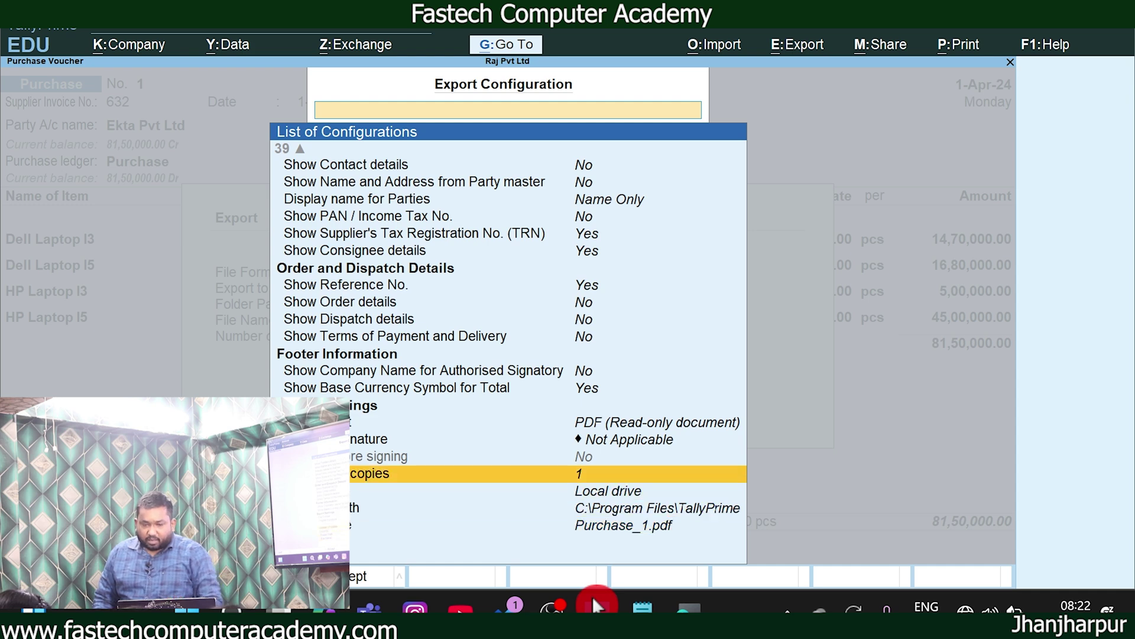
{"action": "key", "text": "Down"}
{"action": "key", "text": "Down"}
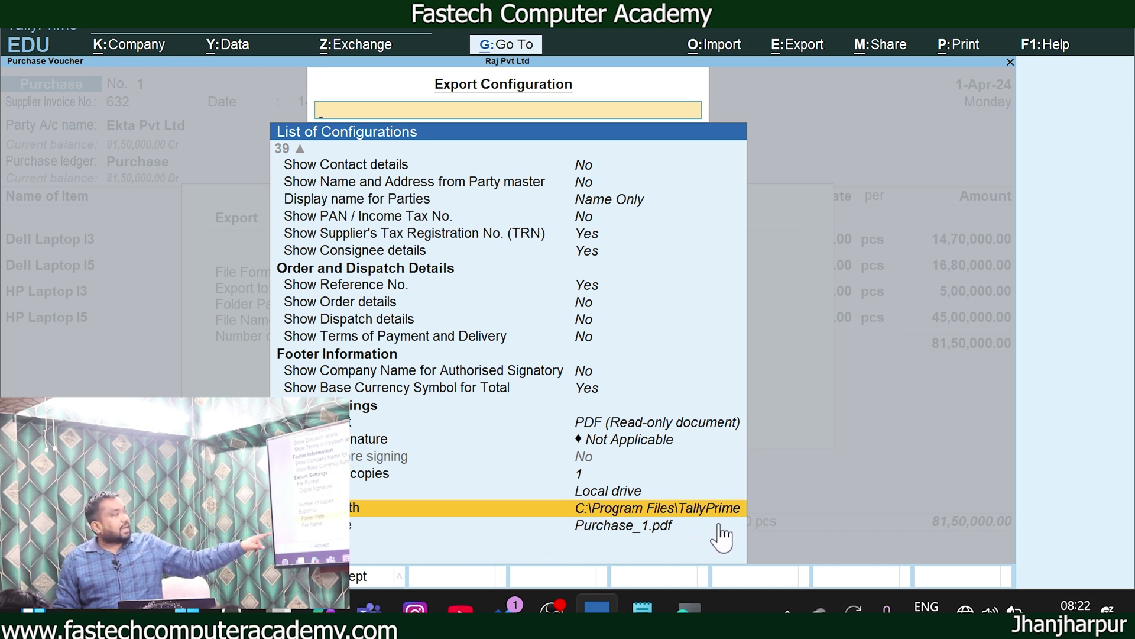
{"action": "left_click", "coordinate": [623, 525]}
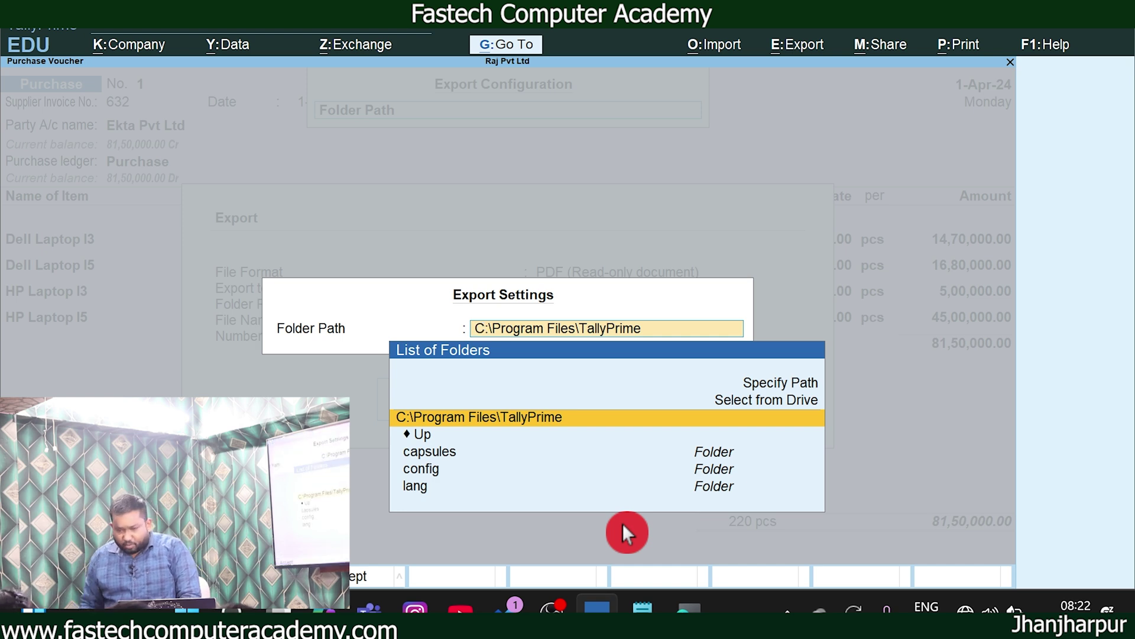
{"action": "key", "text": "Up"}
{"action": "key", "text": "Up"}
{"action": "key", "text": "Return"}
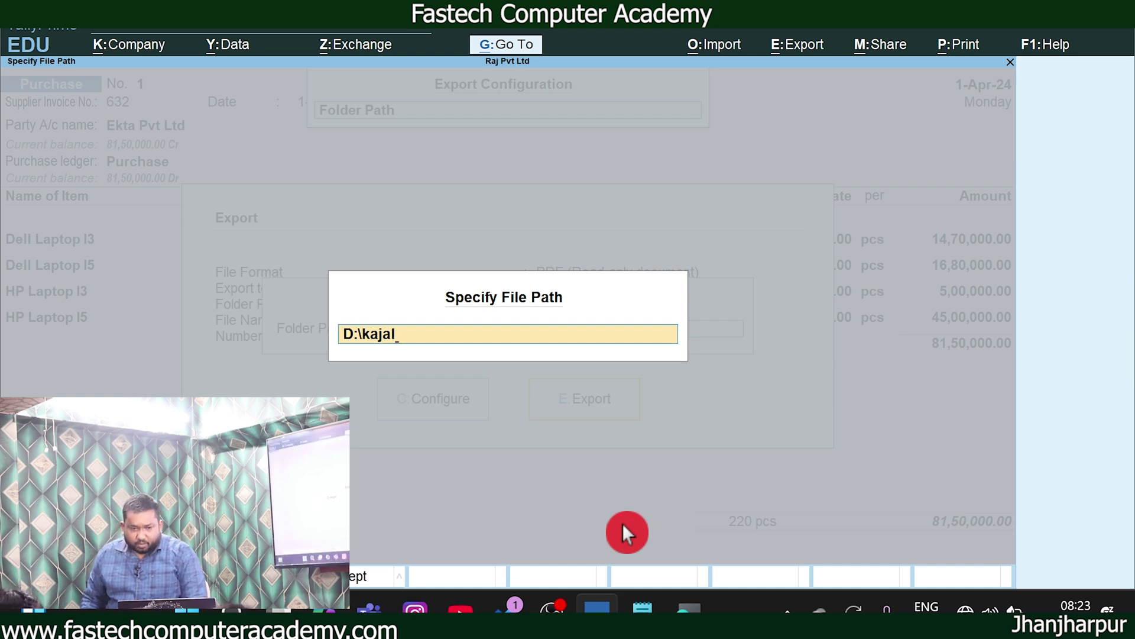
{"action": "key", "text": "Return"}
{"action": "key", "text": "Return"}
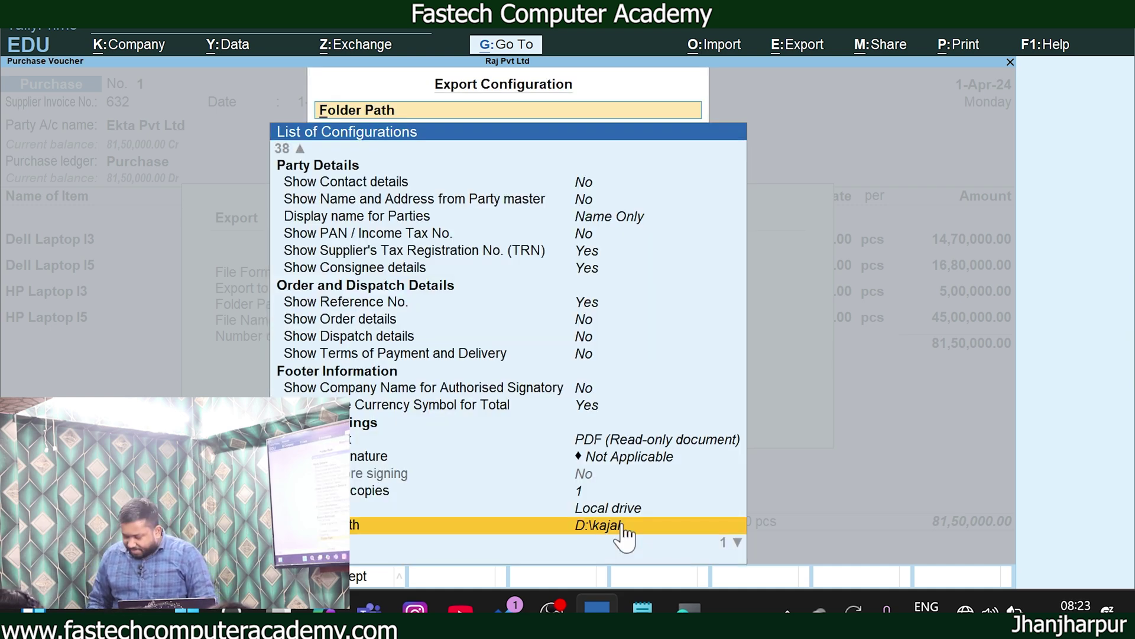
Set the export file name to "ekta pvt tld" and export the purchase voucher as a PDF
{"action": "key", "text": "Down"}
{"action": "key", "text": "Return"}
{"action": "key", "text": "super"}
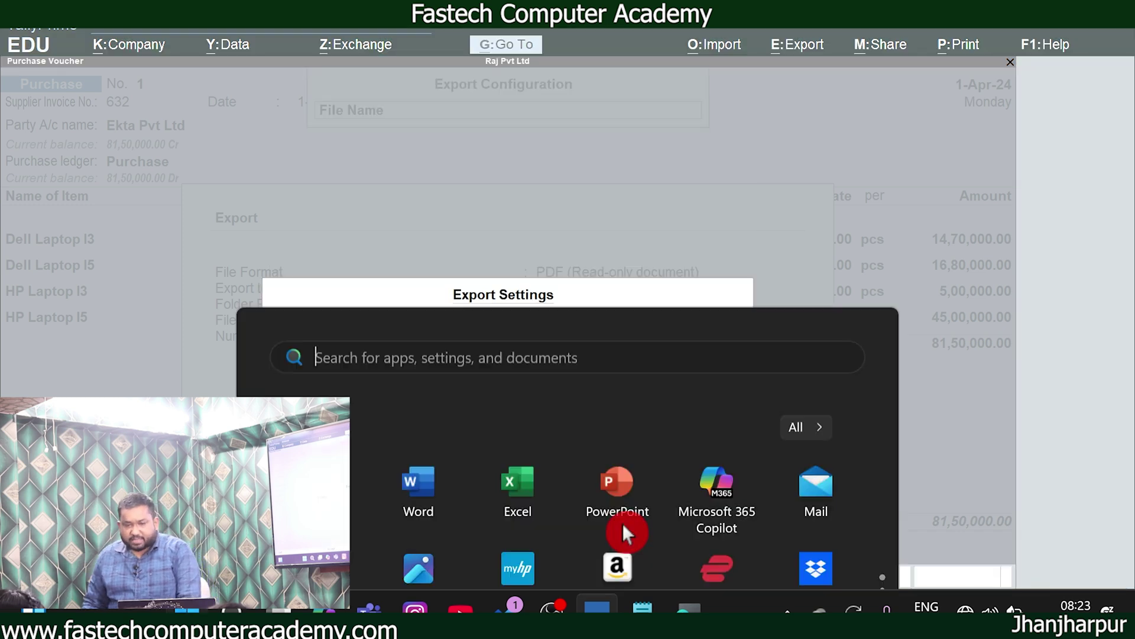
{"action": "key", "text": "super"}
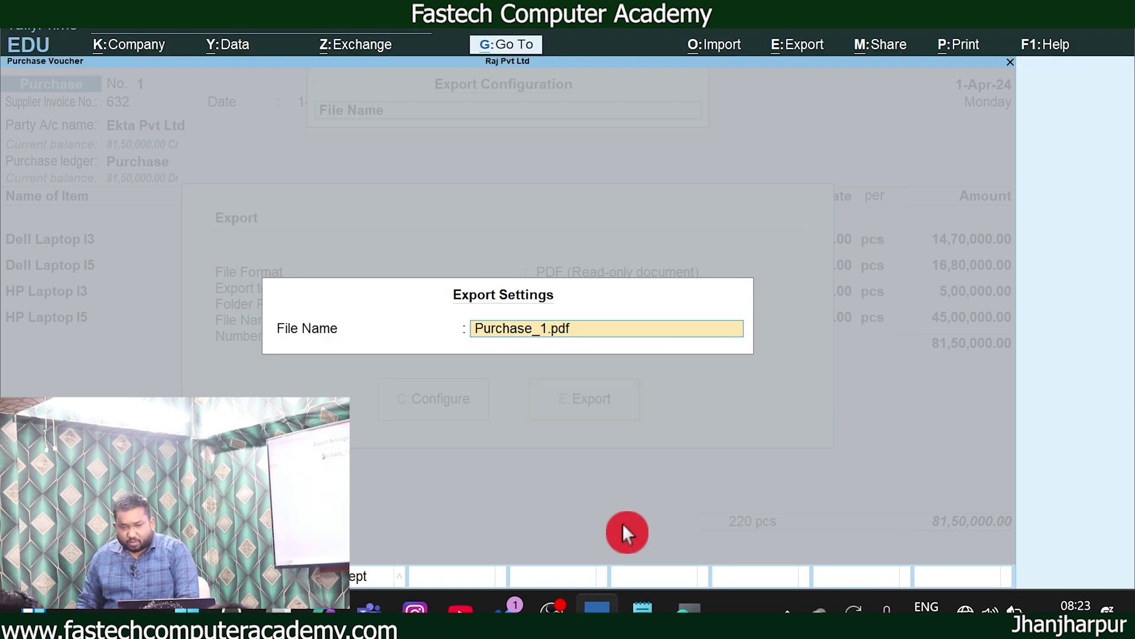
{"action": "type", "text": "ekta pvt tld"}
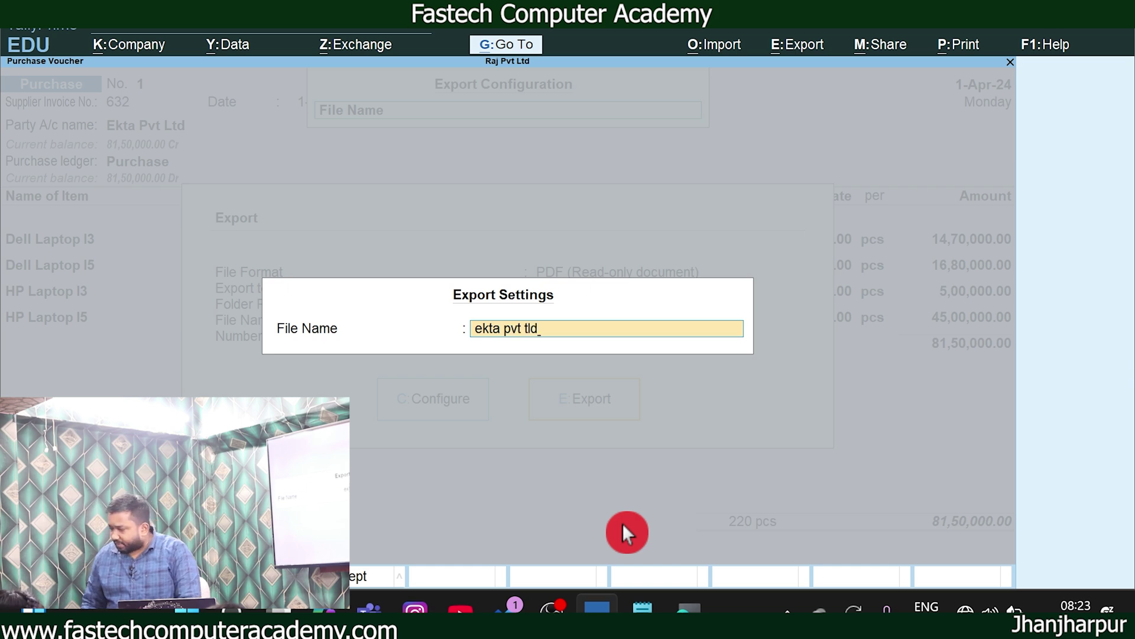
{"action": "key", "text": "Return"}
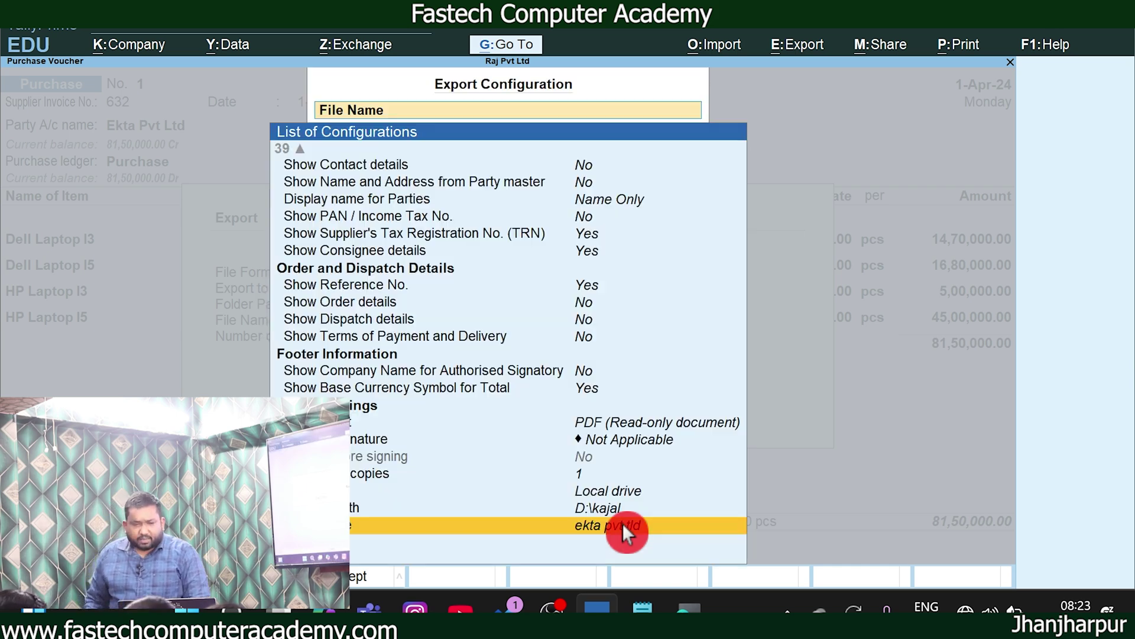
{"action": "key", "text": "Return"}
{"action": "key", "text": "Return"}
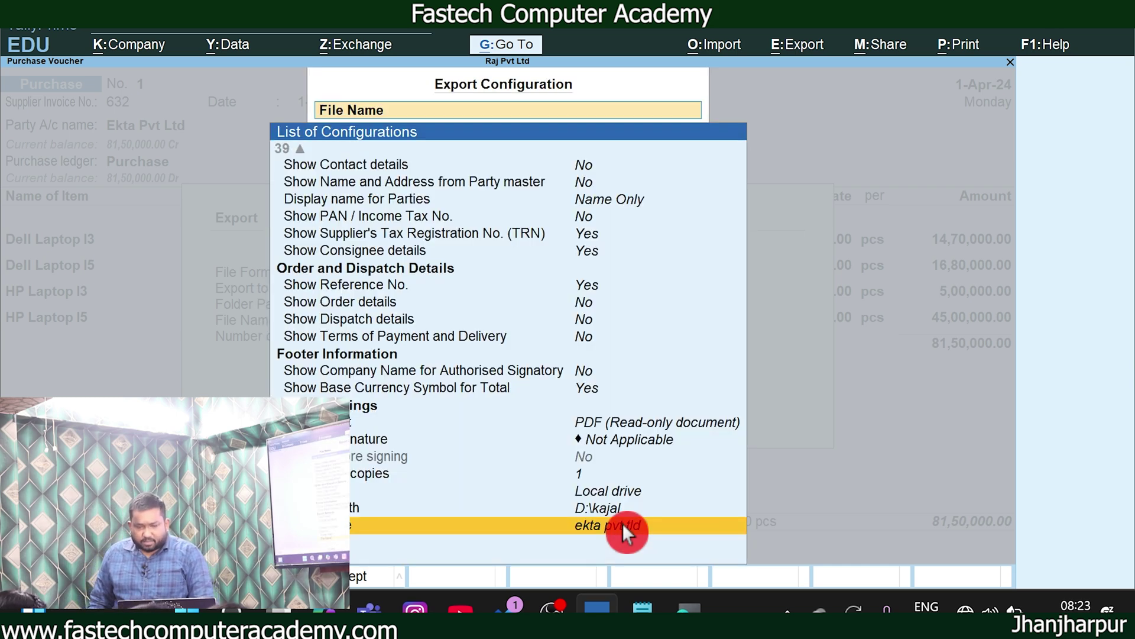
{"action": "key", "text": "Escape"}
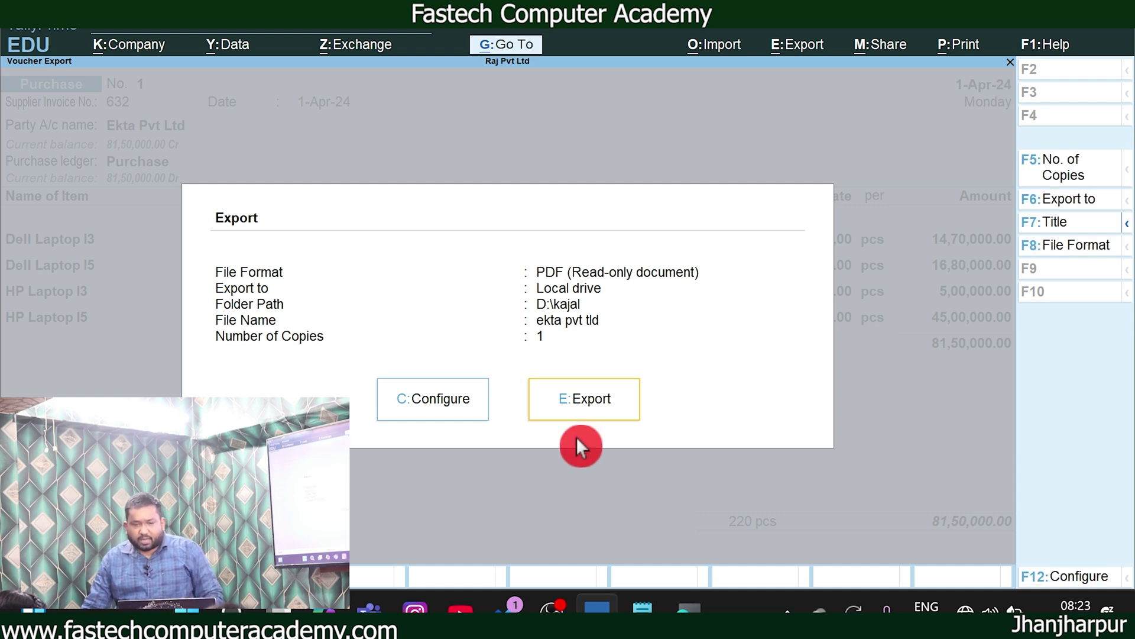
{"action": "left_click", "coordinate": [587, 395]}
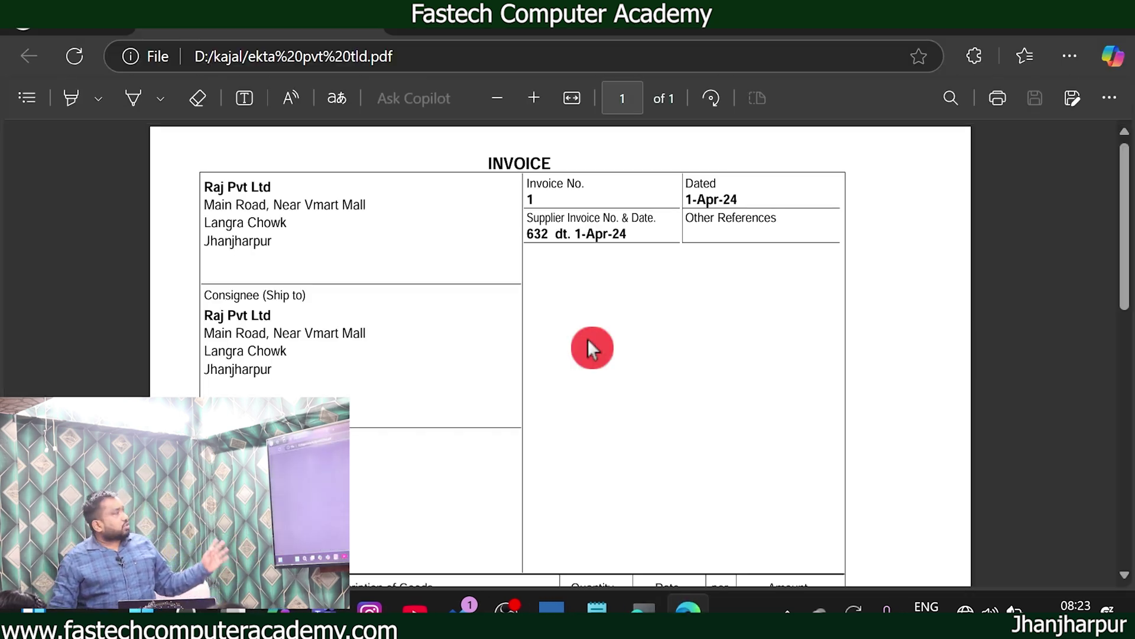
Review the exported invoice PDF from the company and supplier details to the item table and signatory section, and close it
{"action": "scroll", "coordinate": [401, 354], "scroll_direction": "down", "scroll_amount": 5}
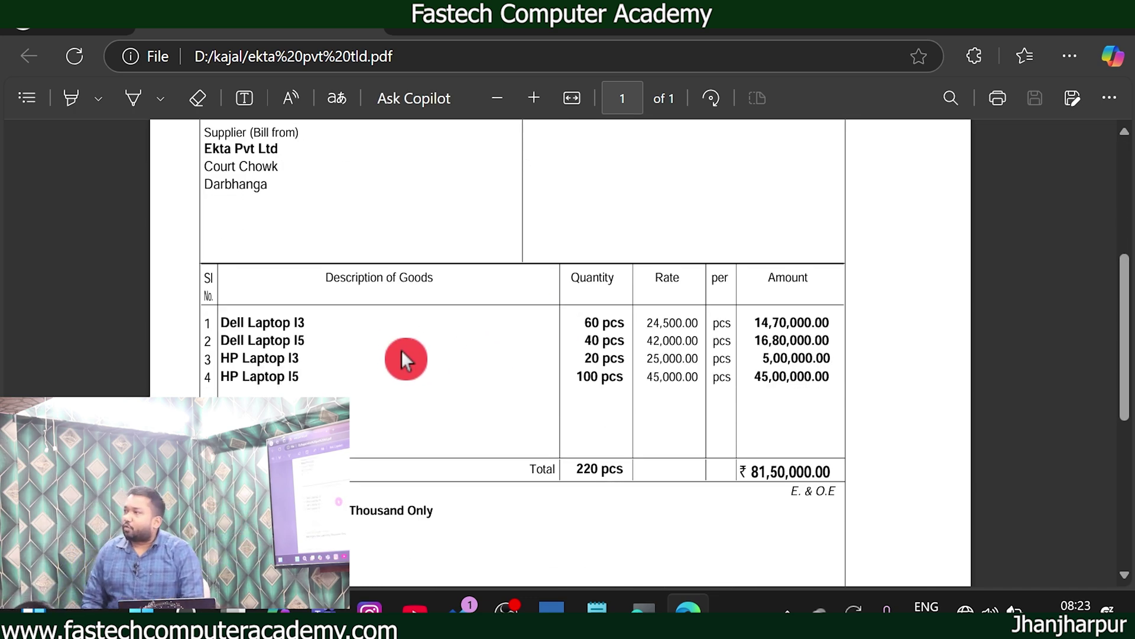
{"action": "scroll", "coordinate": [238, 268], "scroll_direction": "up", "scroll_amount": 5}
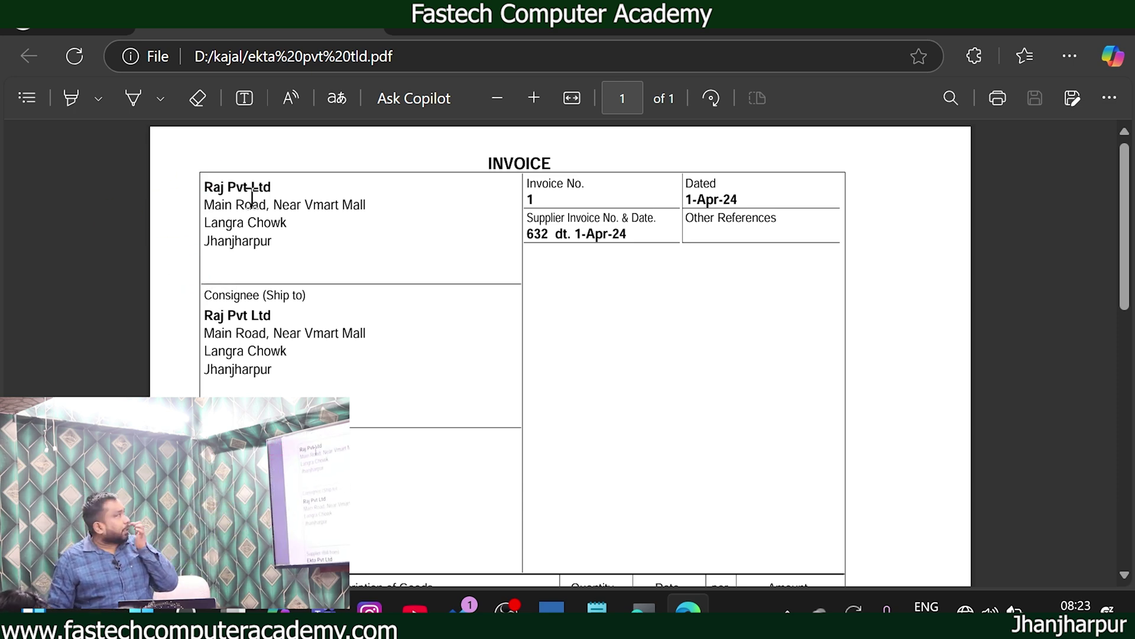
{"action": "left_click", "coordinate": [294, 243]}
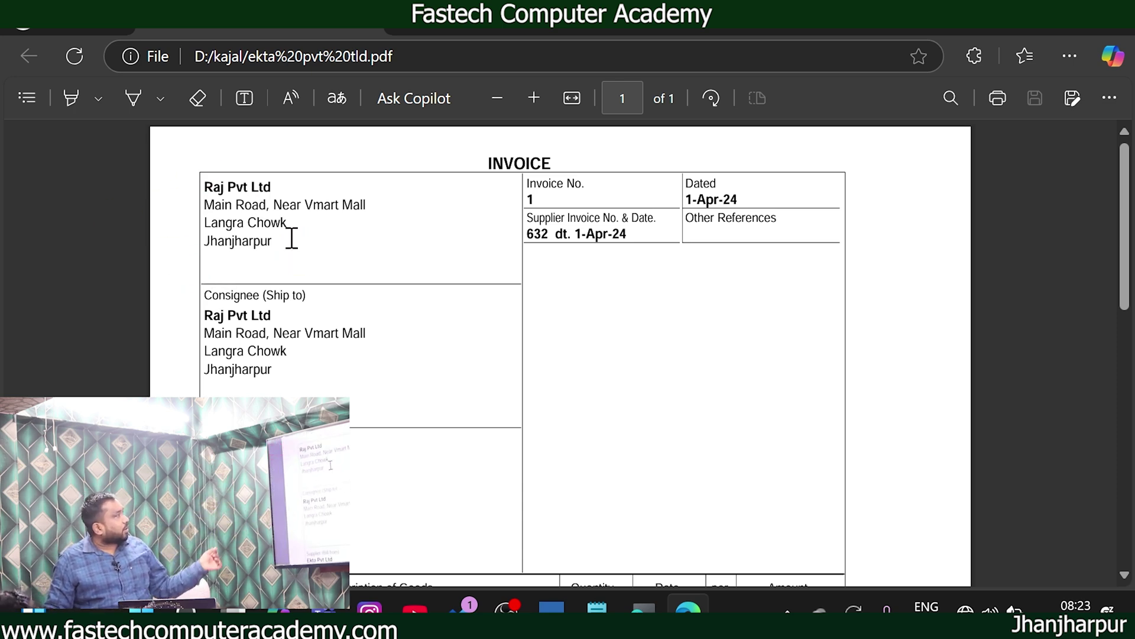
{"action": "left_click", "coordinate": [290, 379]}
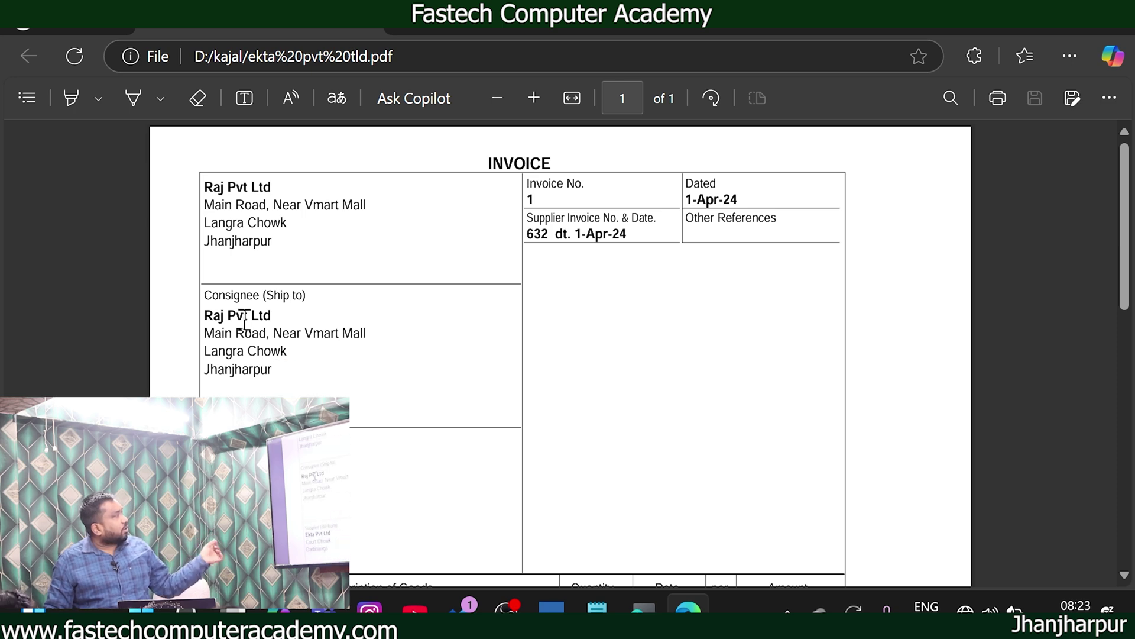
{"action": "scroll", "coordinate": [274, 251], "scroll_direction": "down", "scroll_amount": 3}
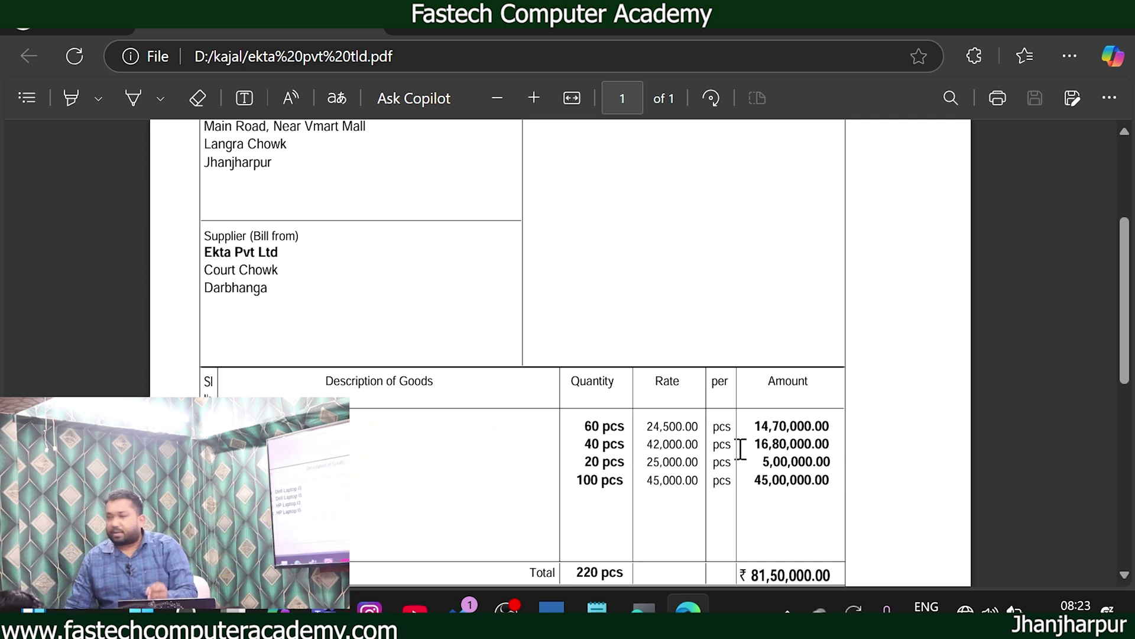
{"action": "scroll", "coordinate": [819, 444], "scroll_direction": "down", "scroll_amount": 5}
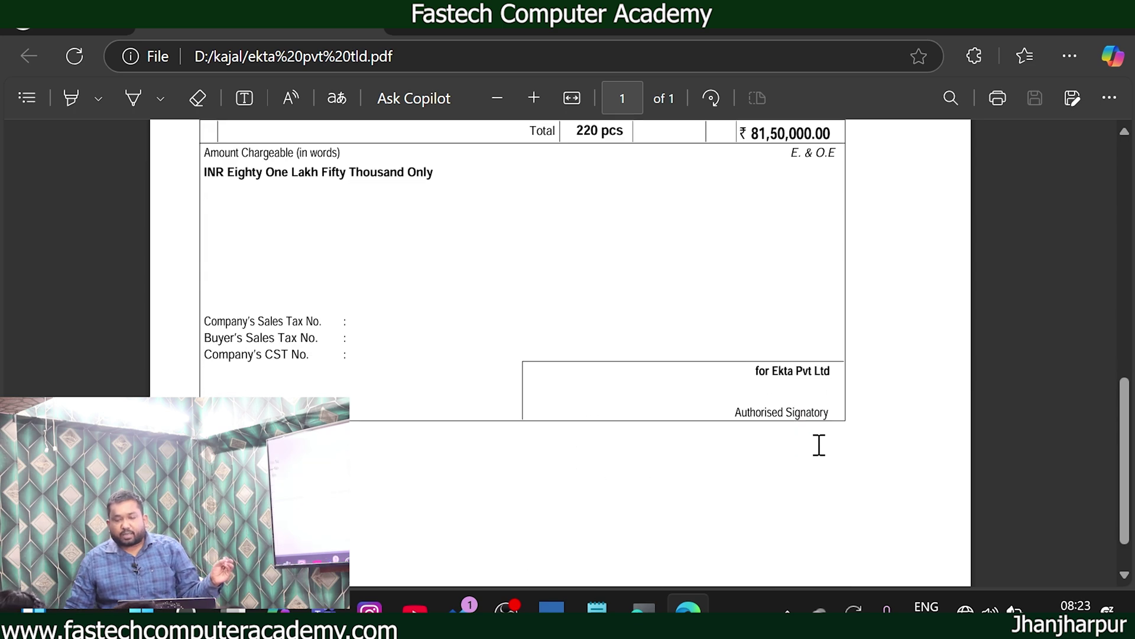
{"action": "scroll", "coordinate": [819, 445], "scroll_direction": "up", "scroll_amount": 4}
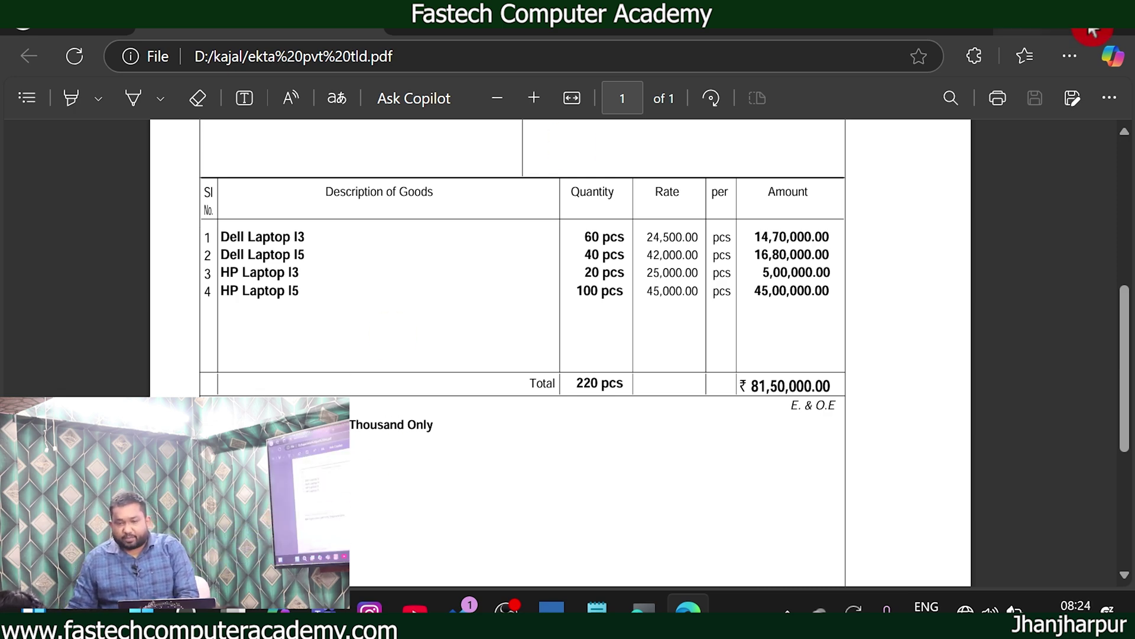
{"action": "left_click", "coordinate": [1109, 16]}
Show the desktop, open drive D from This PC, and open the person-named export folder
{"action": "key", "text": "super+d"}
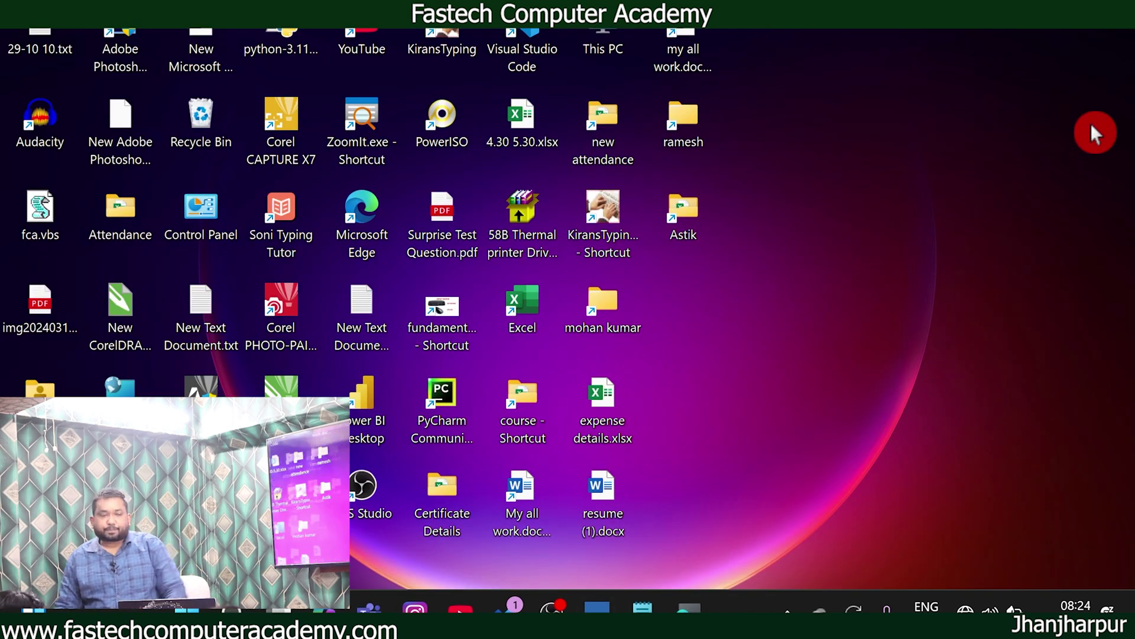
{"action": "double_click", "coordinate": [620, 35]}
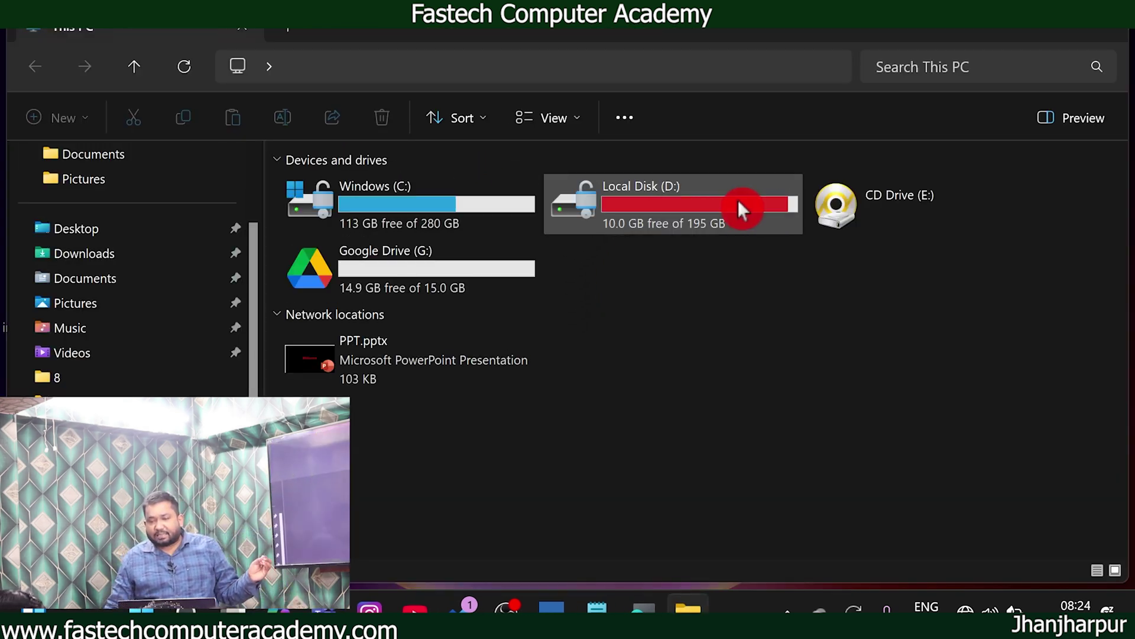
{"action": "double_click", "coordinate": [698, 206]}
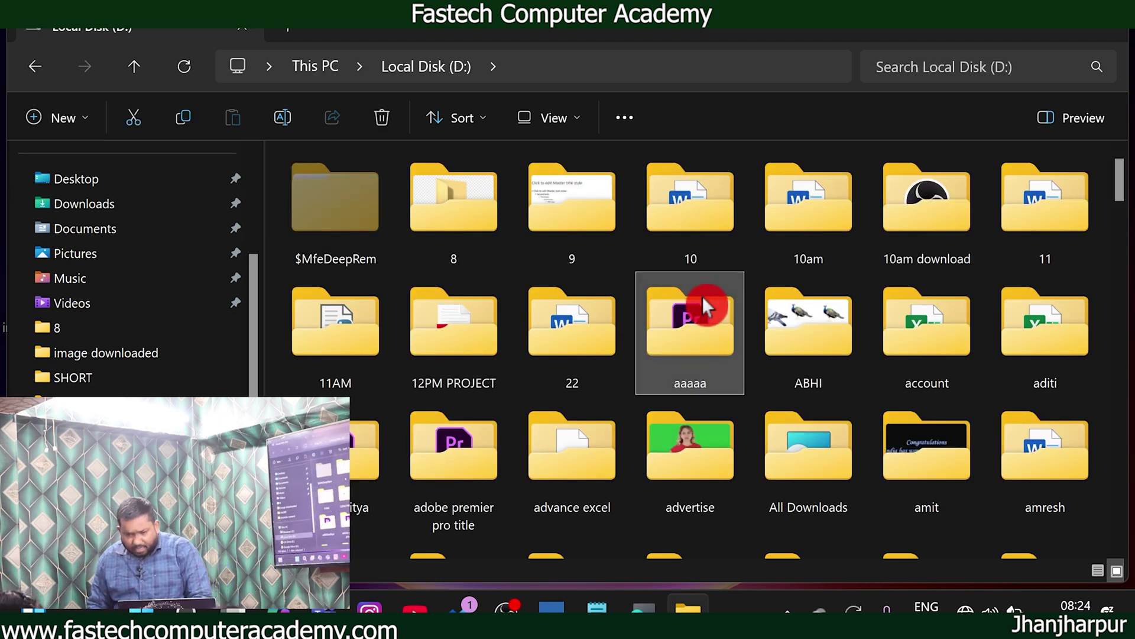
{"action": "key", "text": "k"}
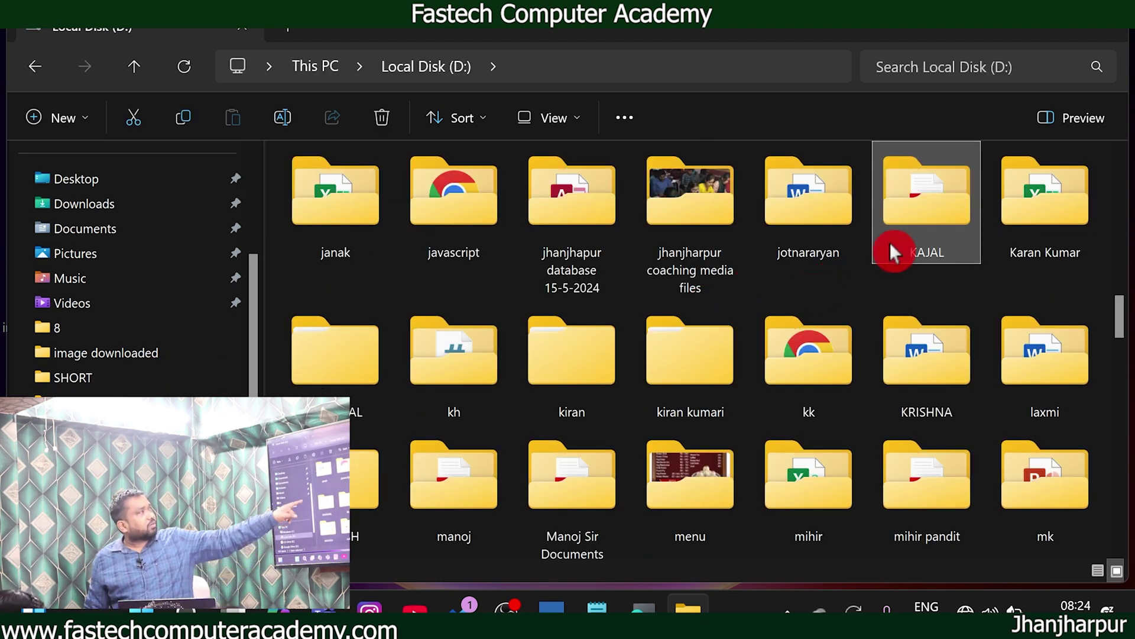
{"action": "double_click", "coordinate": [902, 229]}
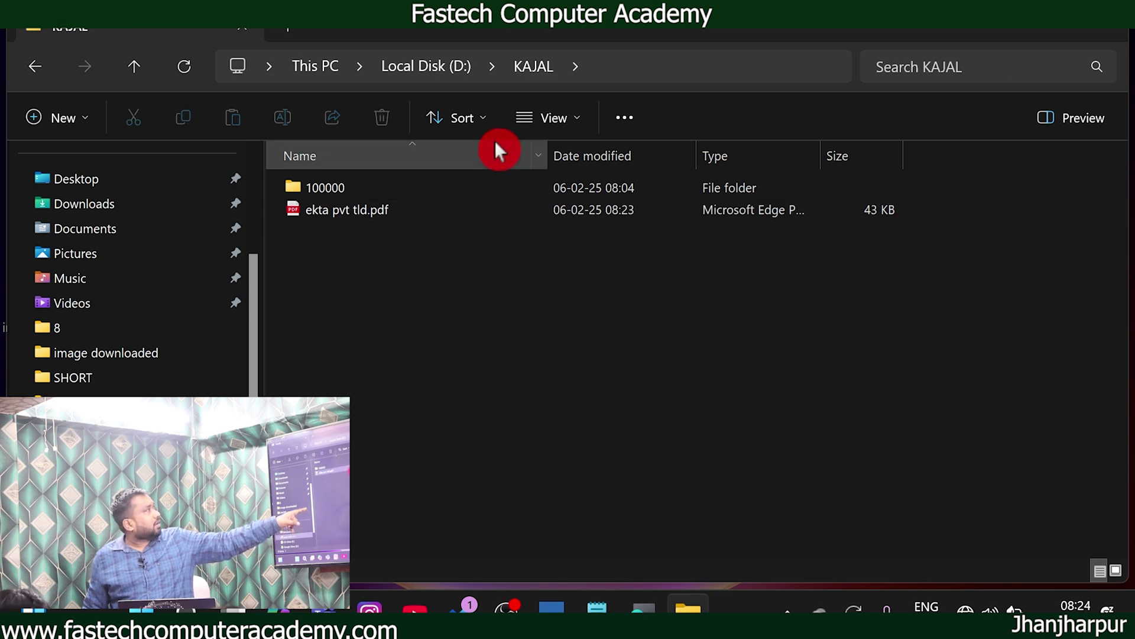
Show the export folder's contents as large icons, check the 100000 folder, and open "ekta pvt tld.pdf"
{"action": "left_click", "coordinate": [561, 117]}
{"action": "left_click", "coordinate": [583, 208]}
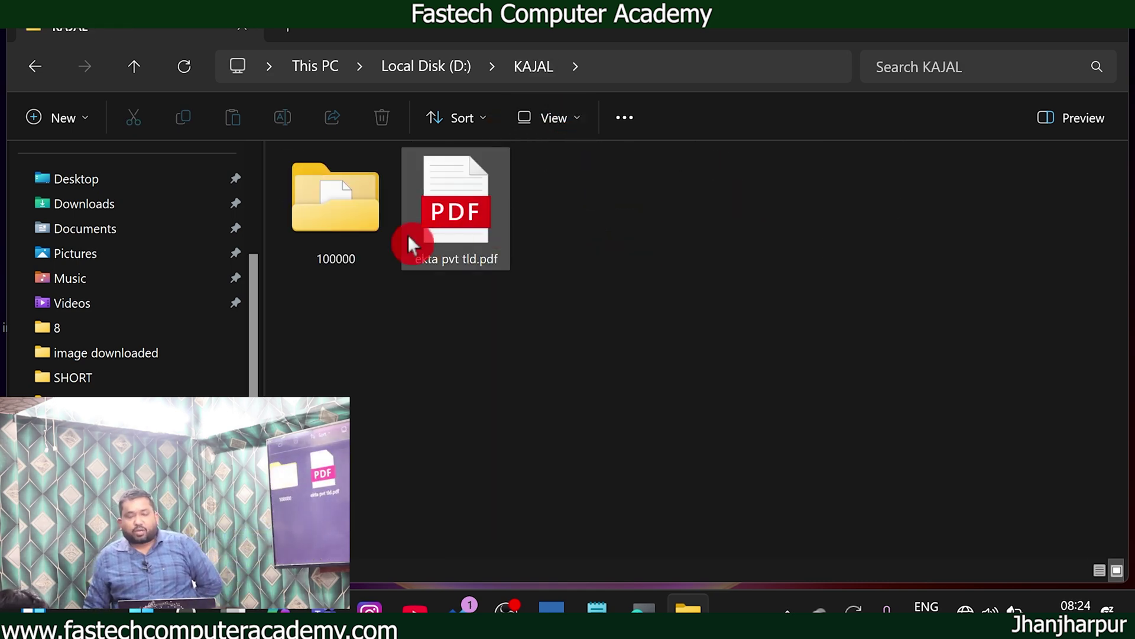
{"action": "left_click", "coordinate": [314, 227]}
{"action": "mouse_move", "coordinate": [305, 228]}
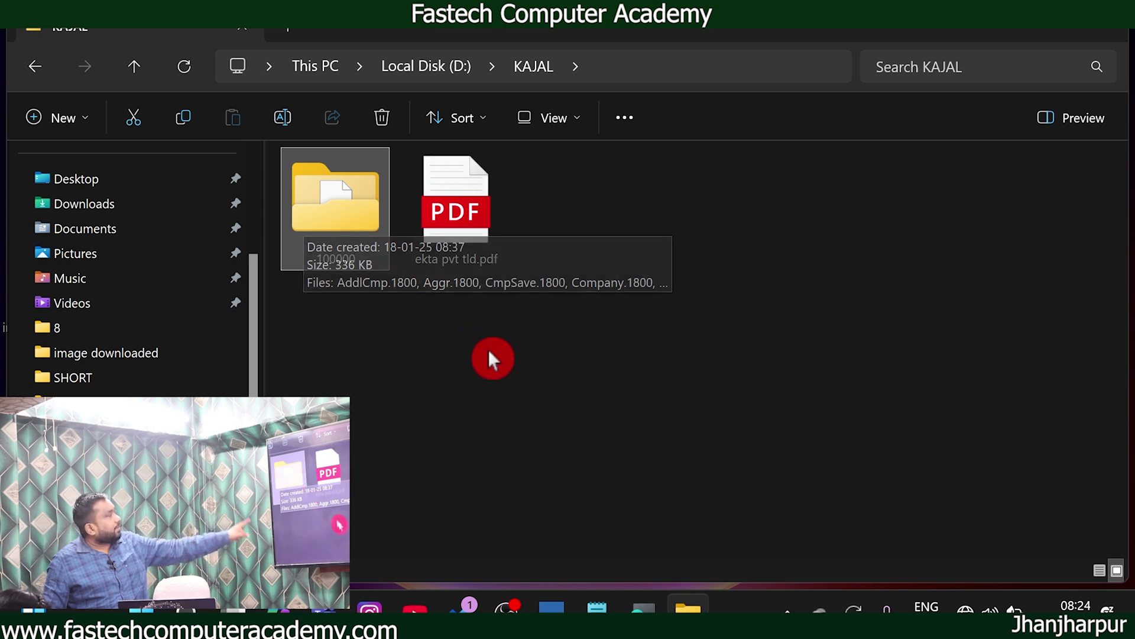
{"action": "double_click", "coordinate": [479, 236]}
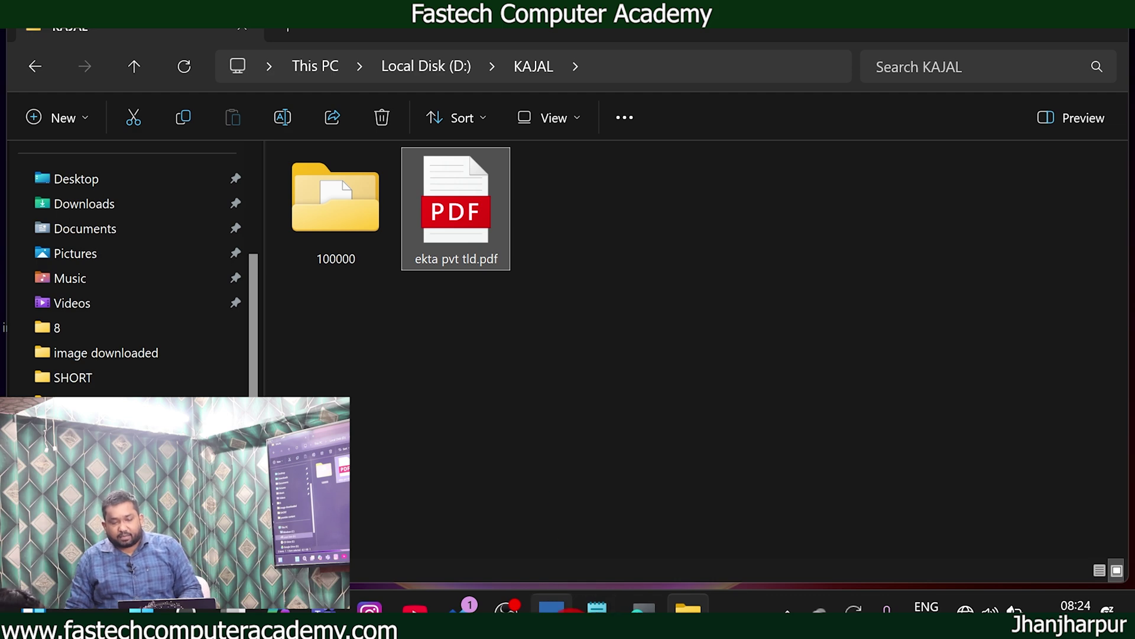
Switch back to TallyPrime, quit the Ekta Pvt Ltd purchase voucher, and return to the Gateway of Tally
{"action": "left_click", "coordinate": [551, 607]}
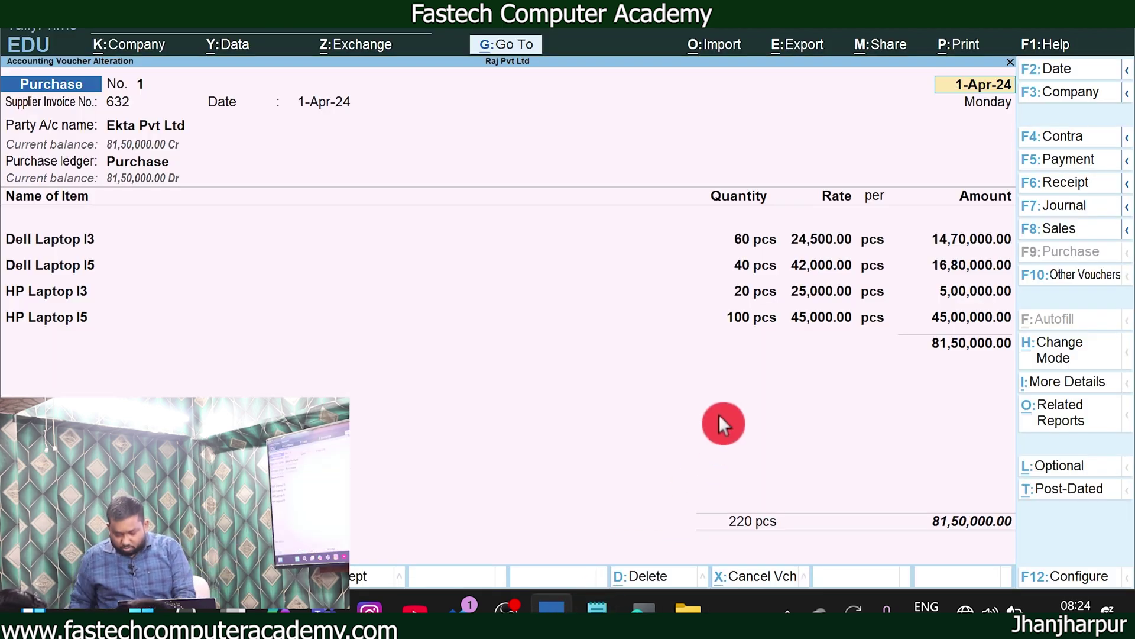
{"action": "key", "text": "Escape"}
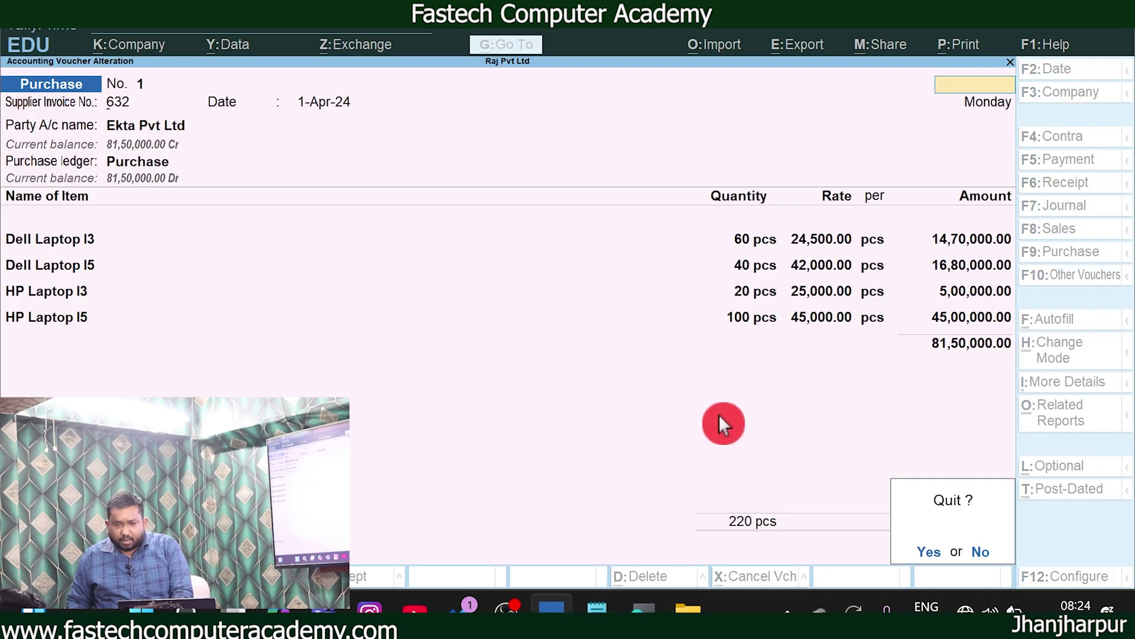
{"action": "key", "text": "y"}
{"action": "key", "text": "Escape"}
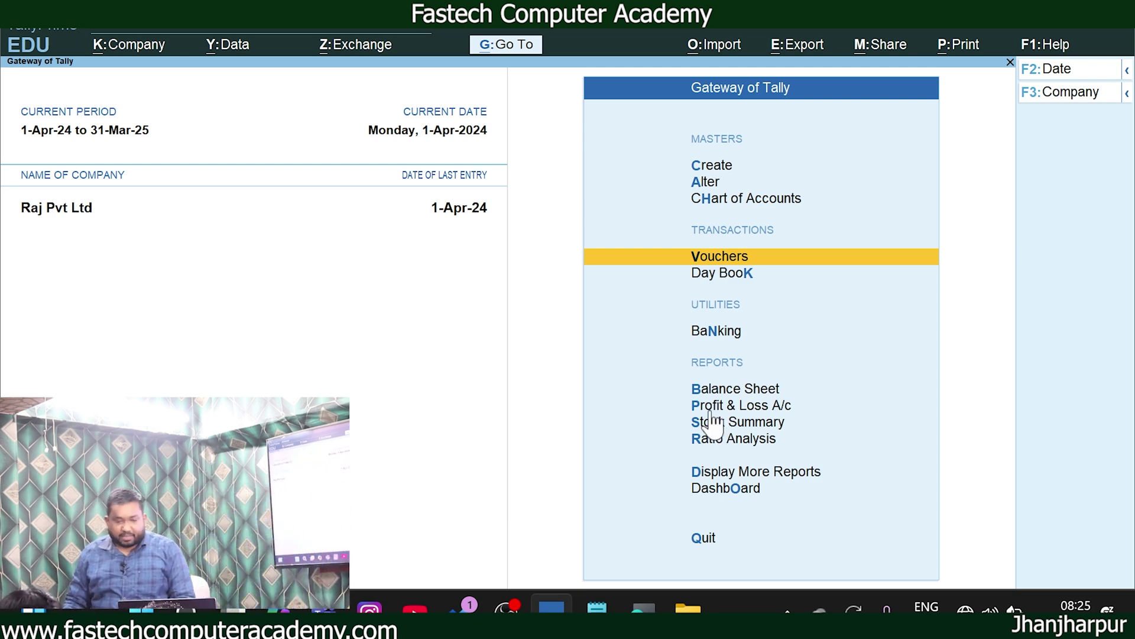
Switch to Notepad and, in an empty note, list "trading account", "profit and loss account" and "balance sheet" on separate lines
{"action": "left_click", "coordinate": [597, 607]}
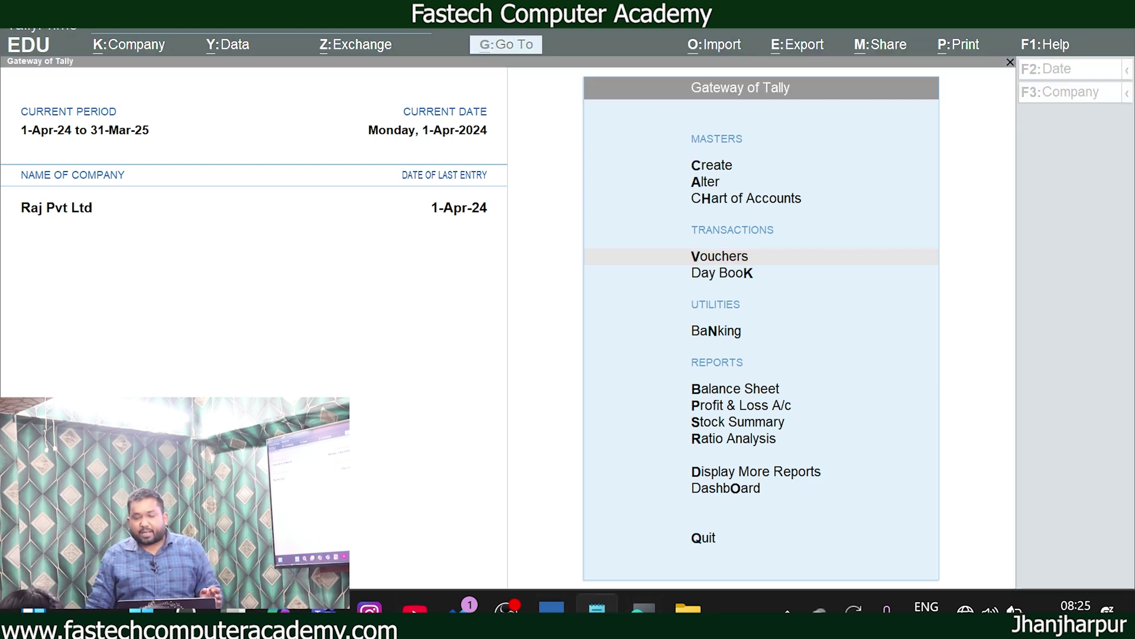
{"action": "left_click", "coordinate": [938, 19]}
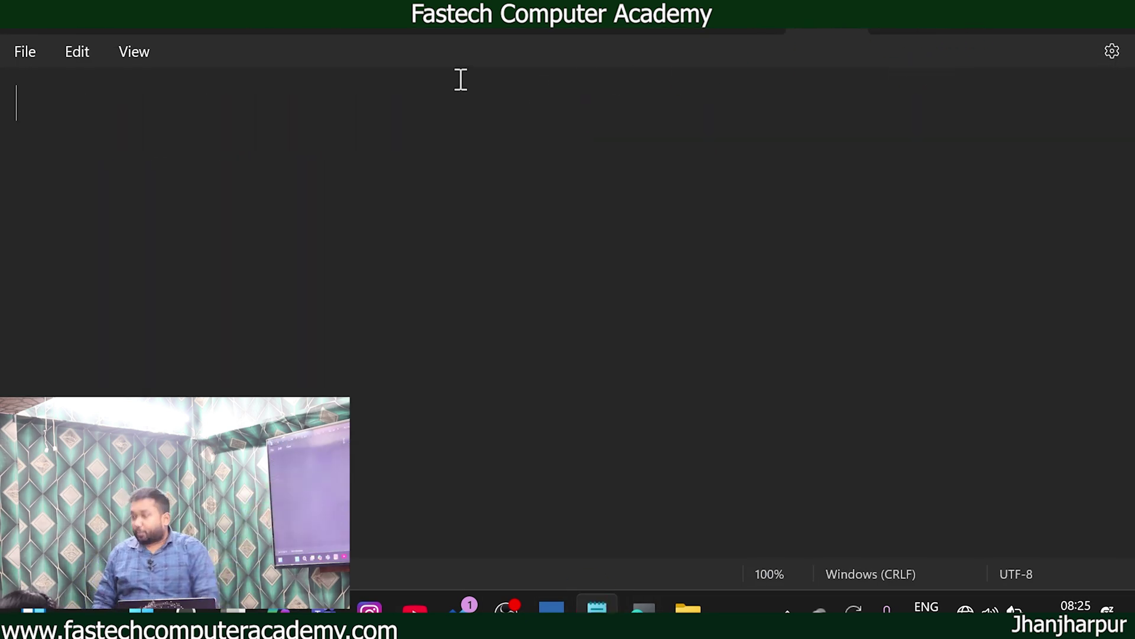
{"action": "type", "text": "trading acc"}
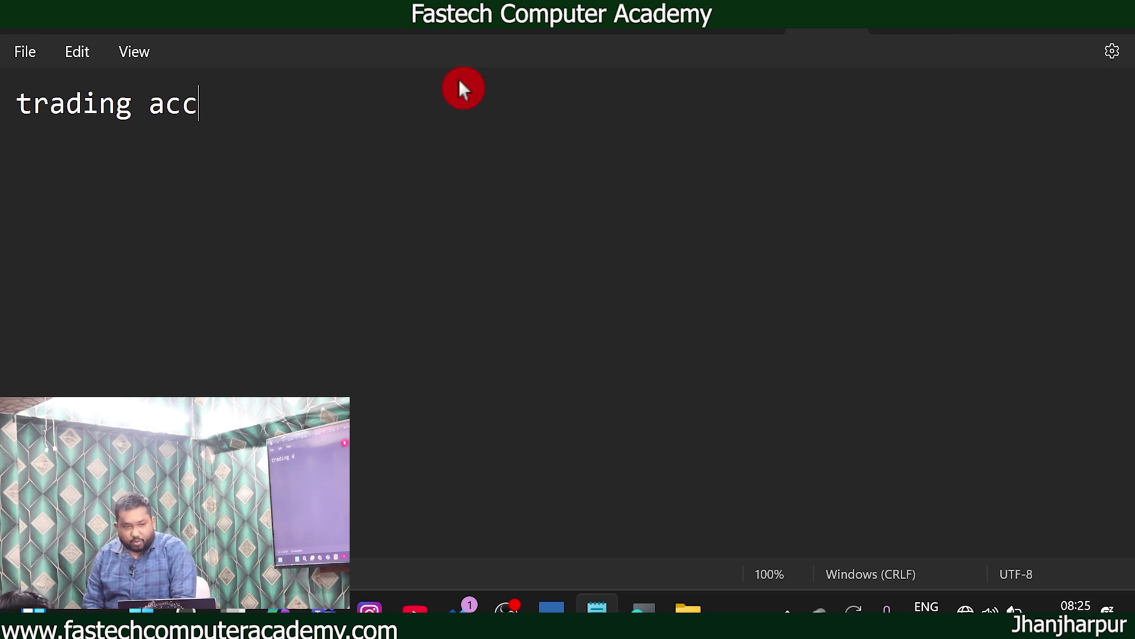
{"action": "type", "text": "ount profit a"}
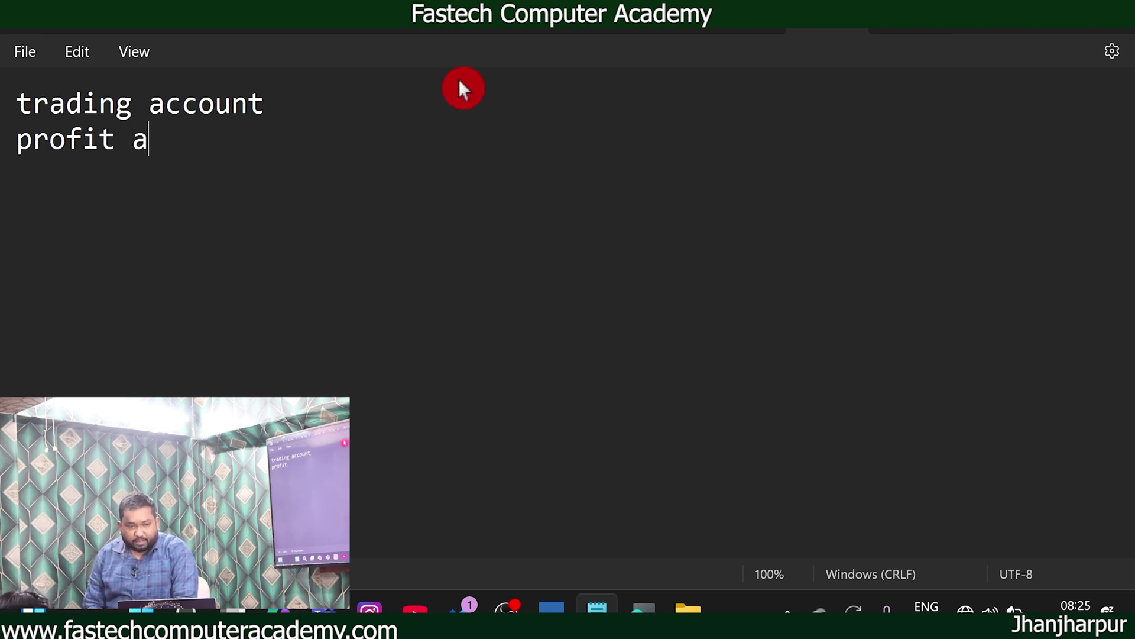
{"action": "type", "text": "nd loss account"}
{"action": "key", "text": "Return"}
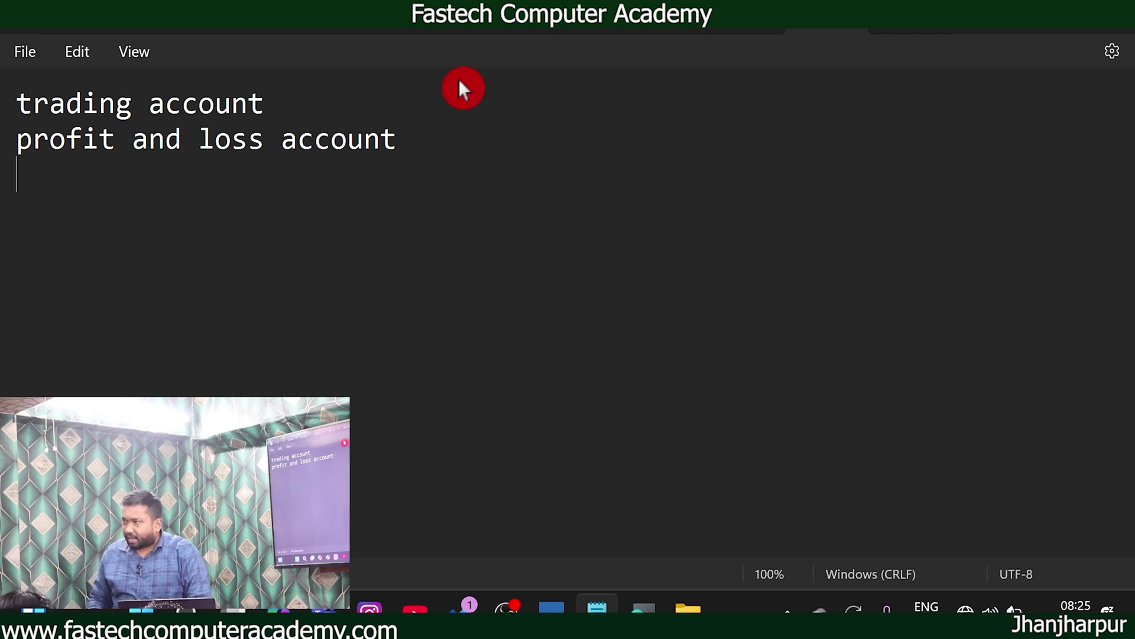
{"action": "type", "text": "balance sheet"}
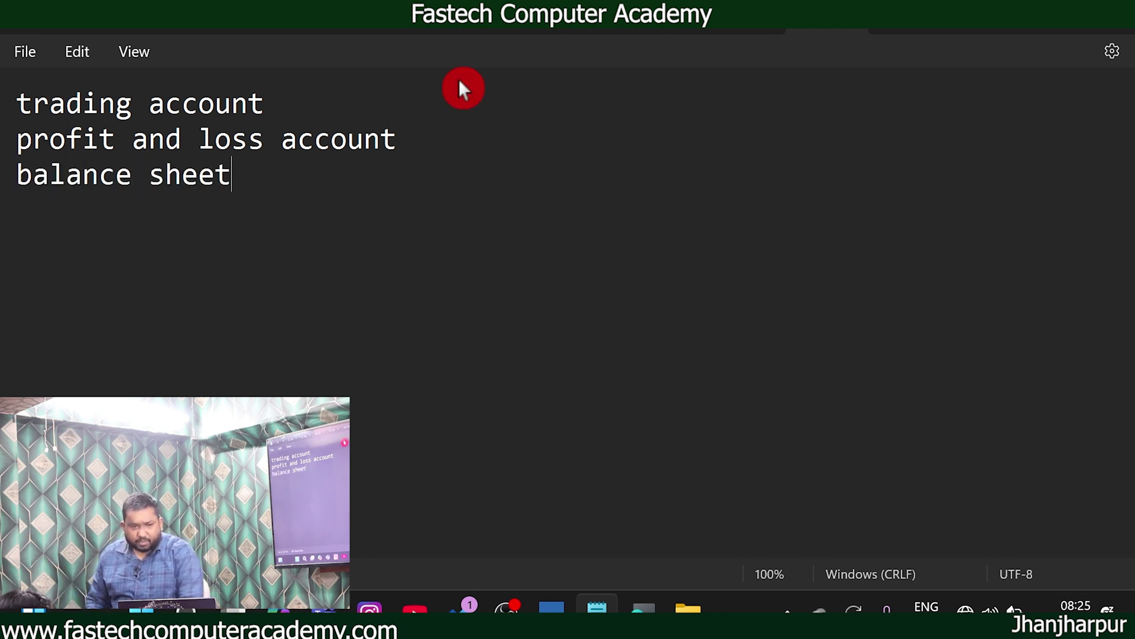
{"action": "key", "text": "Return"}
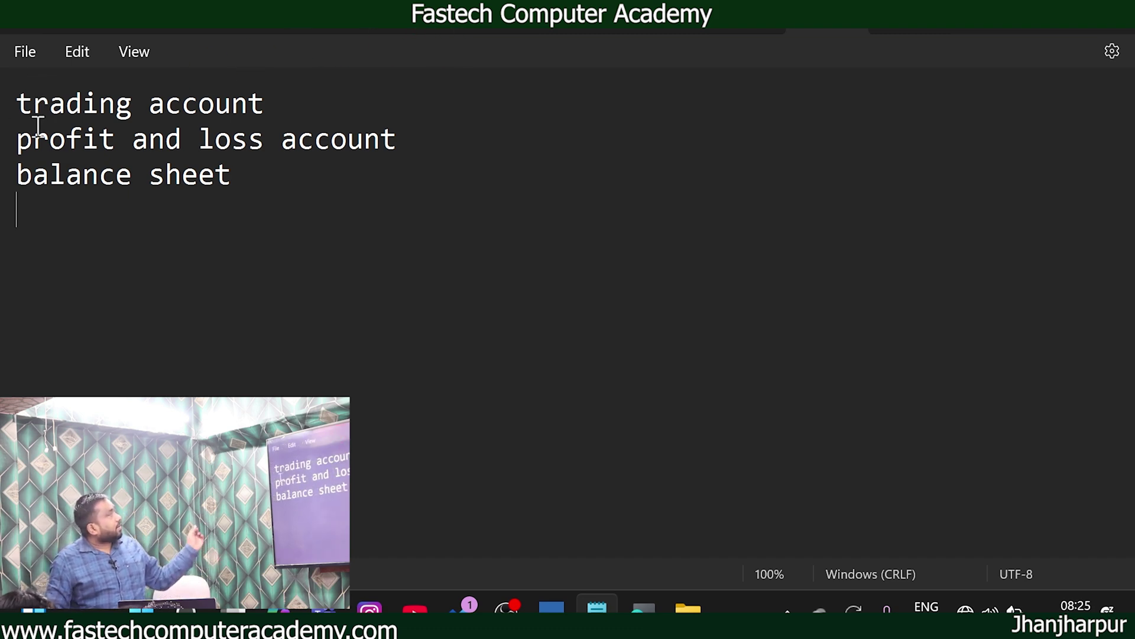
{"action": "left_click", "coordinate": [34, 145]}
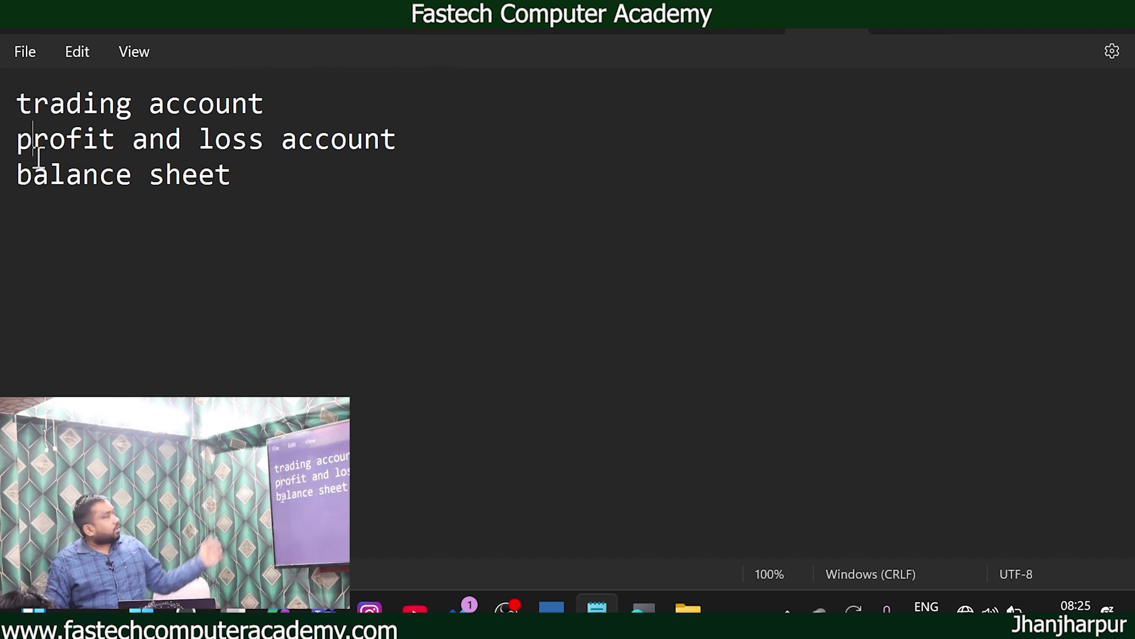
{"action": "left_click_drag", "start_coordinate": [35, 106], "coordinate": [265, 105]}
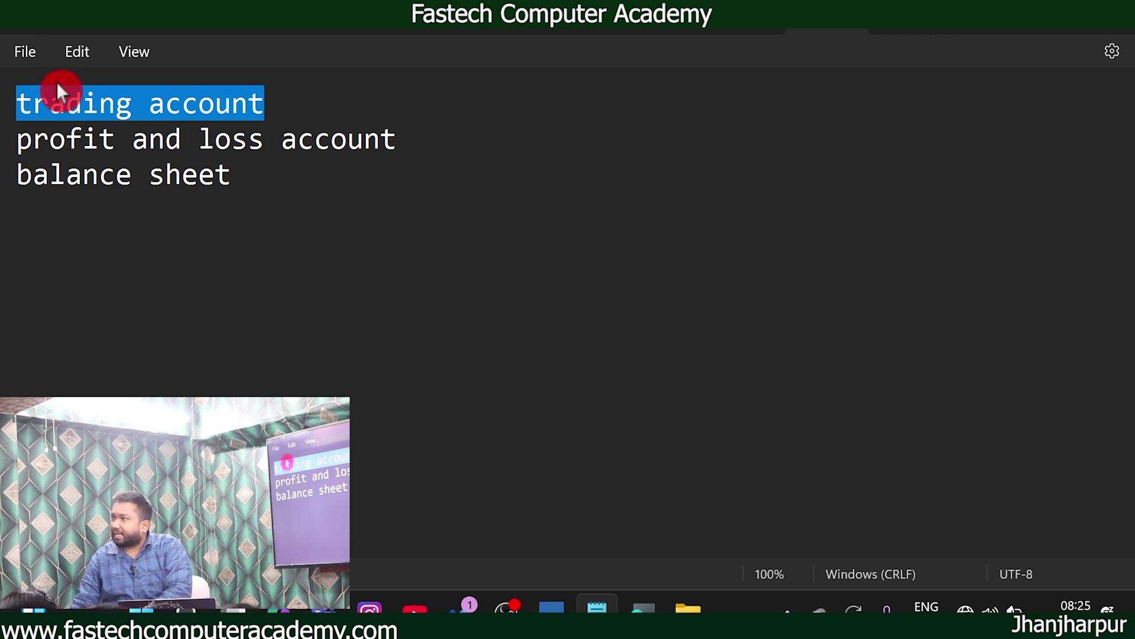
{"action": "double_click", "coordinate": [80, 178]}
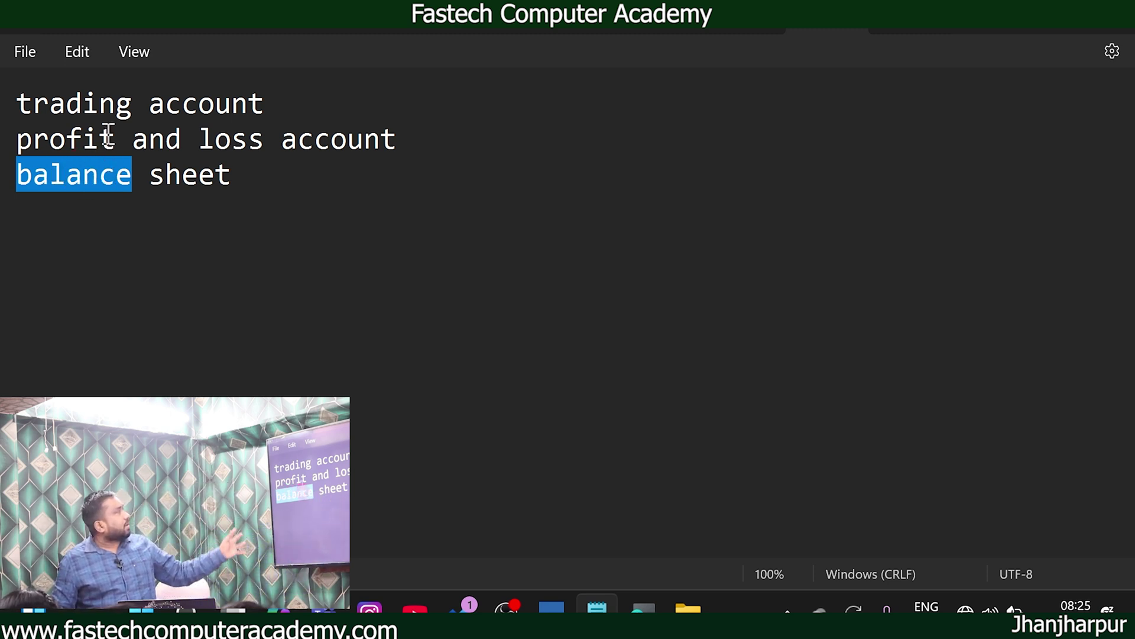
{"action": "left_click", "coordinate": [282, 104]}
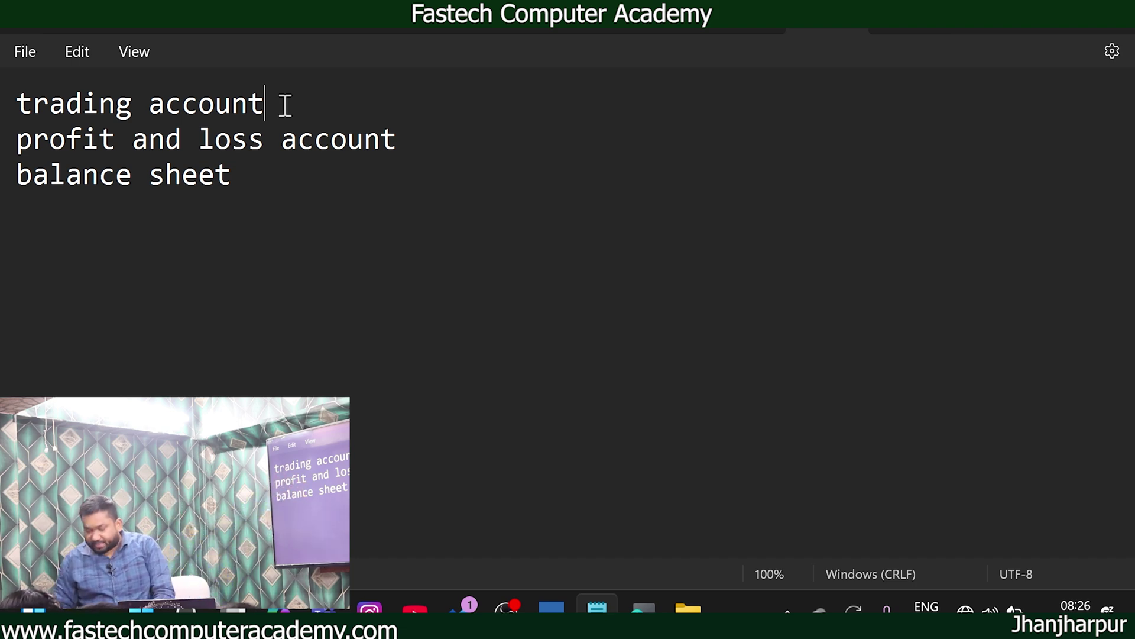
Switch to TallyPrime, examine Raj Pvt Ltd's Profit & Loss A/c including its closing stock, and close the report
{"action": "key", "text": "alt+Tab"}
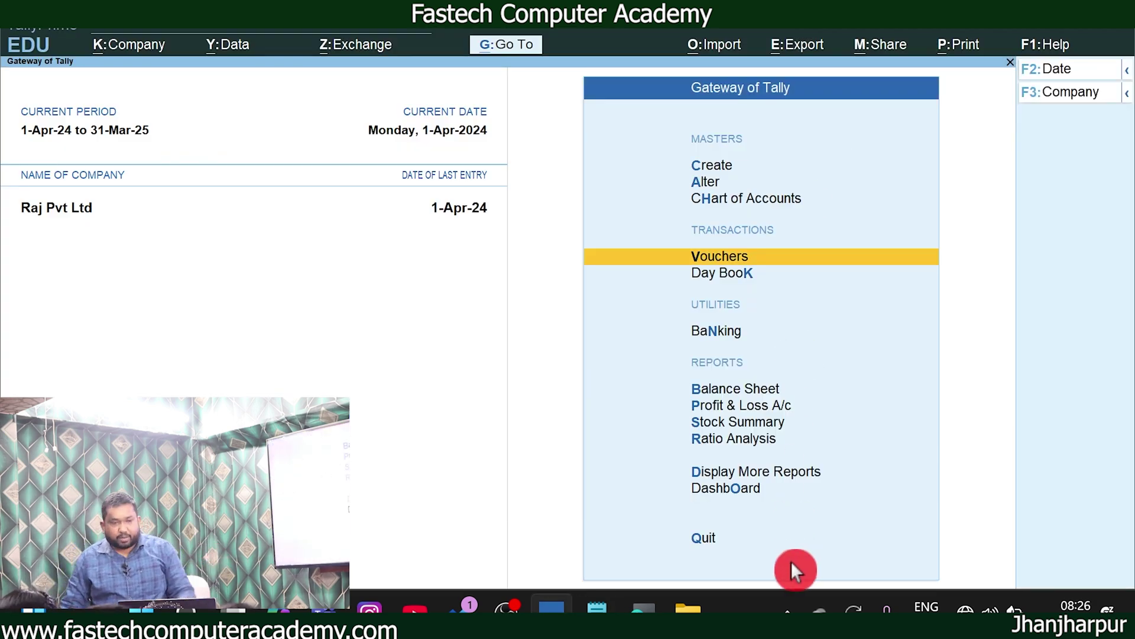
{"action": "left_click", "coordinate": [750, 408]}
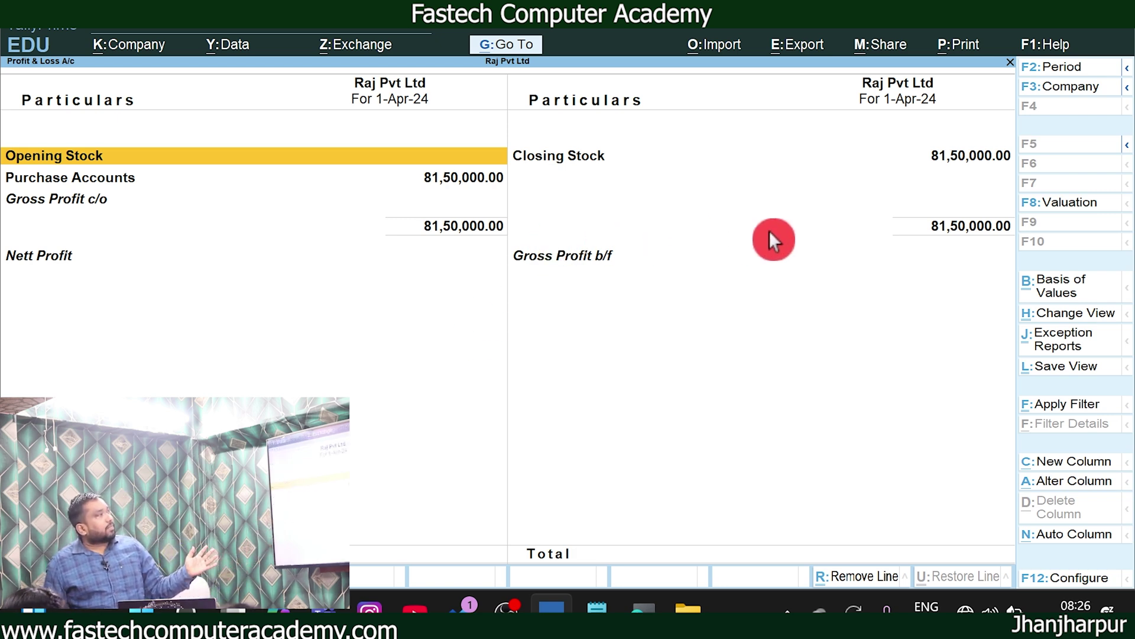
{"action": "left_click", "coordinate": [595, 171]}
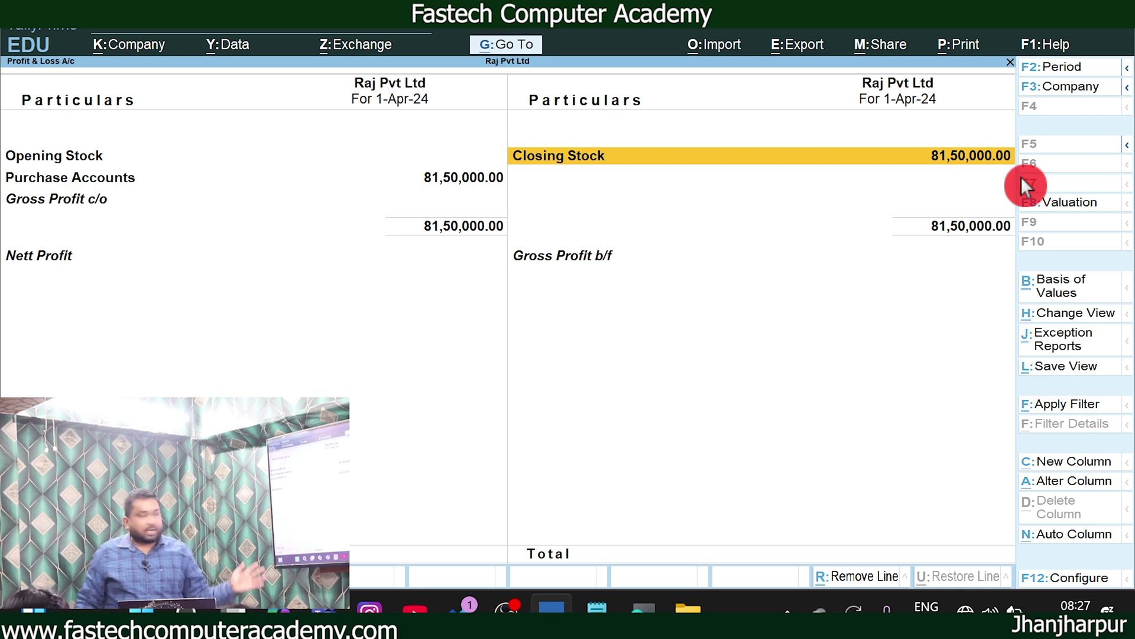
{"action": "key", "text": "Escape"}
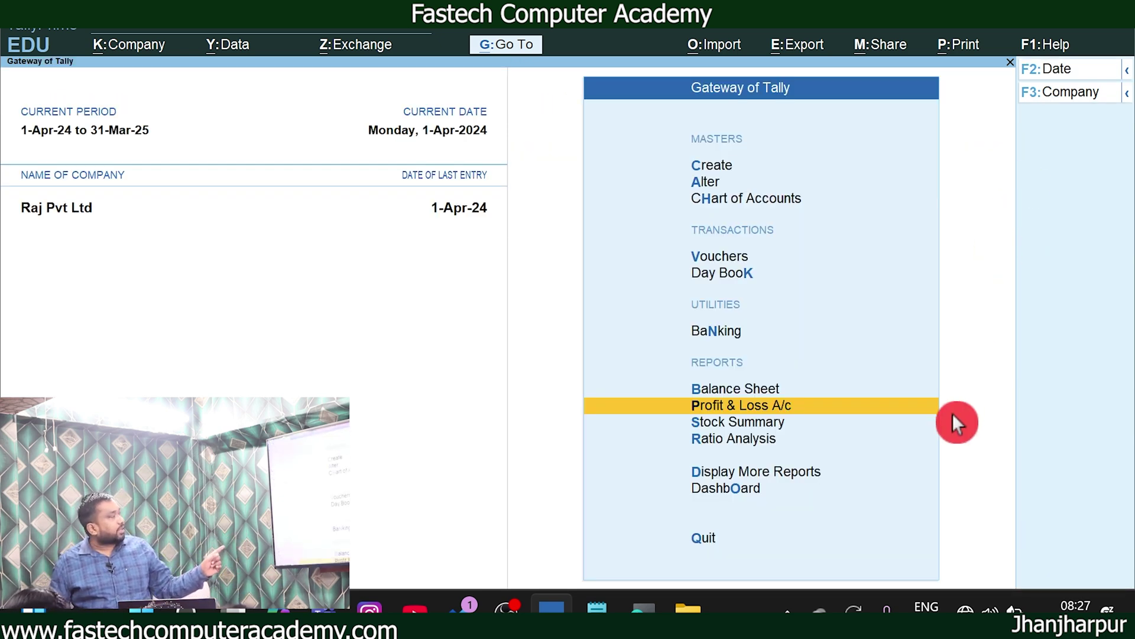
Open the Balance Sheet in detailed view and examine the Sundry Creditors line under Current Liabilities
{"action": "left_click", "coordinate": [773, 388]}
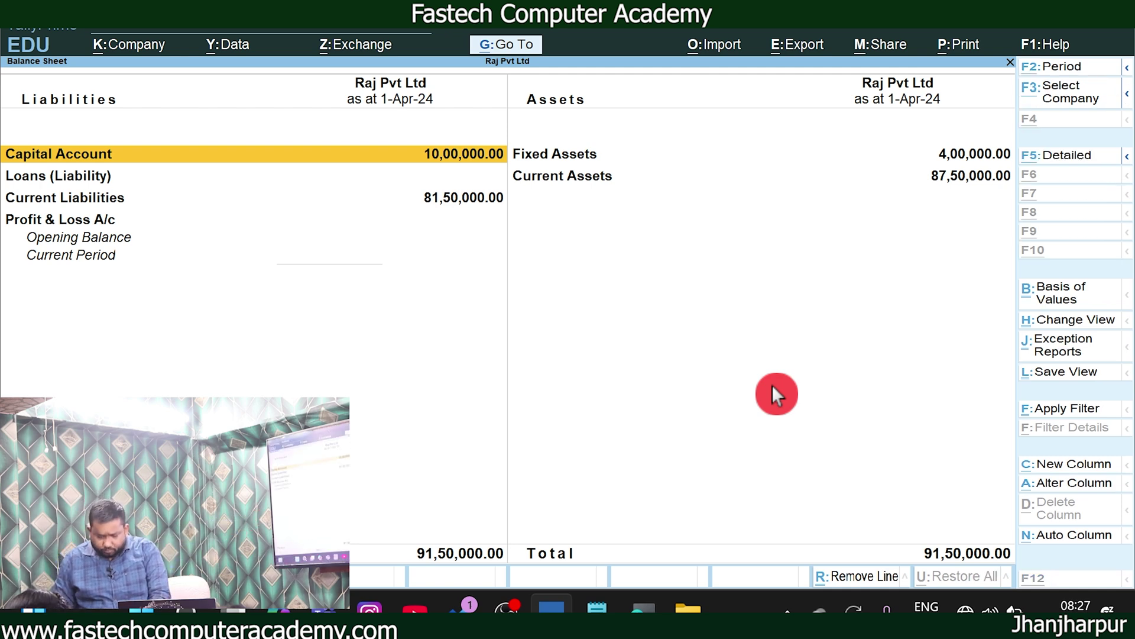
{"action": "key", "text": "alt+F5"}
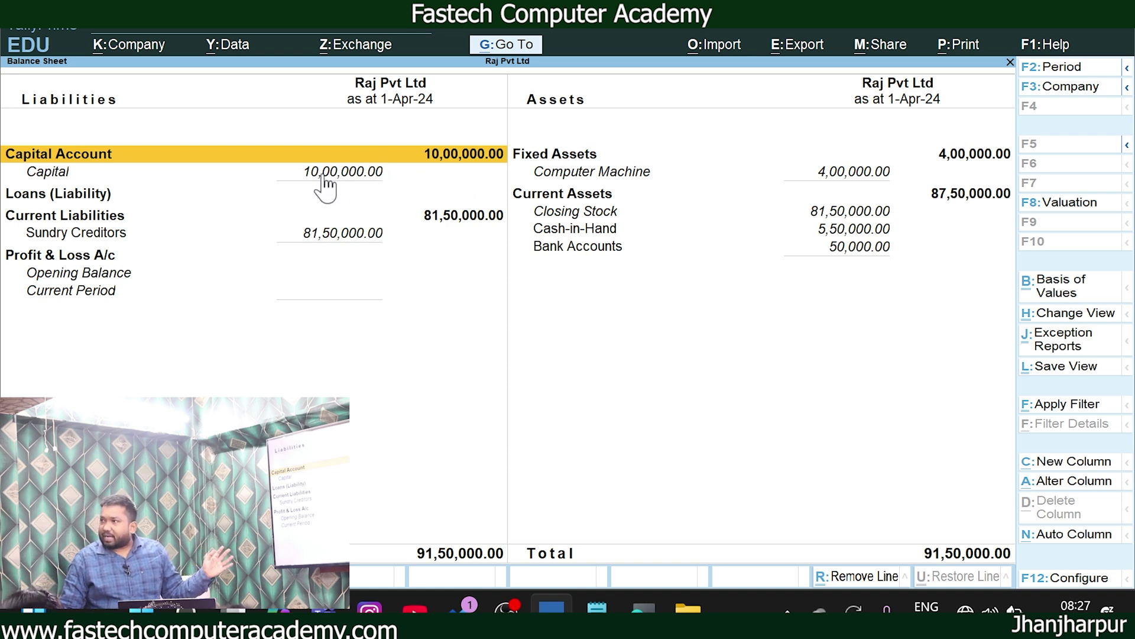
{"action": "left_click", "coordinate": [91, 232]}
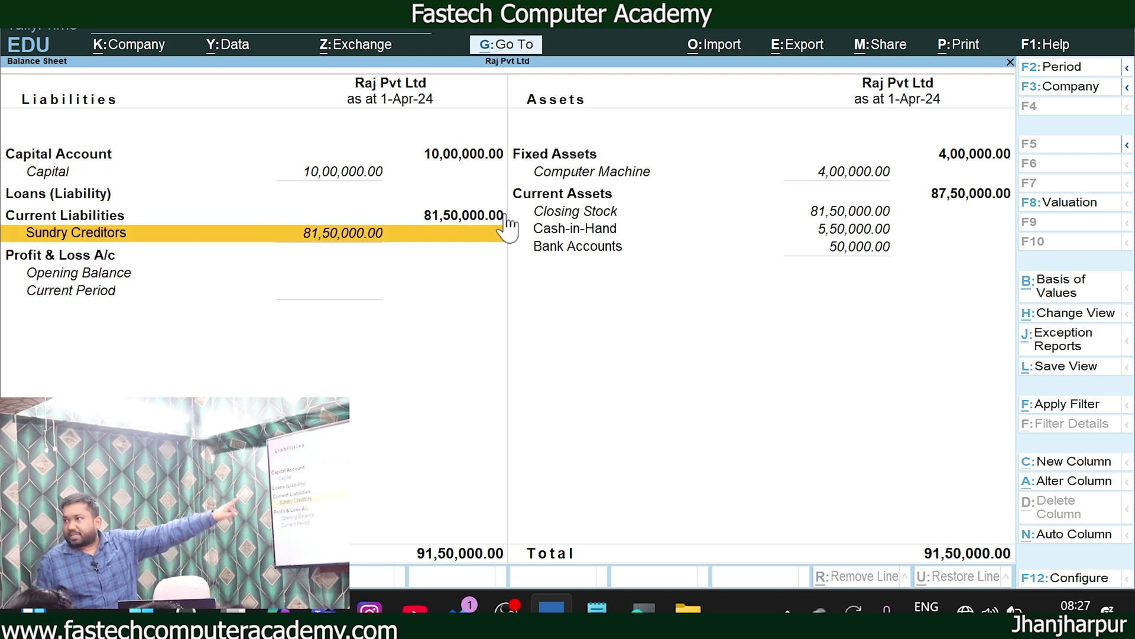
Drill down from Sundry Creditors through the Ekta Pvt Ltd ledger to its 1-Apr-24 purchase voucher
{"action": "left_click", "coordinate": [364, 239]}
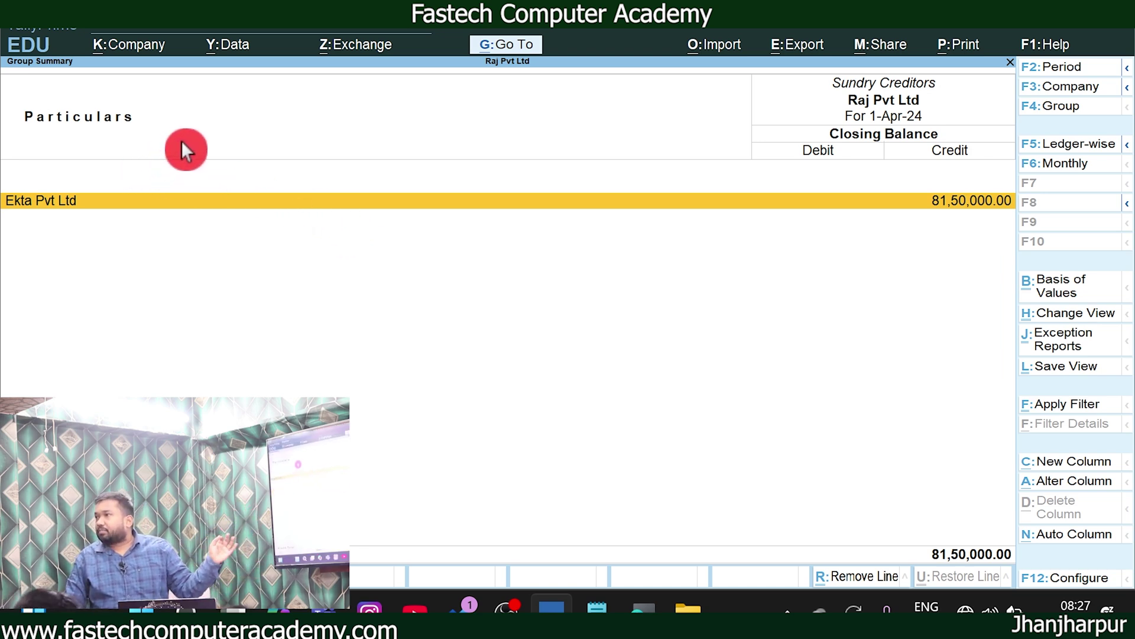
{"action": "key", "text": "Return"}
{"action": "left_click", "coordinate": [779, 226]}
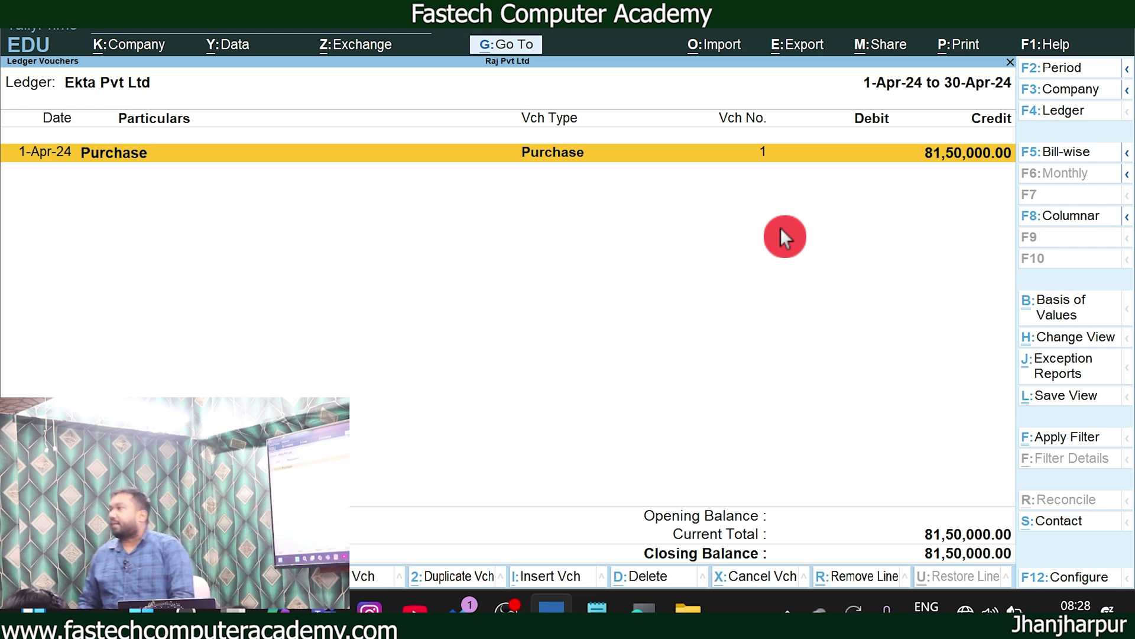
{"action": "double_click", "coordinate": [605, 164]}
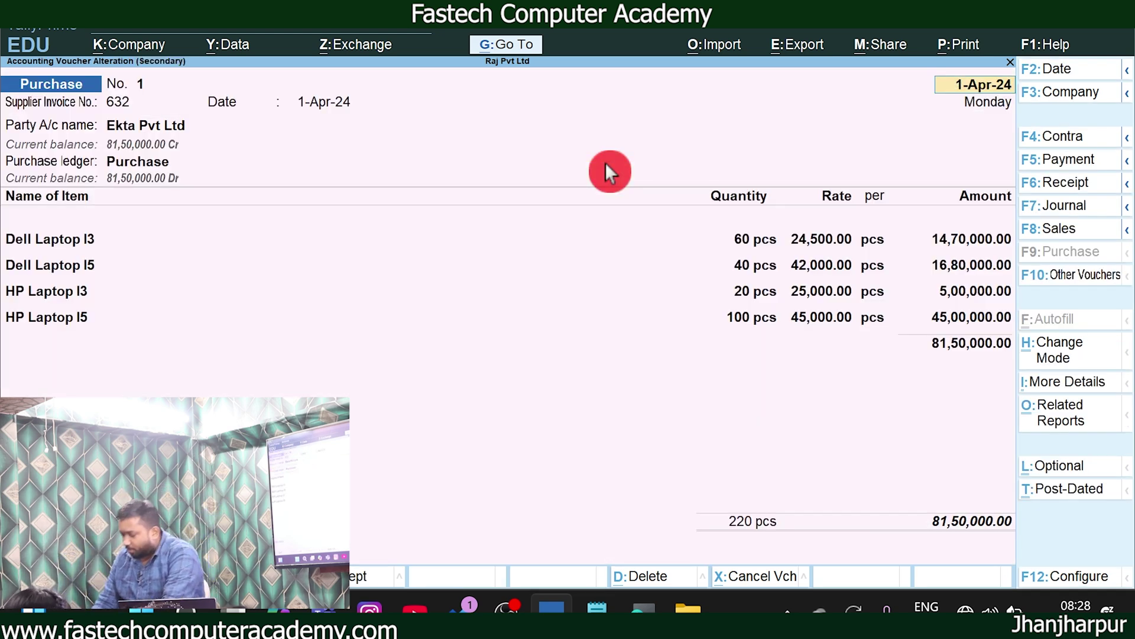
Quit the purchase voucher, back out to the detailed Balance Sheet, and examine the Current Assets group
{"action": "key", "text": "BackSpace"}
{"action": "key", "text": "Escape"}
{"action": "key", "text": "y"}
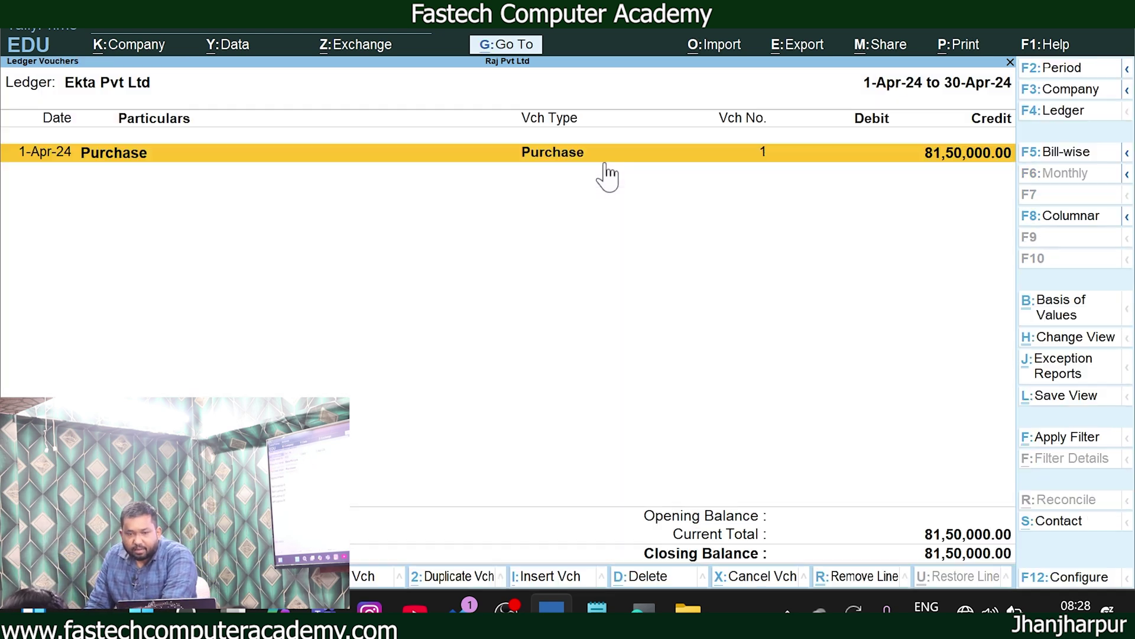
{"action": "key", "text": "Escape"}
{"action": "key", "text": "Escape"}
{"action": "key", "text": "Escape"}
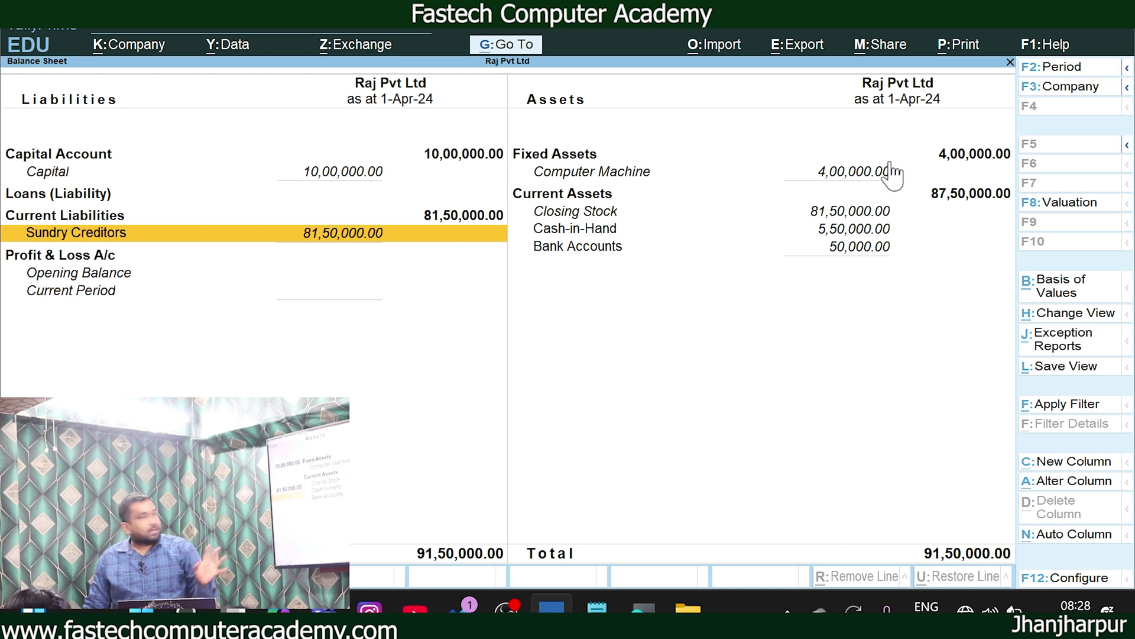
{"action": "left_click", "coordinate": [607, 202]}
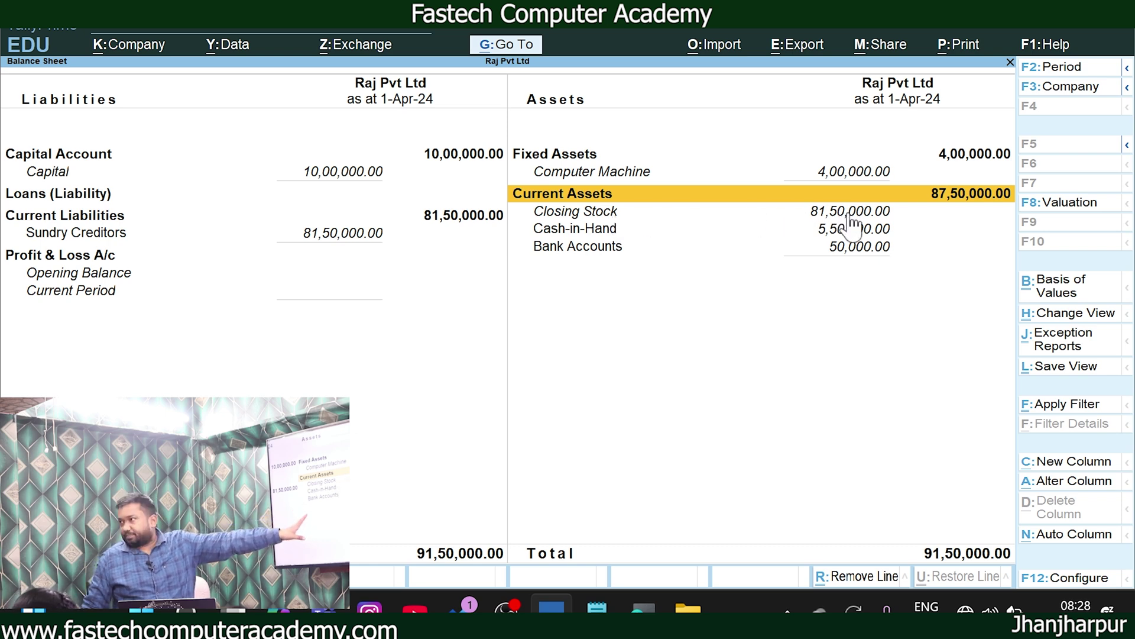
Drill down from Closing Stock through Electronics and Laptop, examine each laptop's quantity, rate and value, and return to the Gateway of Tally
{"action": "left_click", "coordinate": [908, 217]}
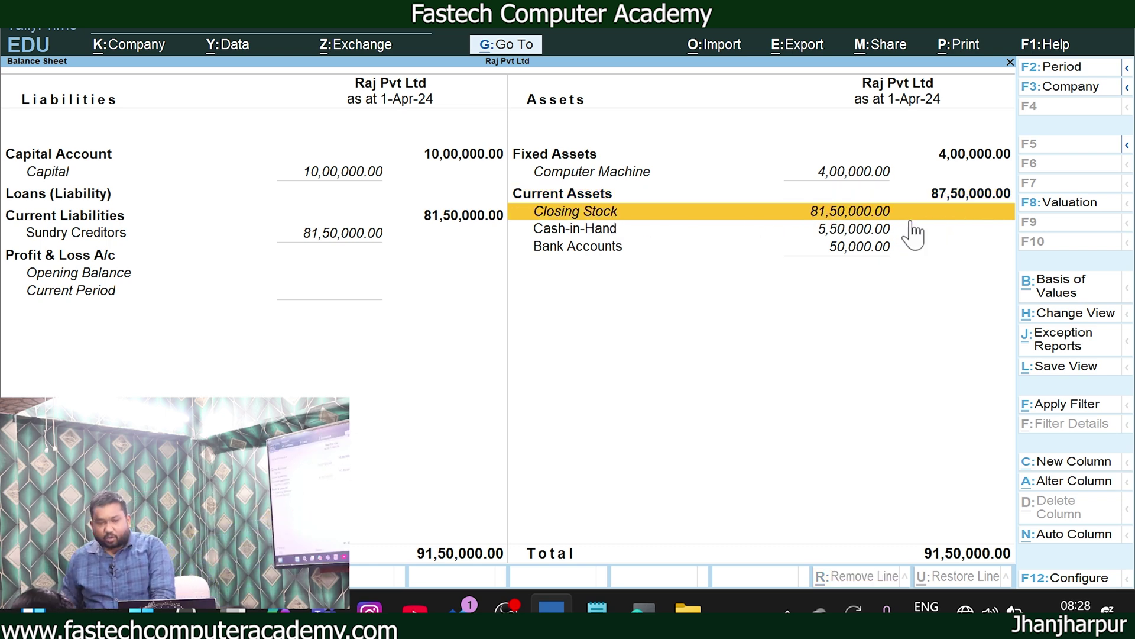
{"action": "left_click", "coordinate": [911, 219]}
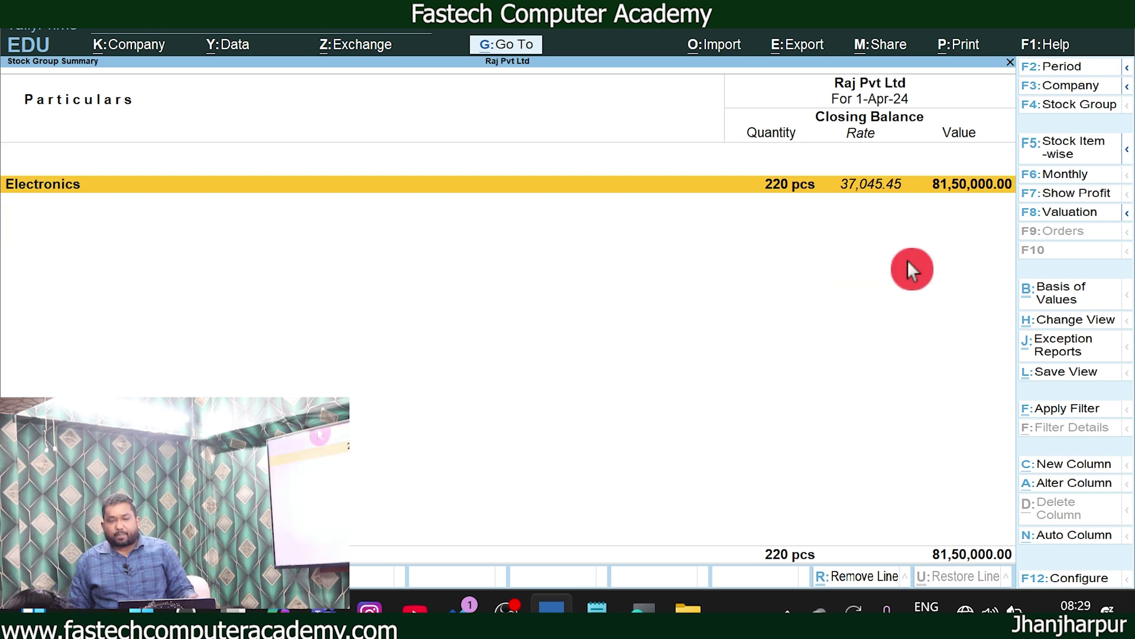
{"action": "key", "text": "Return"}
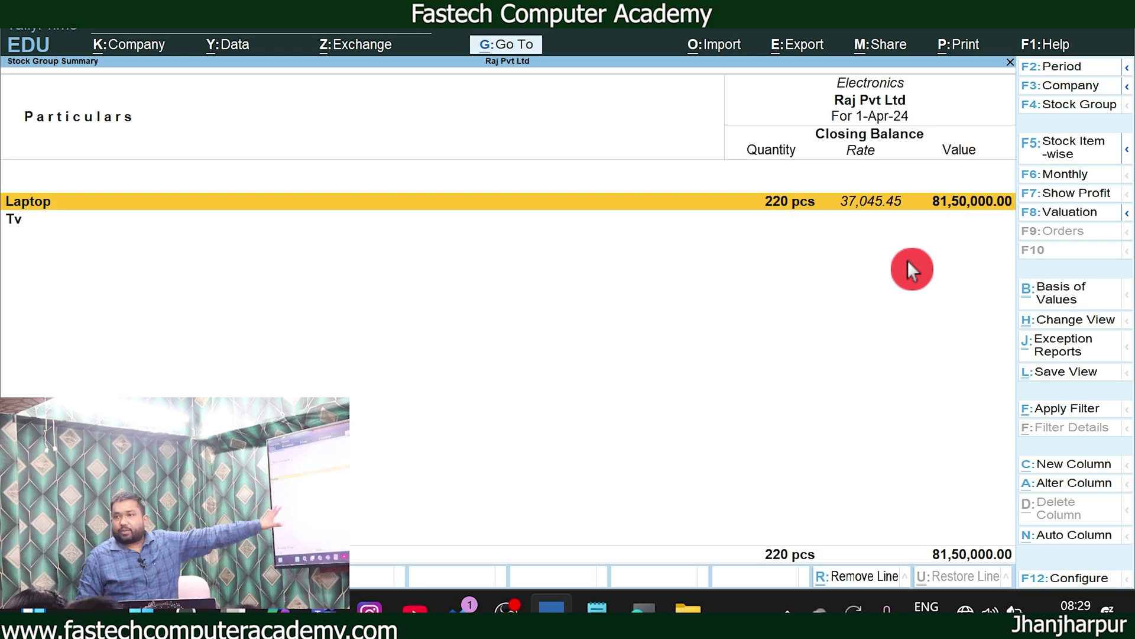
{"action": "key", "text": "Return"}
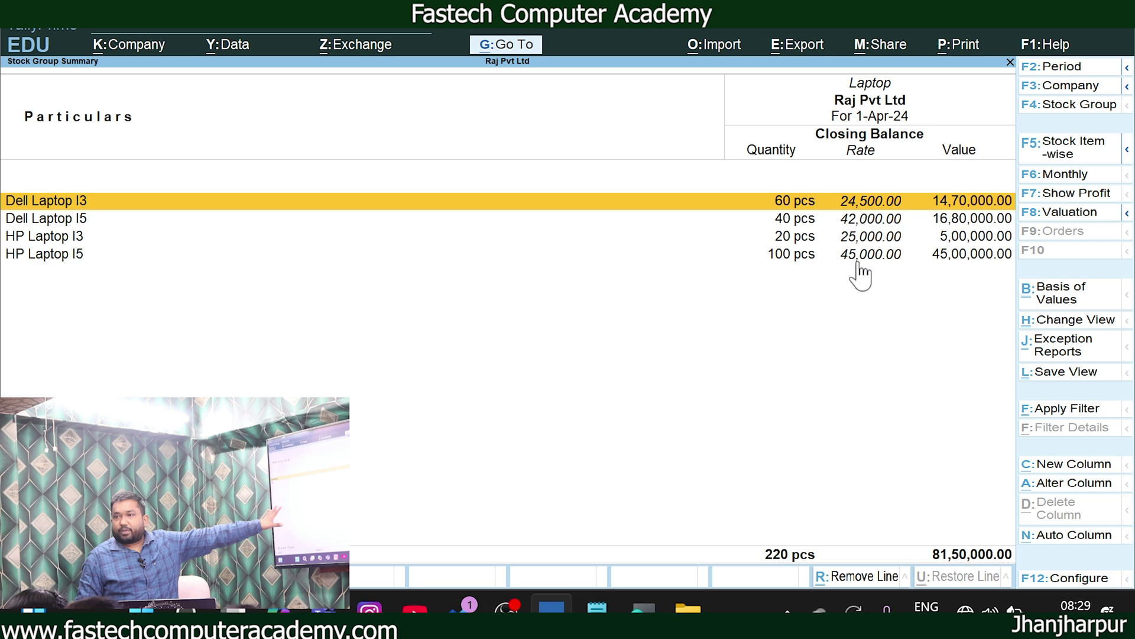
{"action": "left_click", "coordinate": [26, 304]}
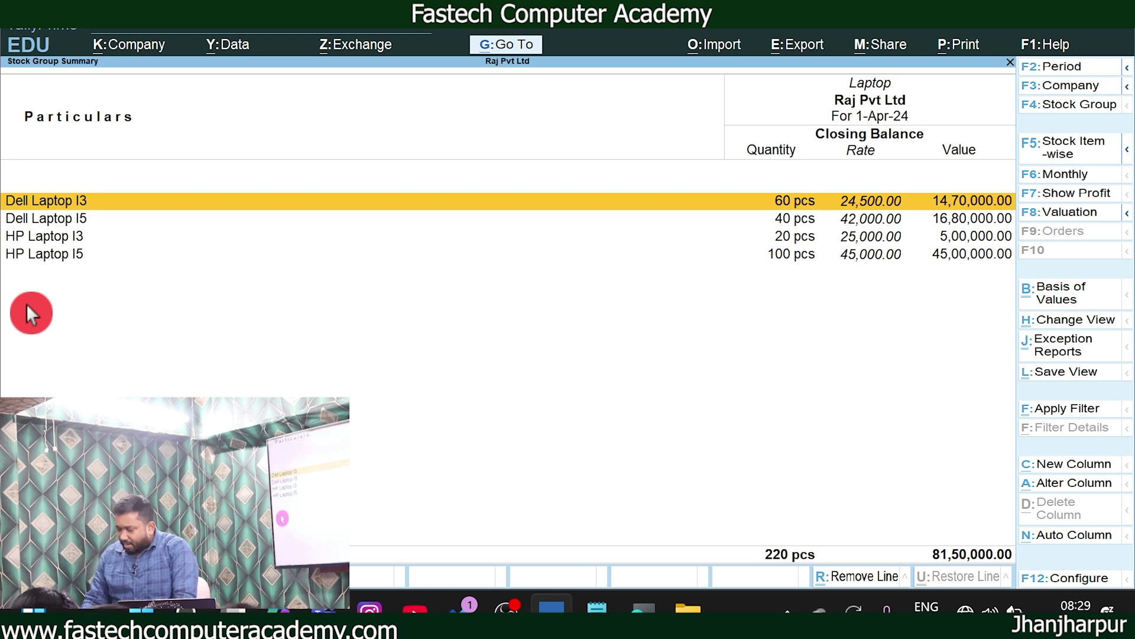
{"action": "key", "text": "Escape"}
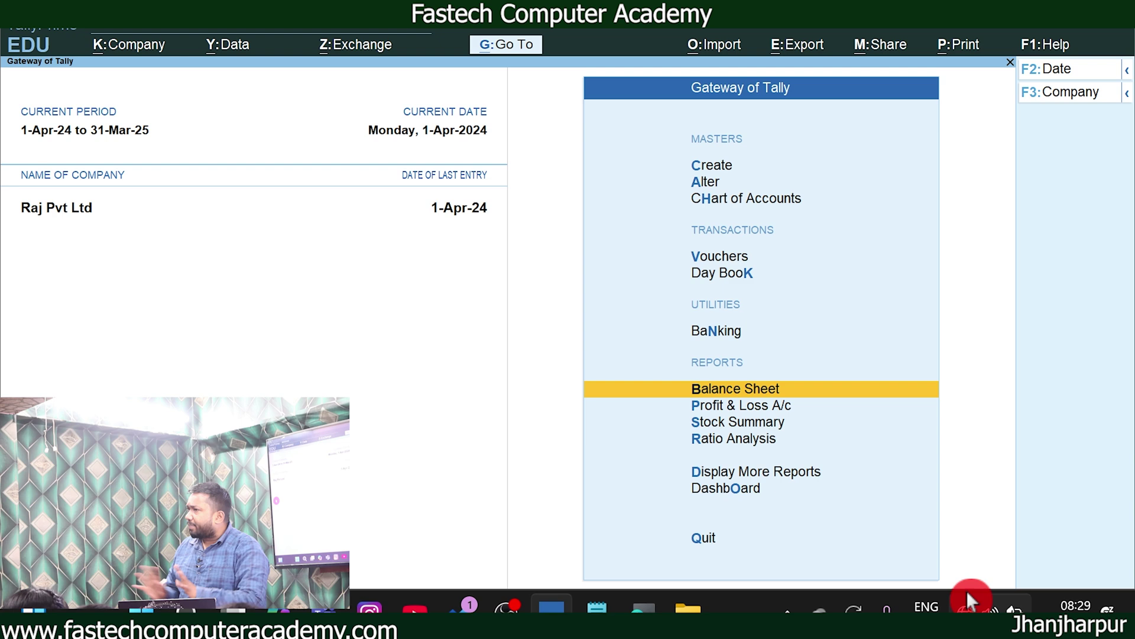
Open the Stock Category Summary for Laptop I5 from the inventory books and examine its items
{"action": "key", "text": "d"}
{"action": "key", "text": "i"}
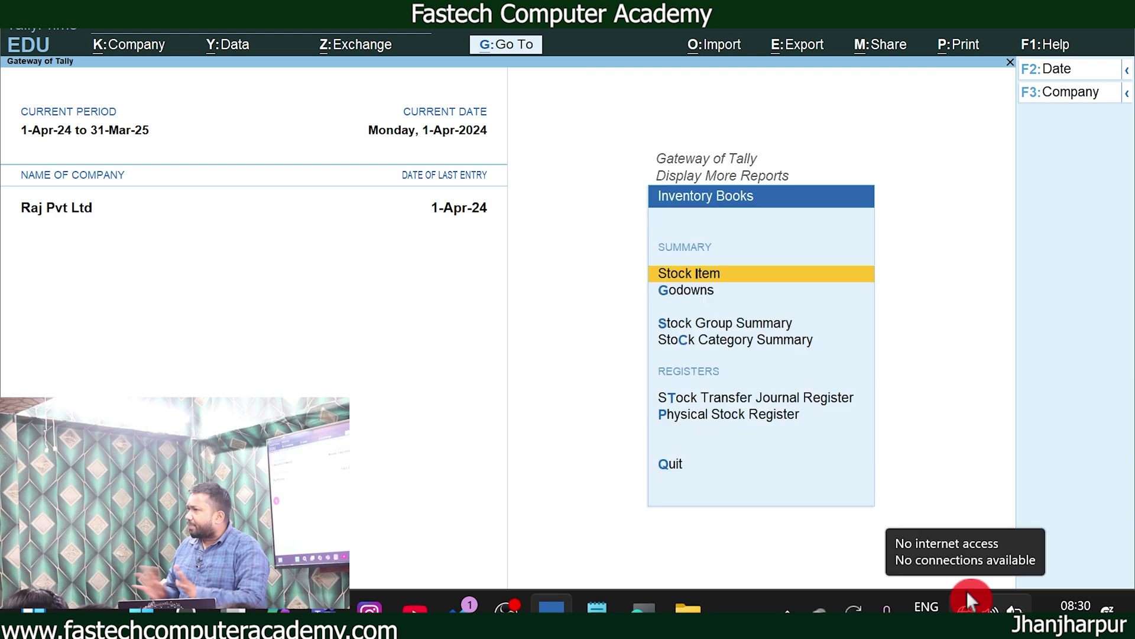
{"action": "key", "text": "Down"}
{"action": "key", "text": "Down"}
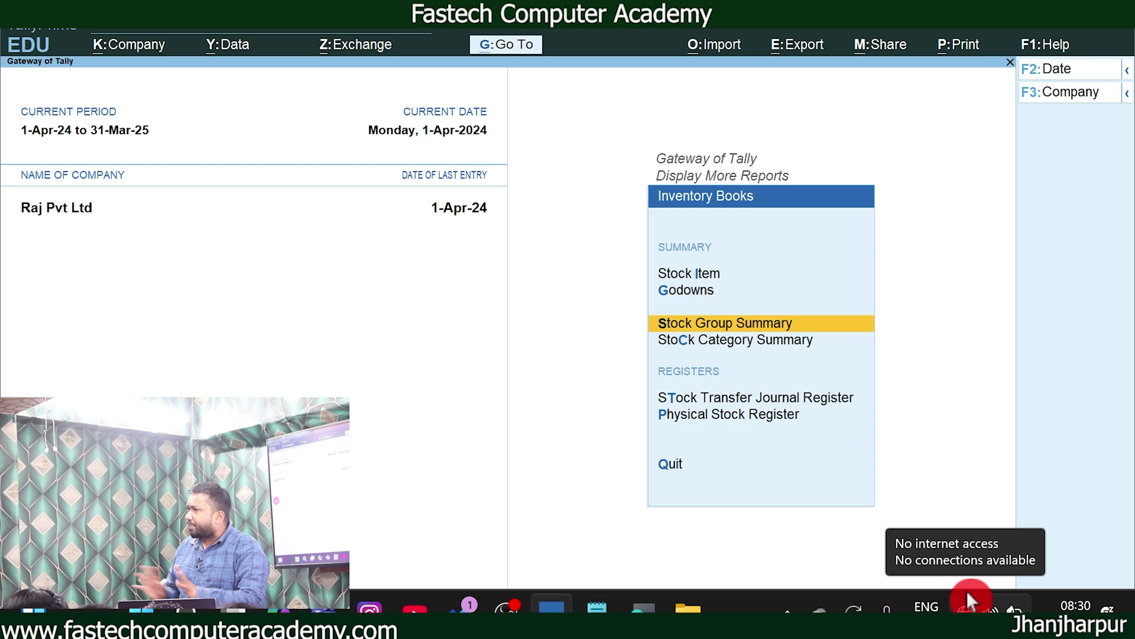
{"action": "key", "text": "c"}
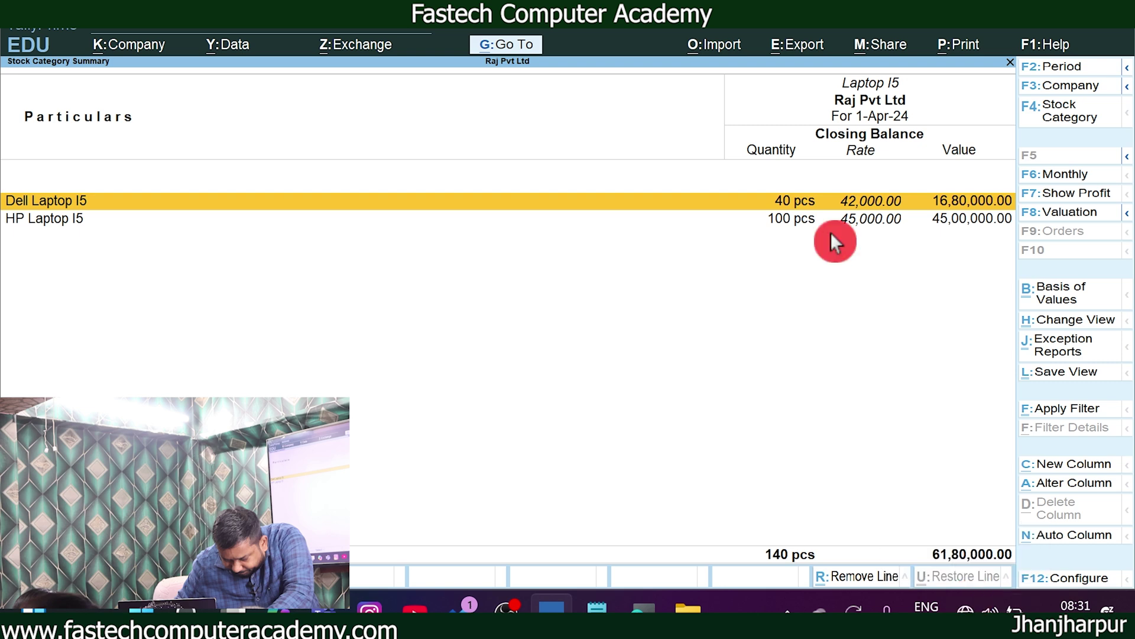
View the Stock Category Summary for Laptop I3 and back out to the Gateway of Tally
{"action": "key", "text": "Escape"}
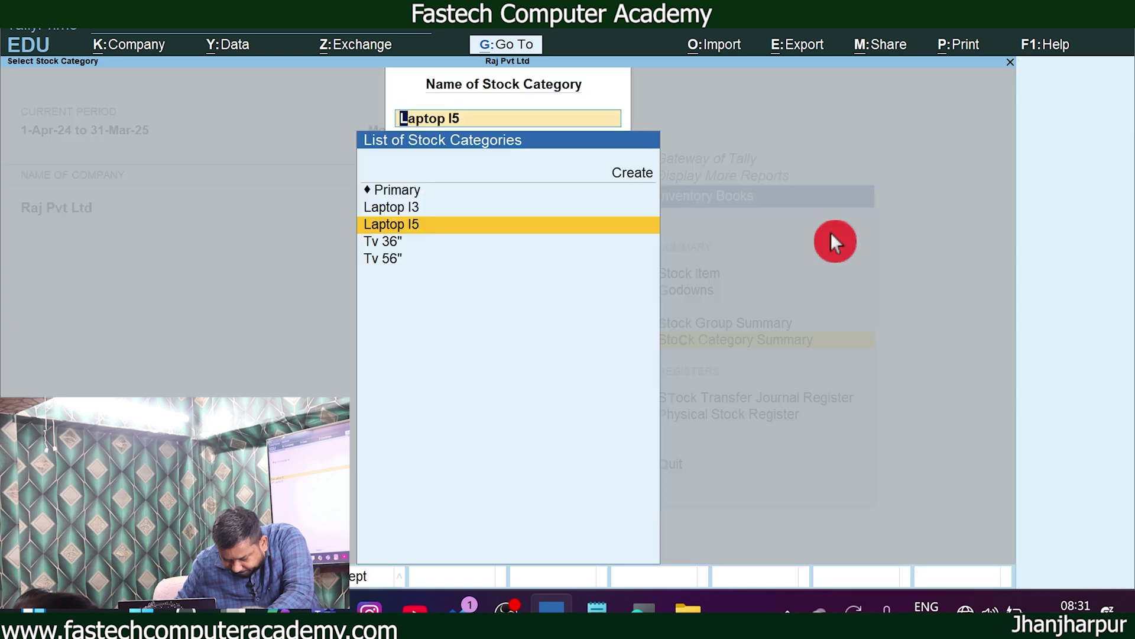
{"action": "key", "text": "Up"}
{"action": "key", "text": "Return"}
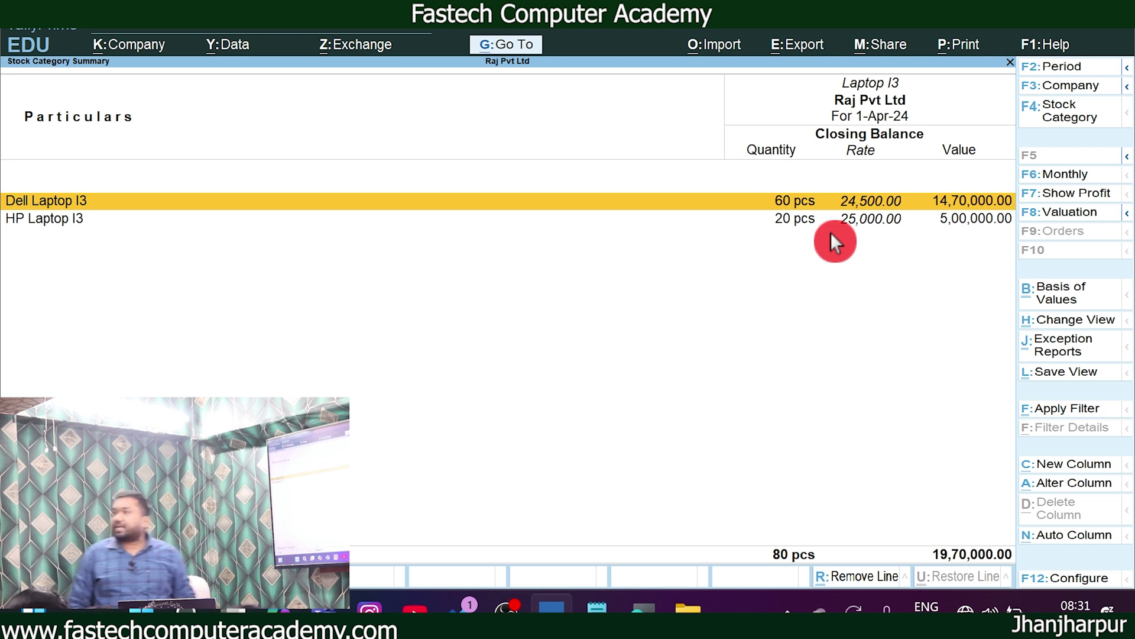
{"action": "key", "text": "Escape"}
{"action": "key", "text": "Escape"}
{"action": "key", "text": "Escape"}
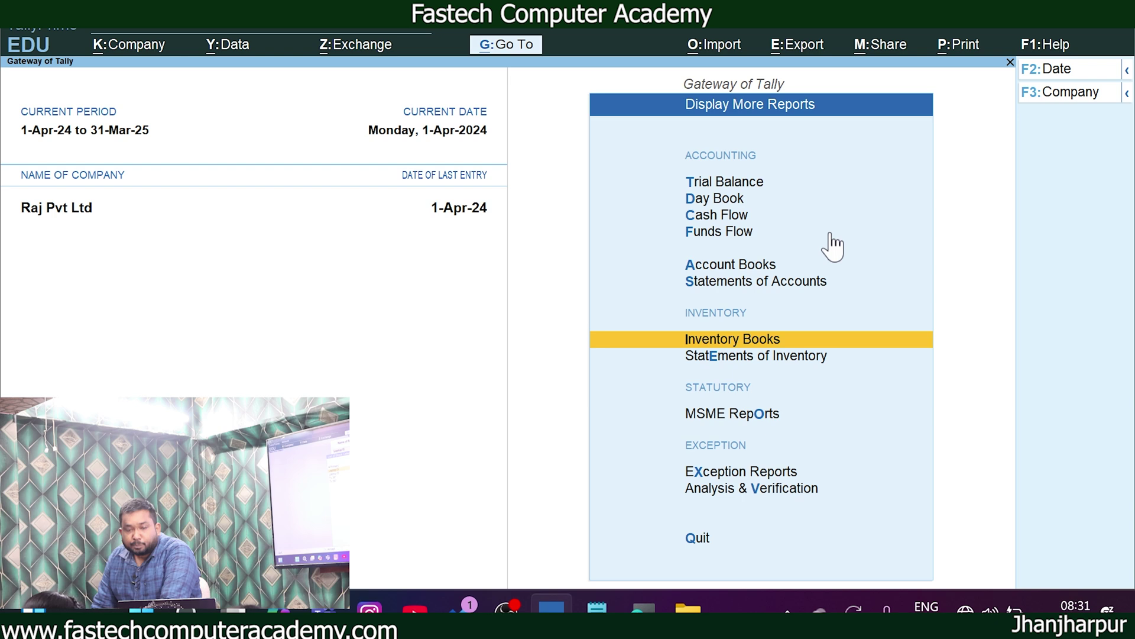
{"action": "key", "text": "Escape"}
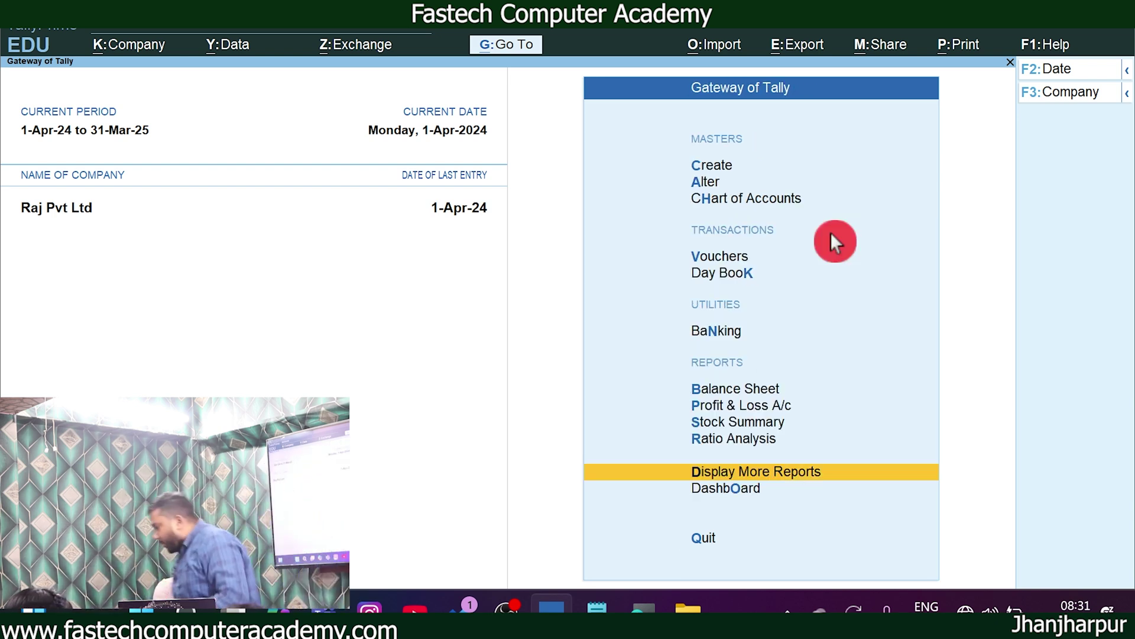
Reopen the Balance Sheet in detailed view and examine the liabilities and assets
{"action": "key", "text": "Up"}
{"action": "key", "text": "Up"}
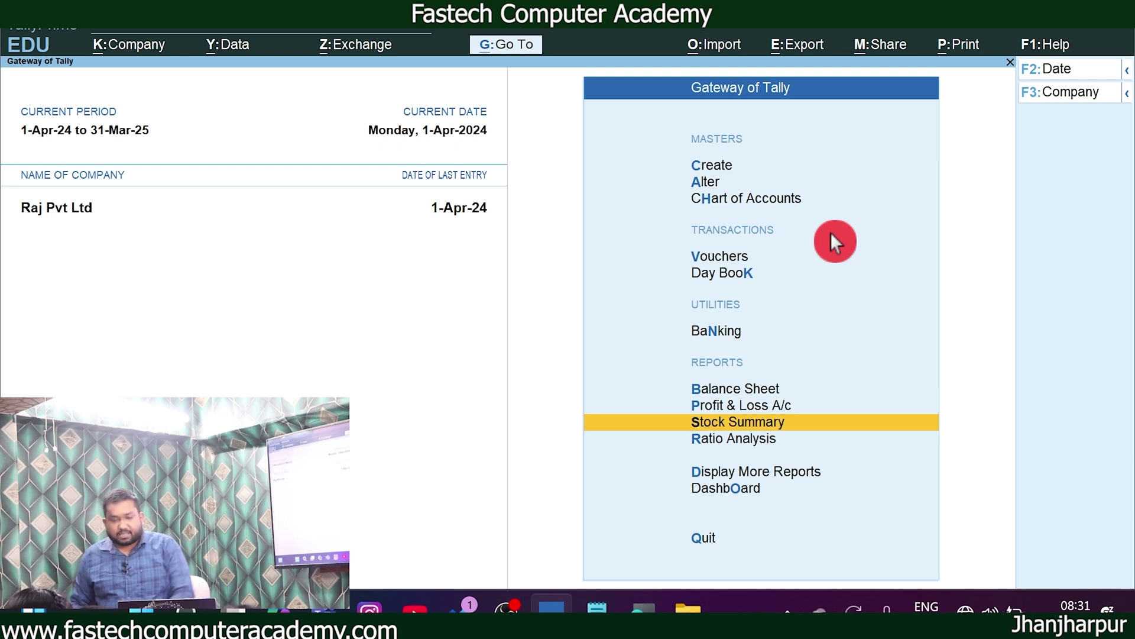
{"action": "key", "text": "Up"}
{"action": "key", "text": "Up"}
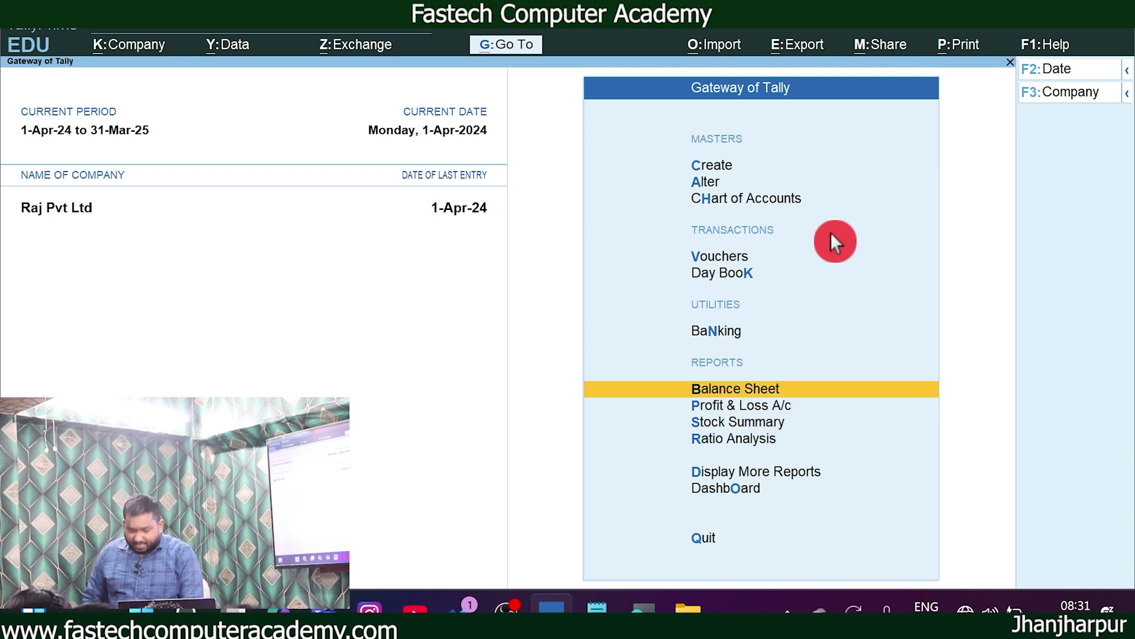
{"action": "key", "text": "Return"}
{"action": "key", "text": "alt+F5"}
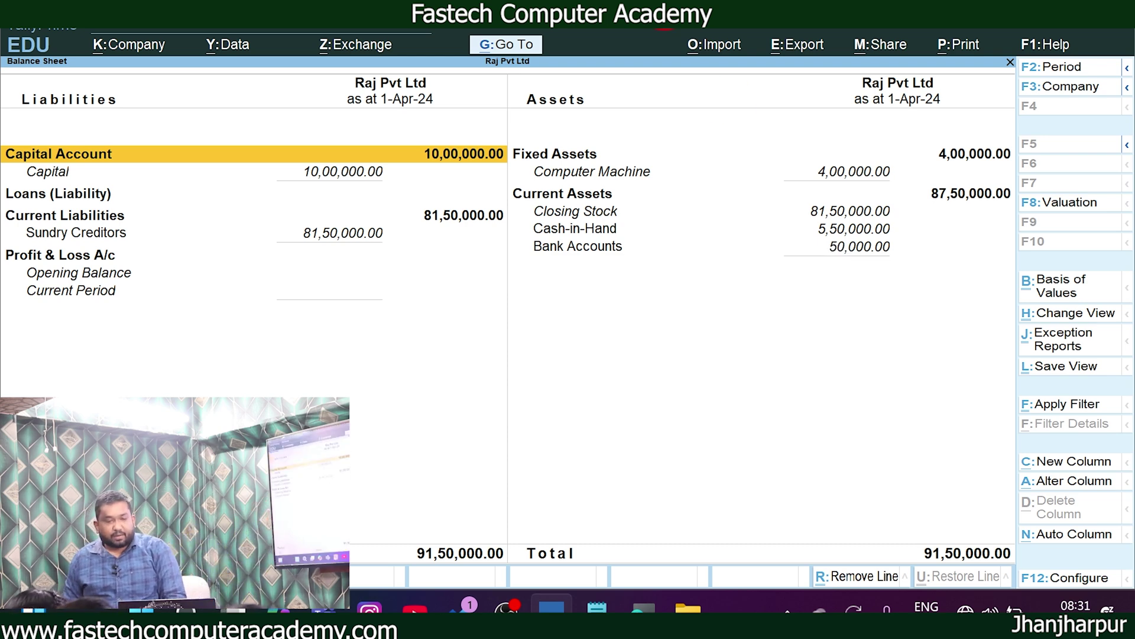
Switch to Notepad, read the cash purchase question for the 36" TVs, return to TallyPrime, and close the Balance Sheet
{"action": "key", "text": "alt+Tab"}
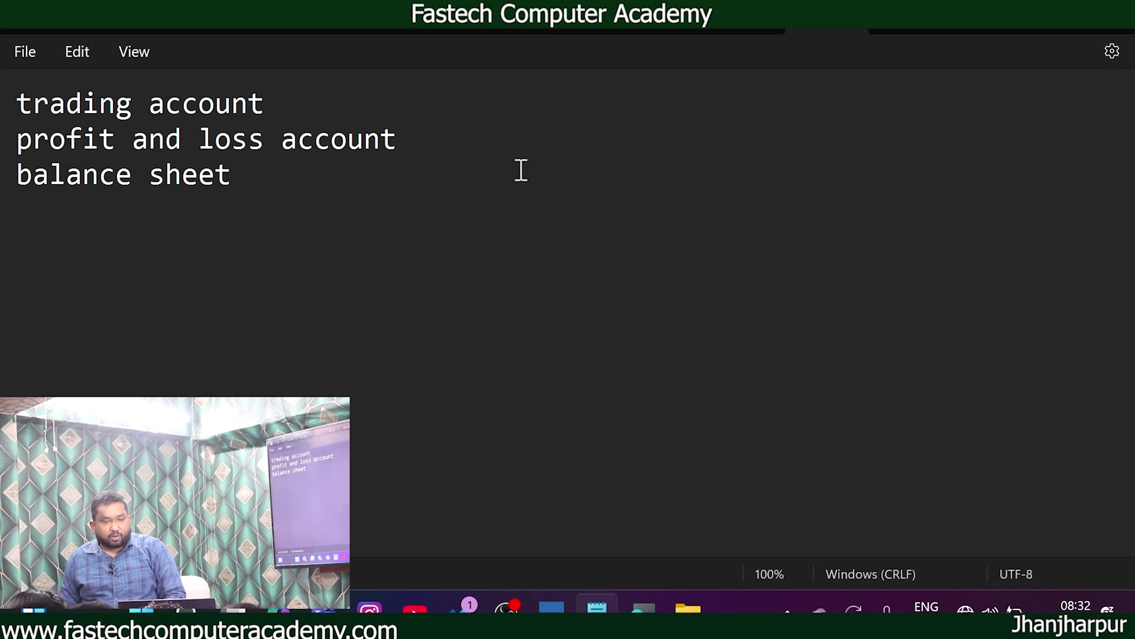
{"action": "left_click", "coordinate": [728, 25]}
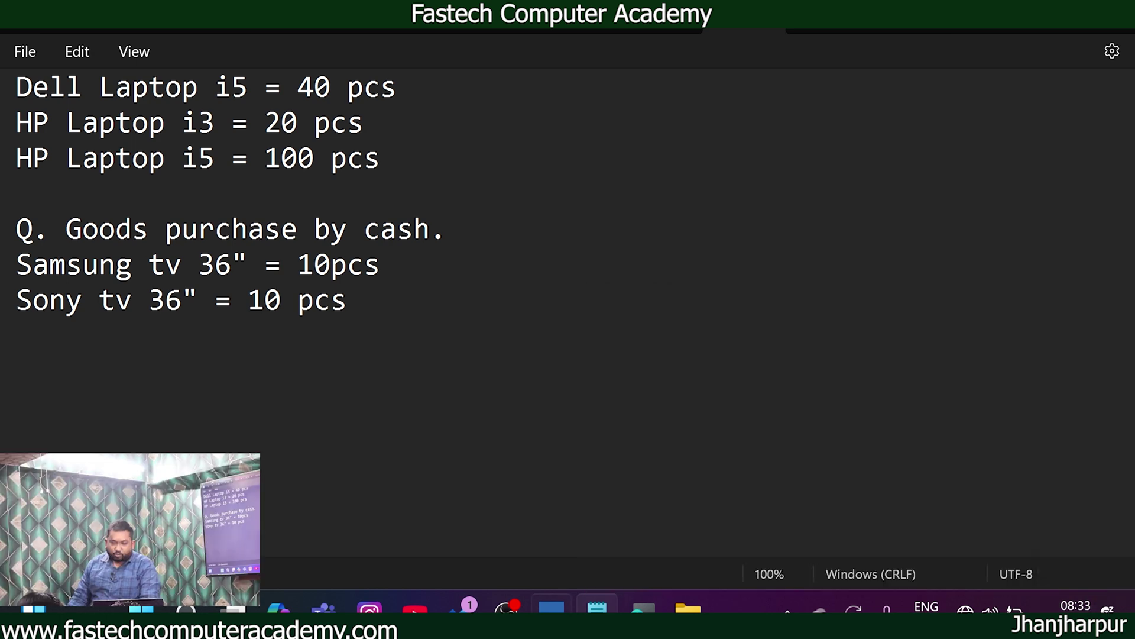
{"action": "key", "text": "alt+Tab"}
{"action": "key", "text": "Escape"}
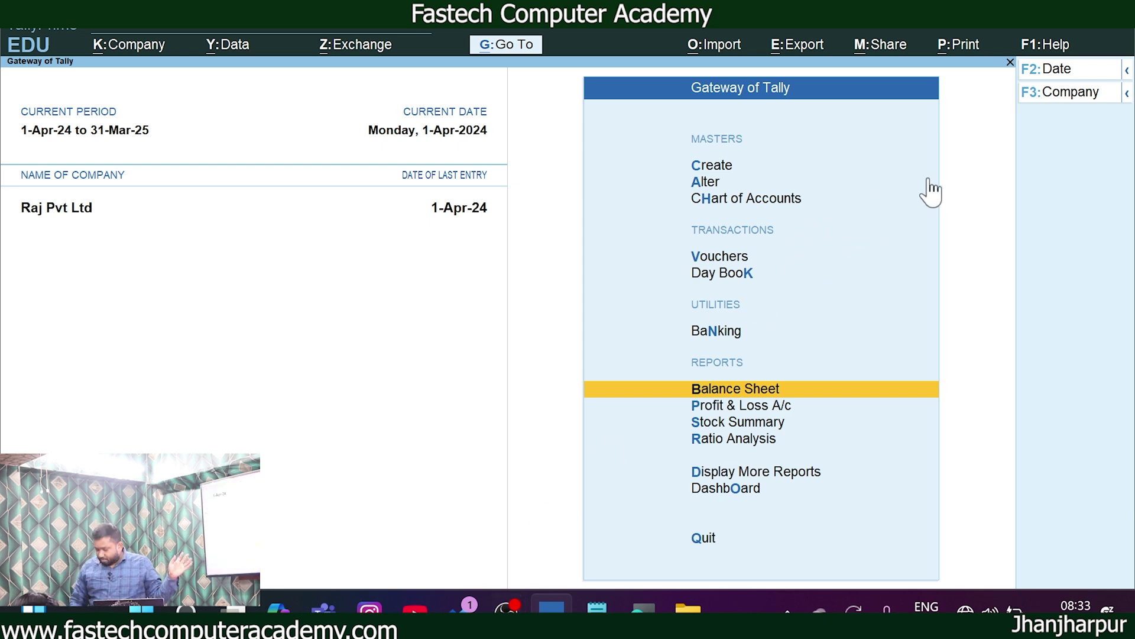
Start a new purchase voucher with supplier invoice number 123 and invoice date 1-Apr-24
{"action": "key", "text": "Up"}
{"action": "key", "text": "Up"}
{"action": "key", "text": "Up"}
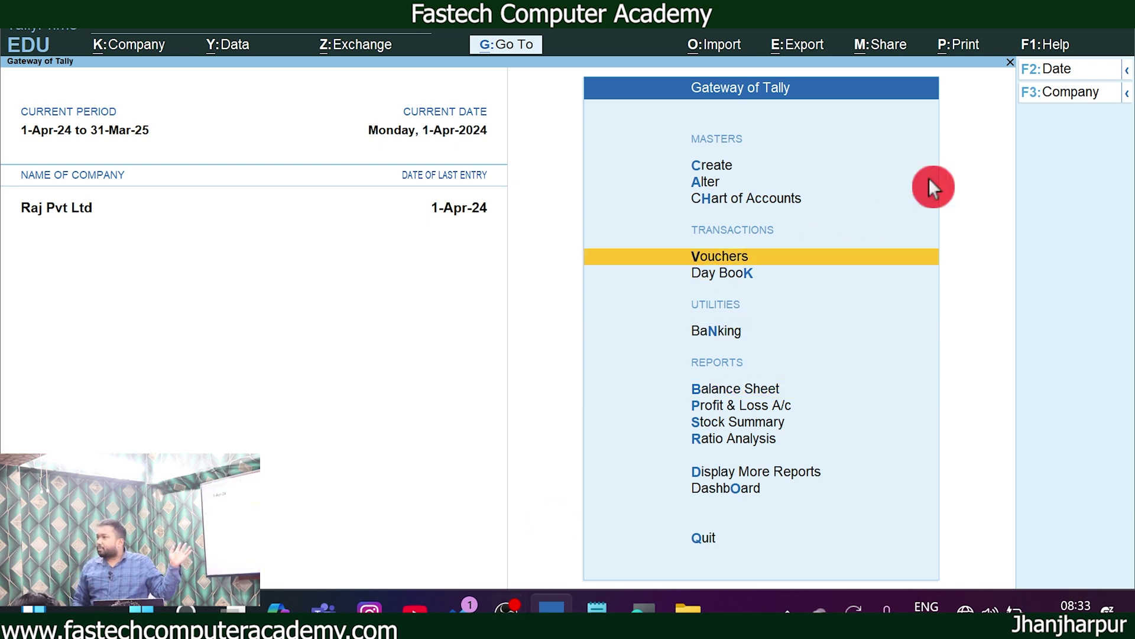
{"action": "key", "text": "Return"}
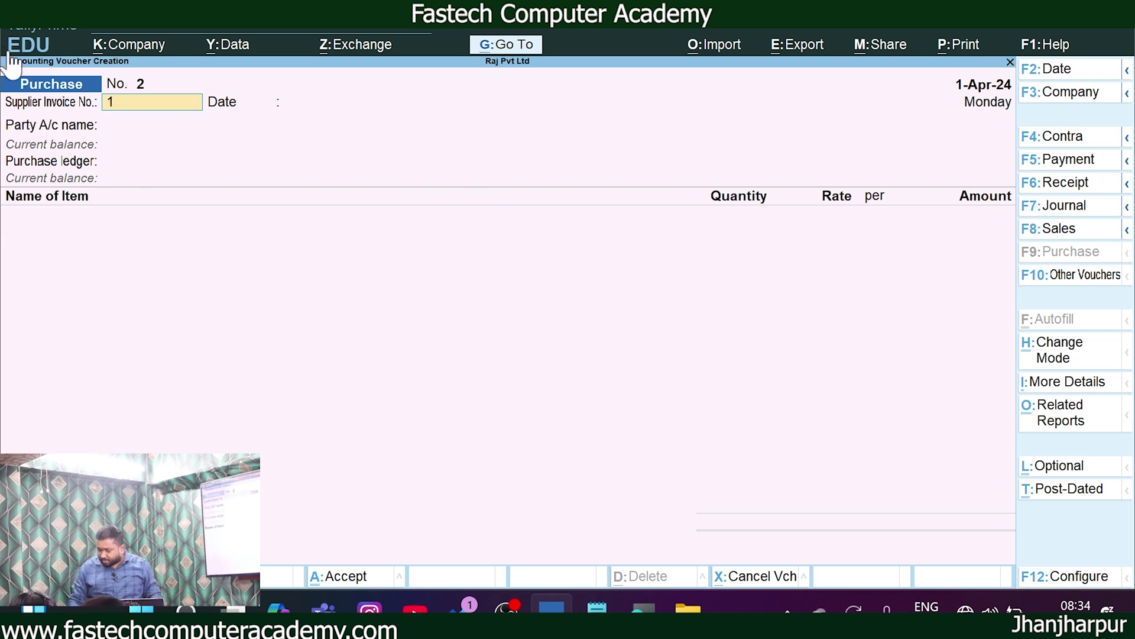
{"action": "type", "text": "23"}
{"action": "key", "text": "Return"}
{"action": "key", "text": "Return"}
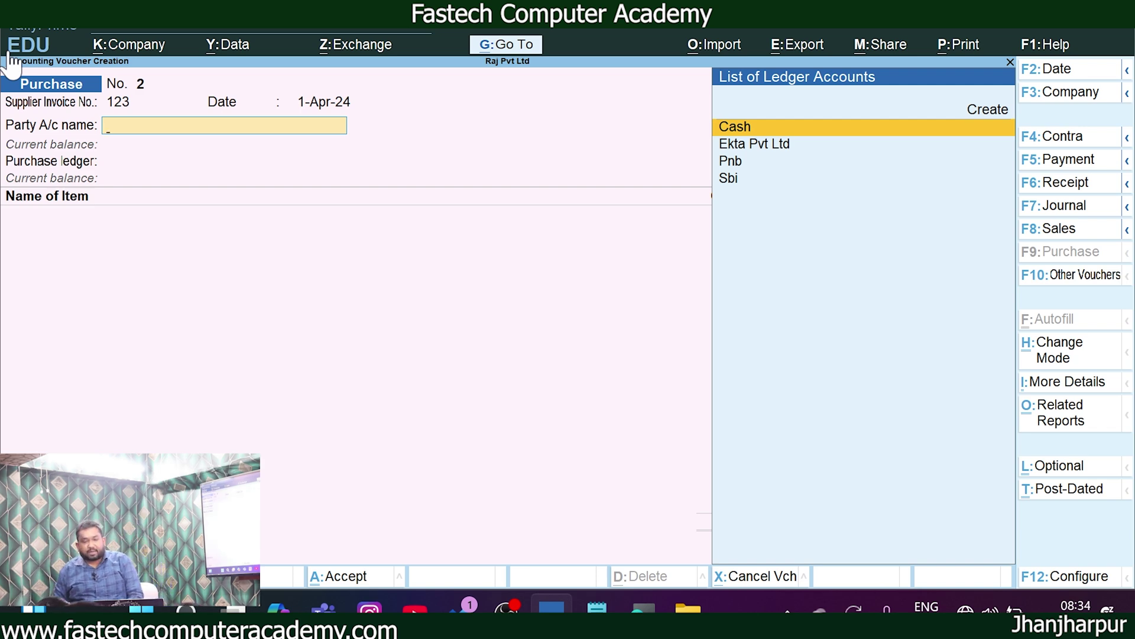
Select Cash as the purchase voucher's party account and leave all receipt details blank
{"action": "key", "text": "Return"}
{"action": "key", "text": "Return"}
{"action": "key", "text": "Return"}
{"action": "key", "text": "Return"}
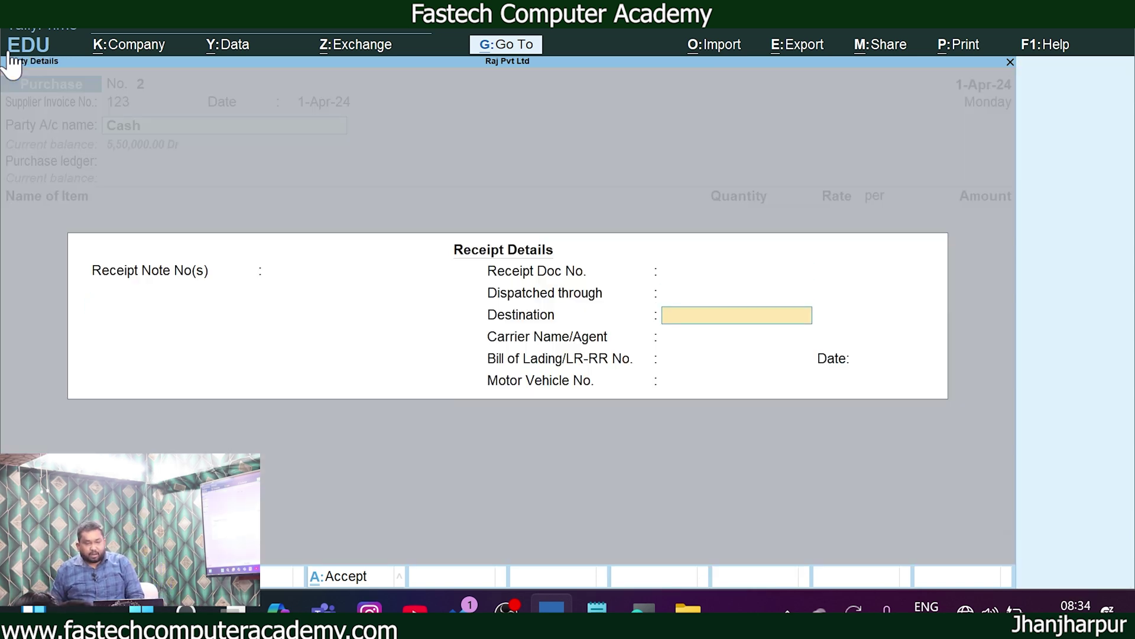
{"action": "key", "text": "Return"}
{"action": "key", "text": "Return"}
{"action": "key", "text": "Return"}
{"action": "key", "text": "Return"}
{"action": "key", "text": "Return"}
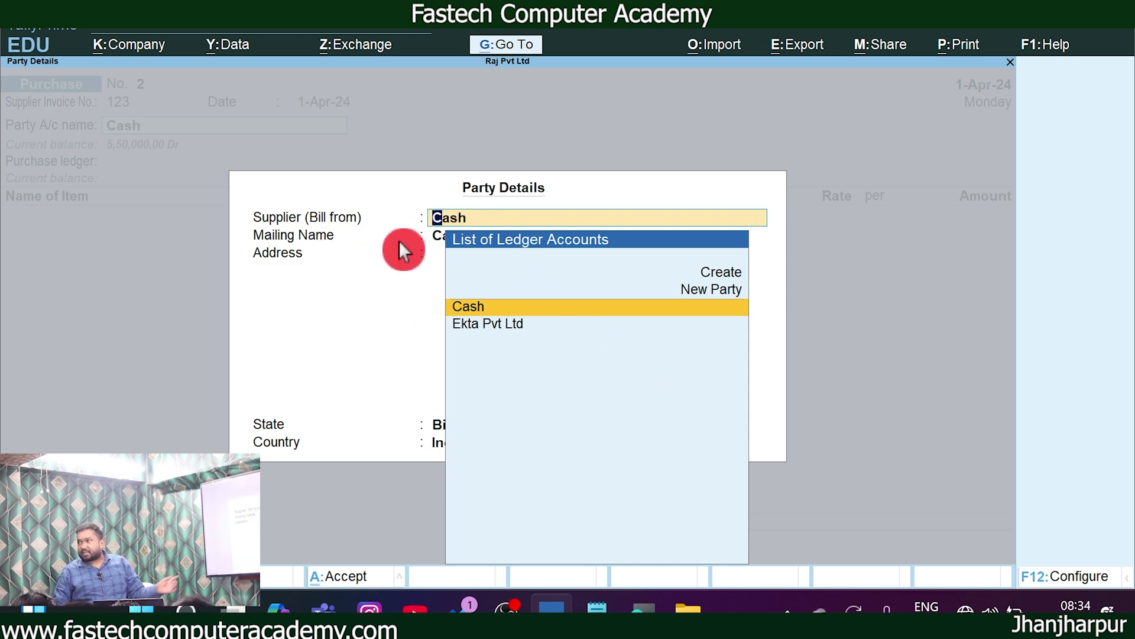
Add Mohan Trader as the new supplier with its address, keep Bihar and India, and select the Purchase ledger
{"action": "type", "text": "Moh"}
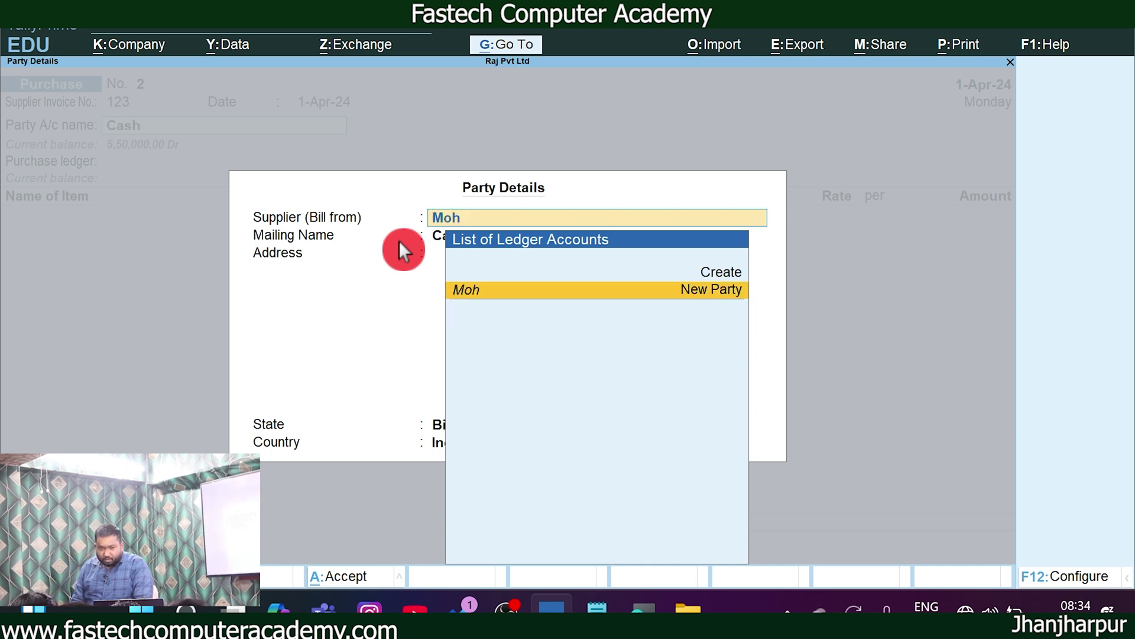
{"action": "type", "text": "an Trader"}
{"action": "key", "text": "Return"}
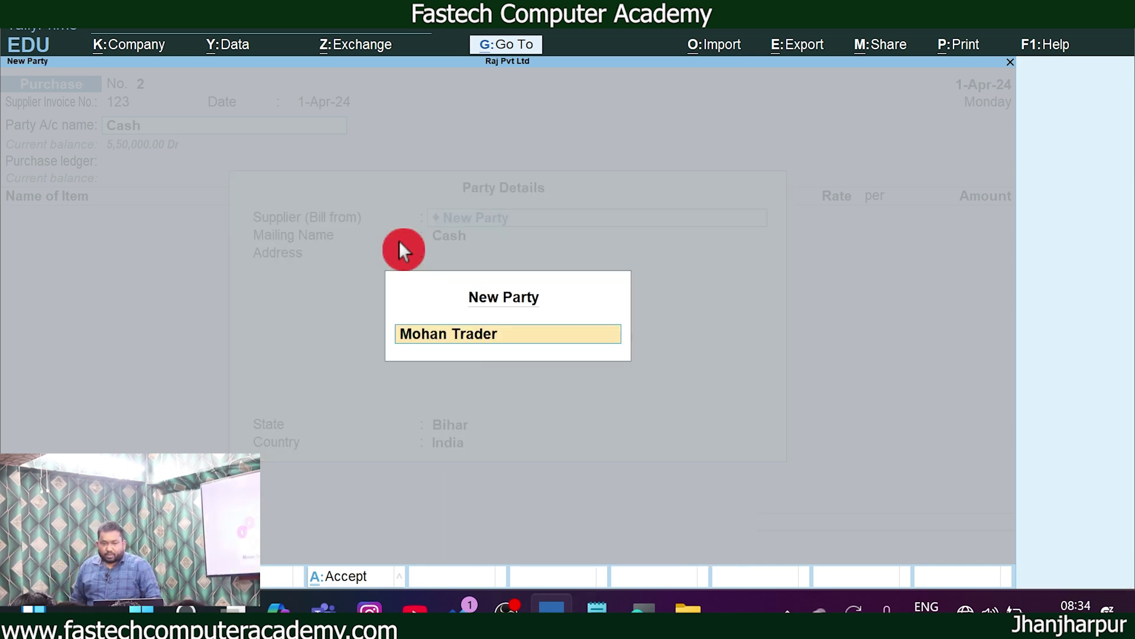
{"action": "key", "text": "Return"}
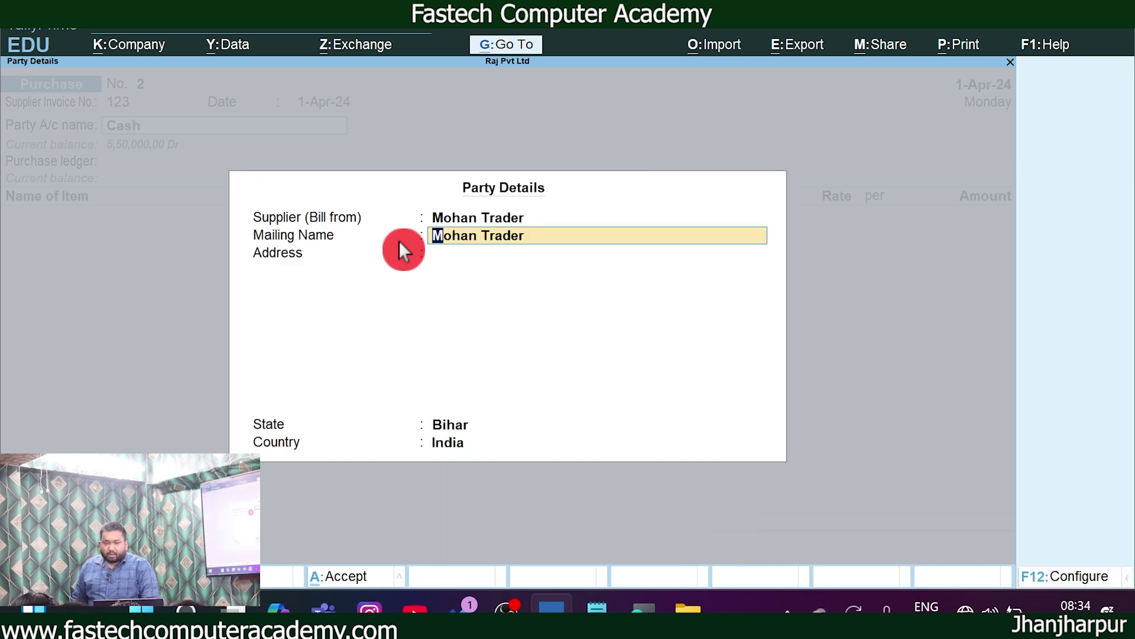
{"action": "key", "text": "Return"}
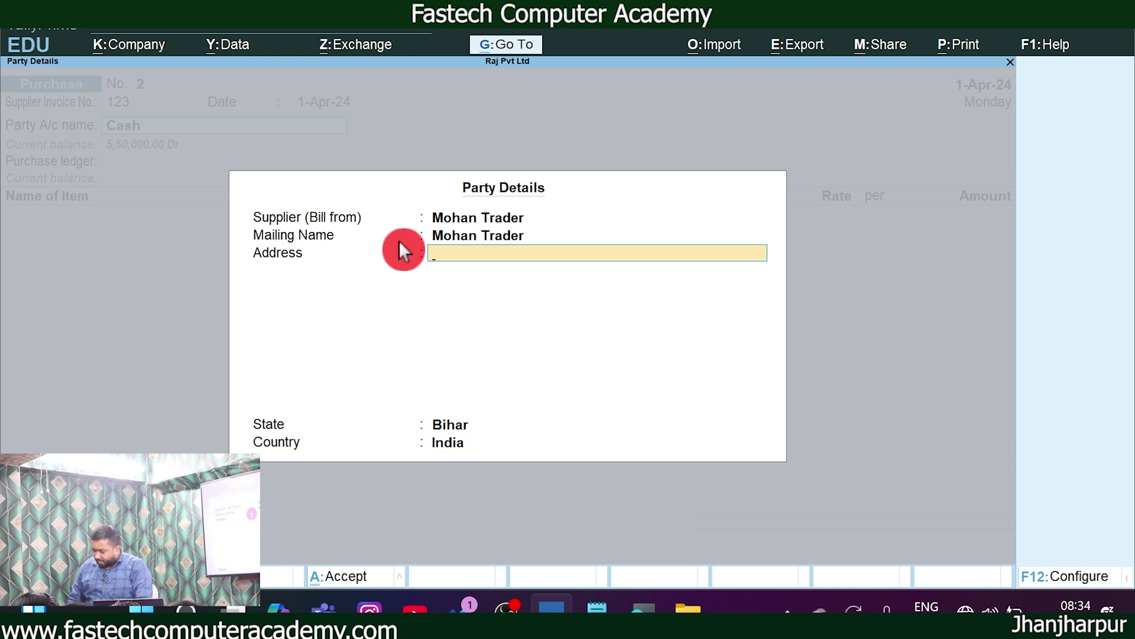
{"action": "type", "text": "Madhubani"}
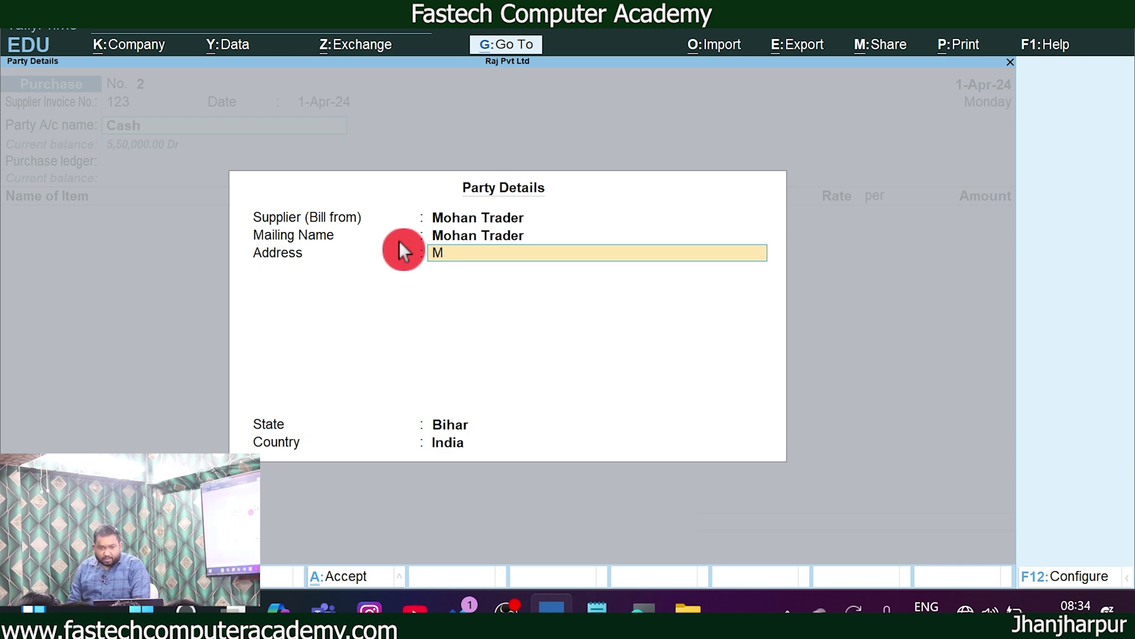
{"action": "key", "text": "Return"}
{"action": "key", "text": "Return"}
{"action": "key", "text": "Return"}
{"action": "key", "text": "Return"}
{"action": "key", "text": "Return"}
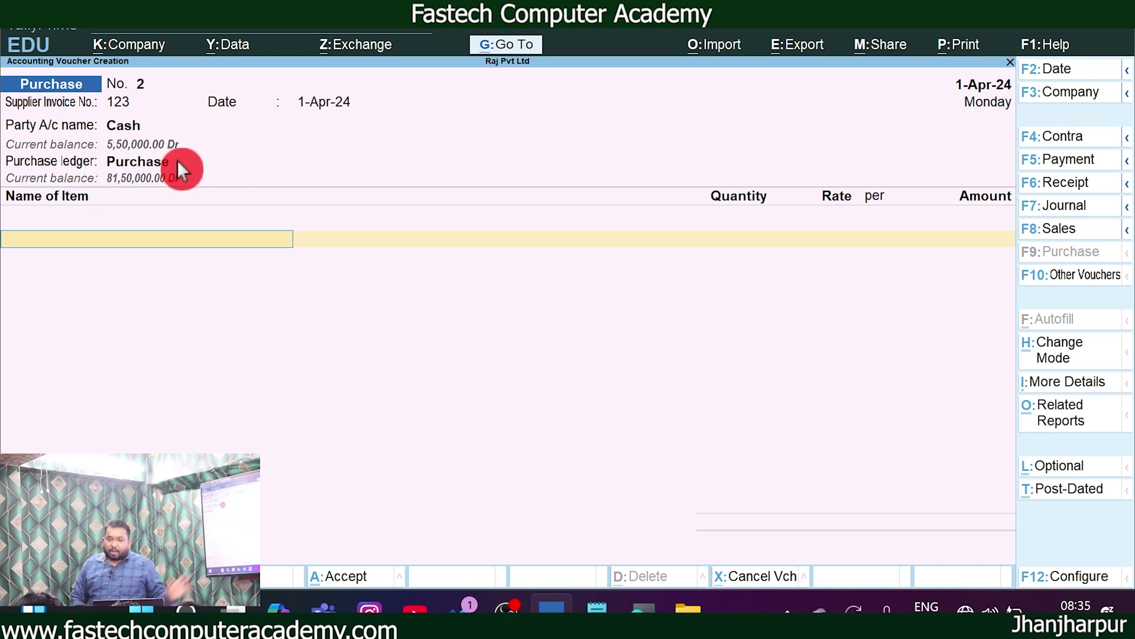
Add the stock item Samsung Tv 36" with quantity 10 pcs at a rate of 18,000.00 per piece
{"action": "key", "text": "space"}
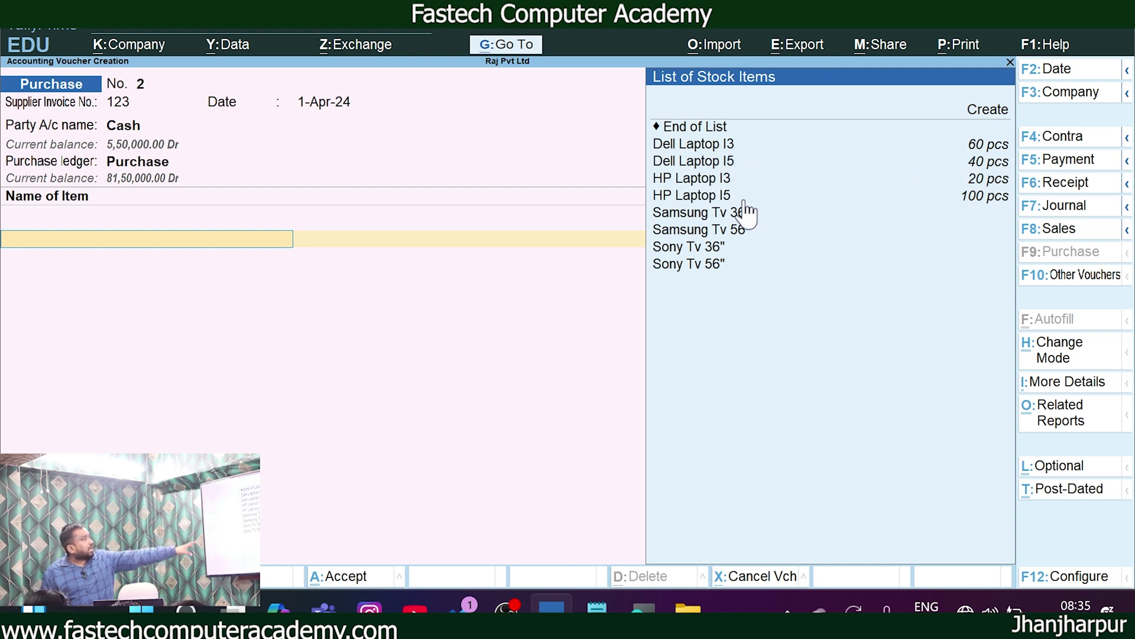
{"action": "left_click", "coordinate": [725, 211]}
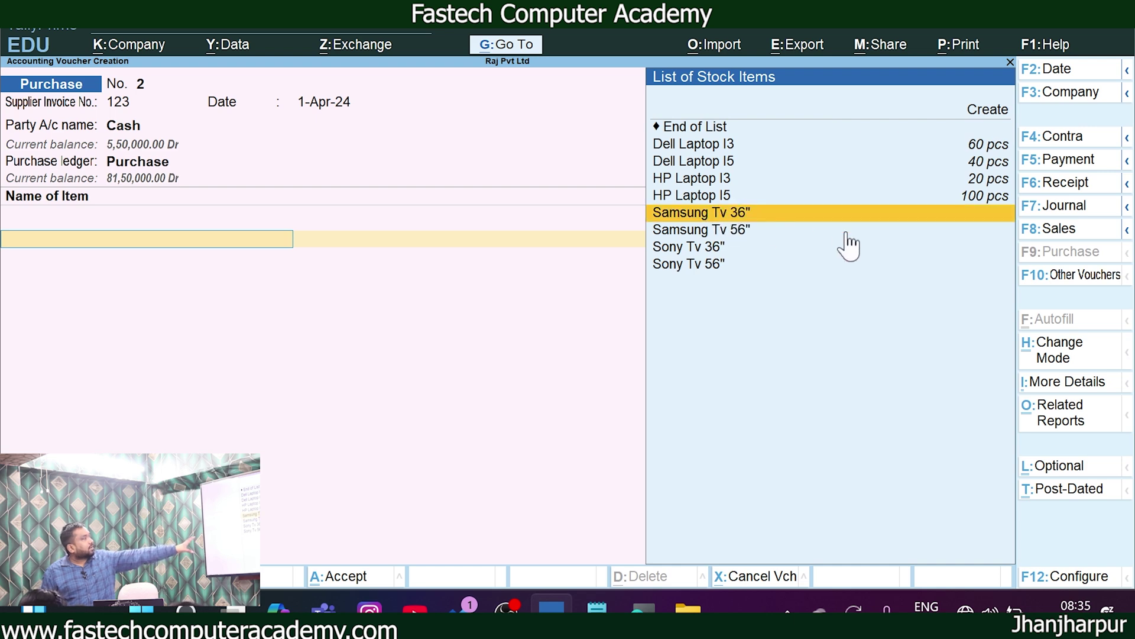
{"action": "key", "text": "Return"}
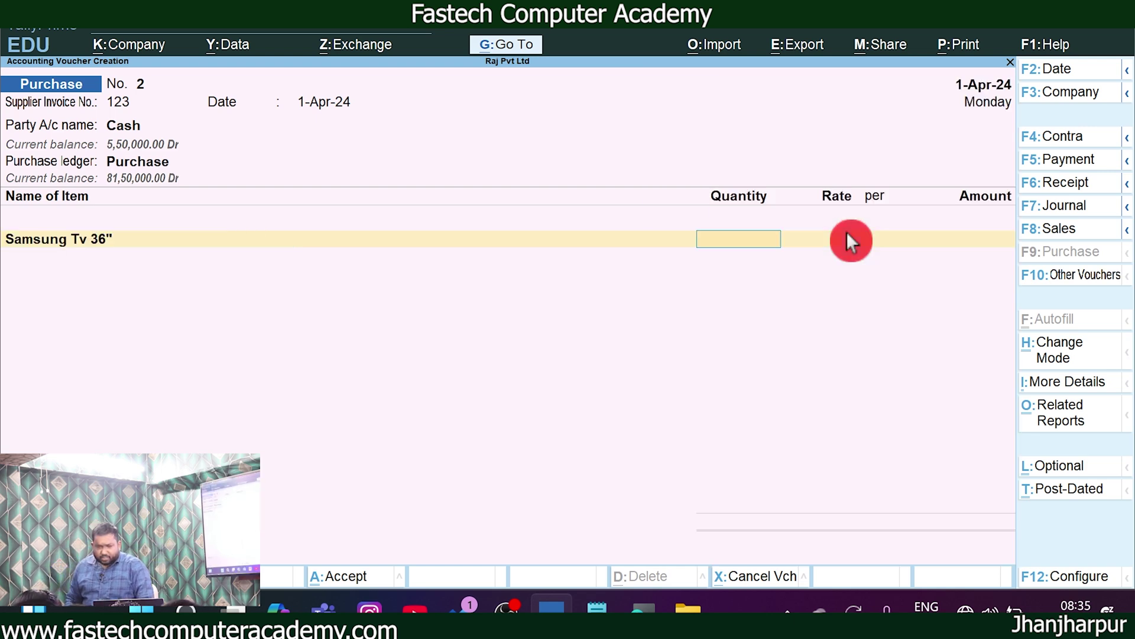
{"action": "type", "text": "10"}
{"action": "key", "text": "Return"}
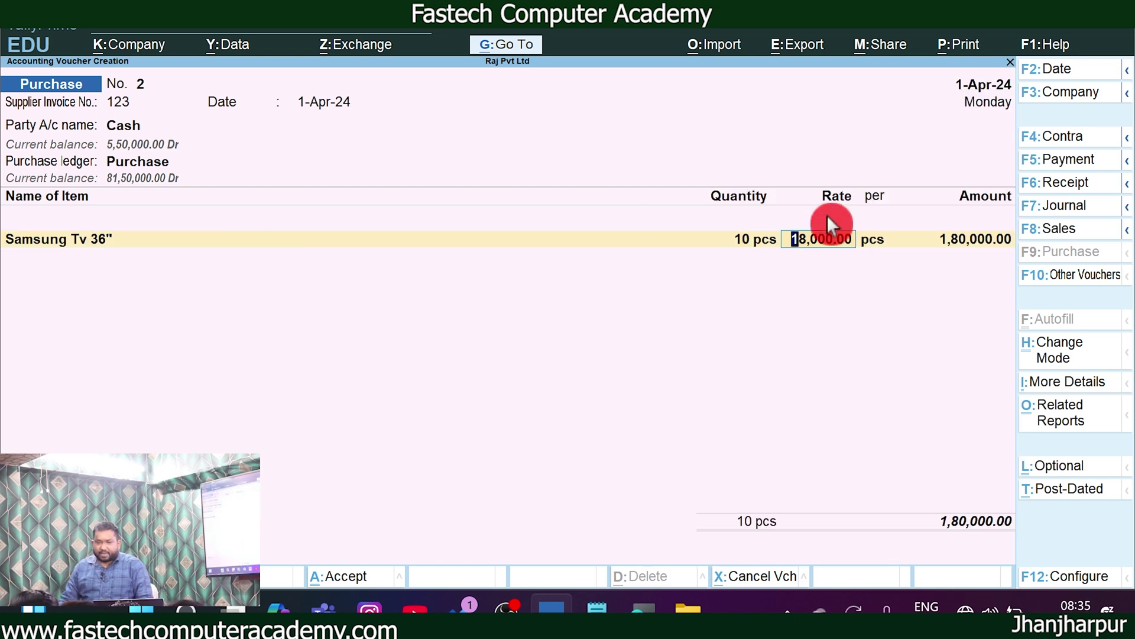
{"action": "key", "text": "Return"}
{"action": "key", "text": "Return"}
{"action": "key", "text": "Return"}
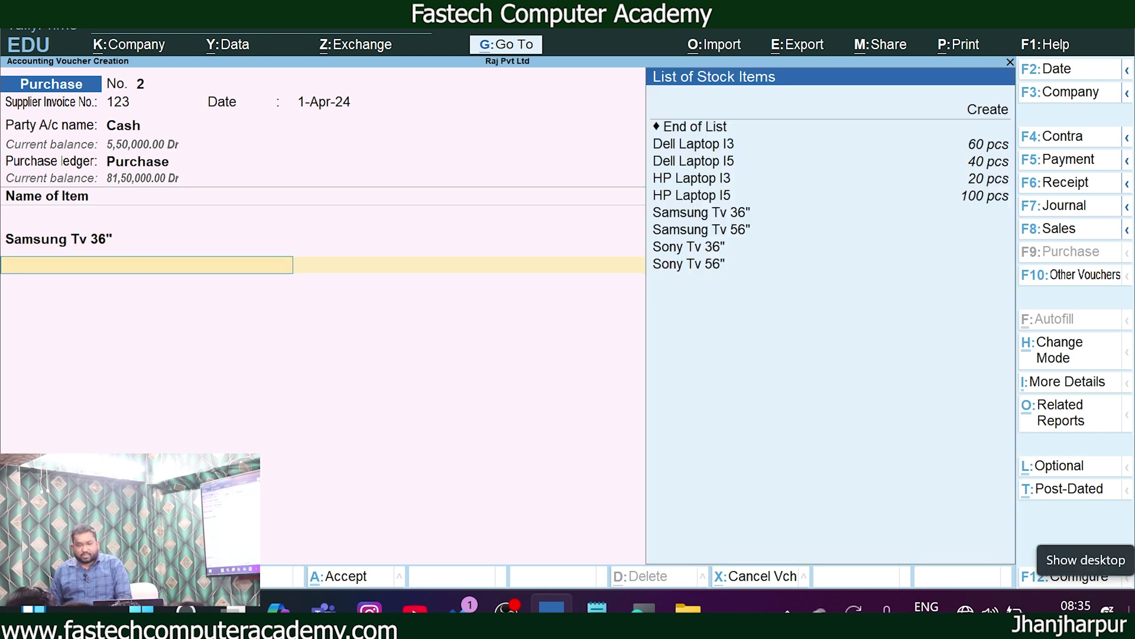
Add the stock item Sony Tv 36" with quantity 10 pcs at a rate of 20,000.00 per piece
{"action": "key", "text": "Down"}
{"action": "key", "text": "Down"}
{"action": "key", "text": "Down"}
{"action": "key", "text": "Down"}
{"action": "key", "text": "Down"}
{"action": "key", "text": "Down"}
{"action": "key", "text": "Down"}
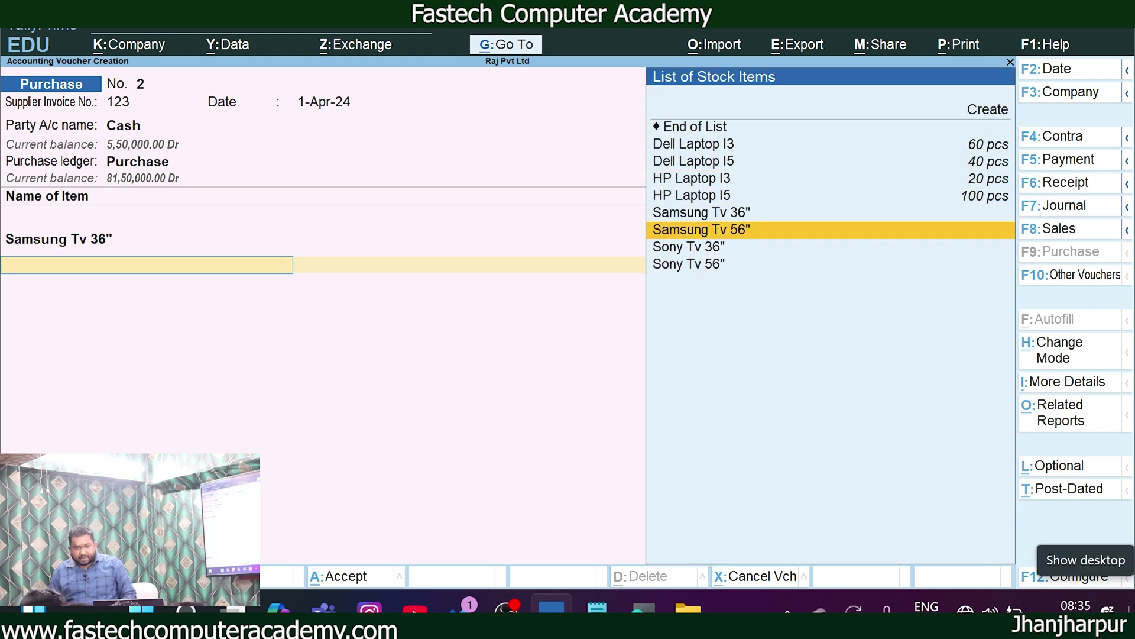
{"action": "key", "text": "Return"}
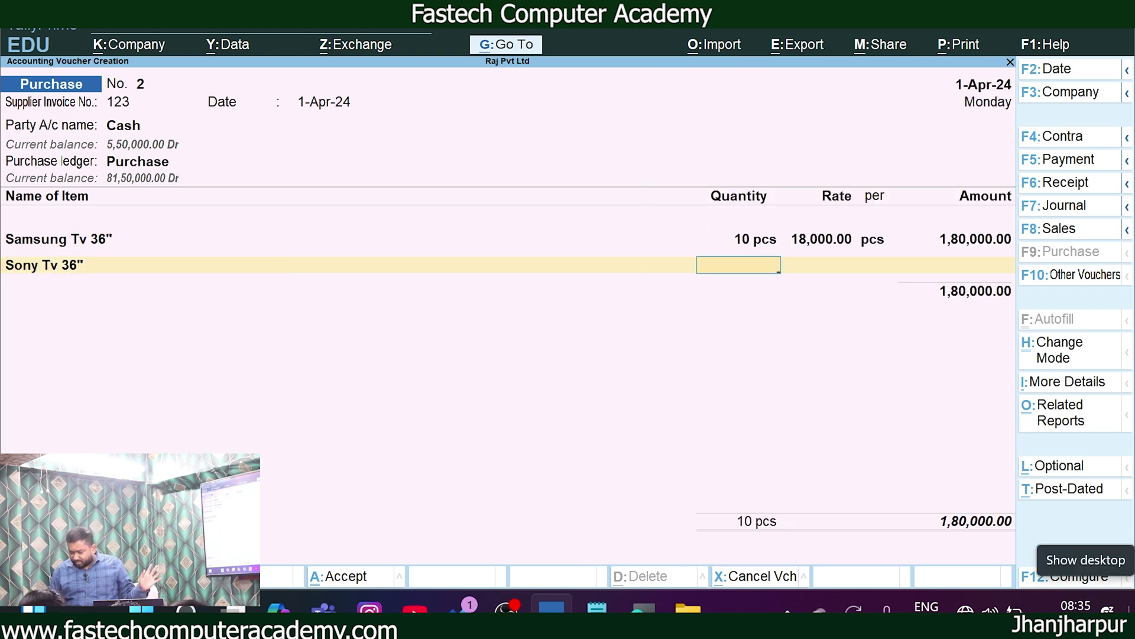
{"action": "type", "text": "10"}
{"action": "key", "text": "Return"}
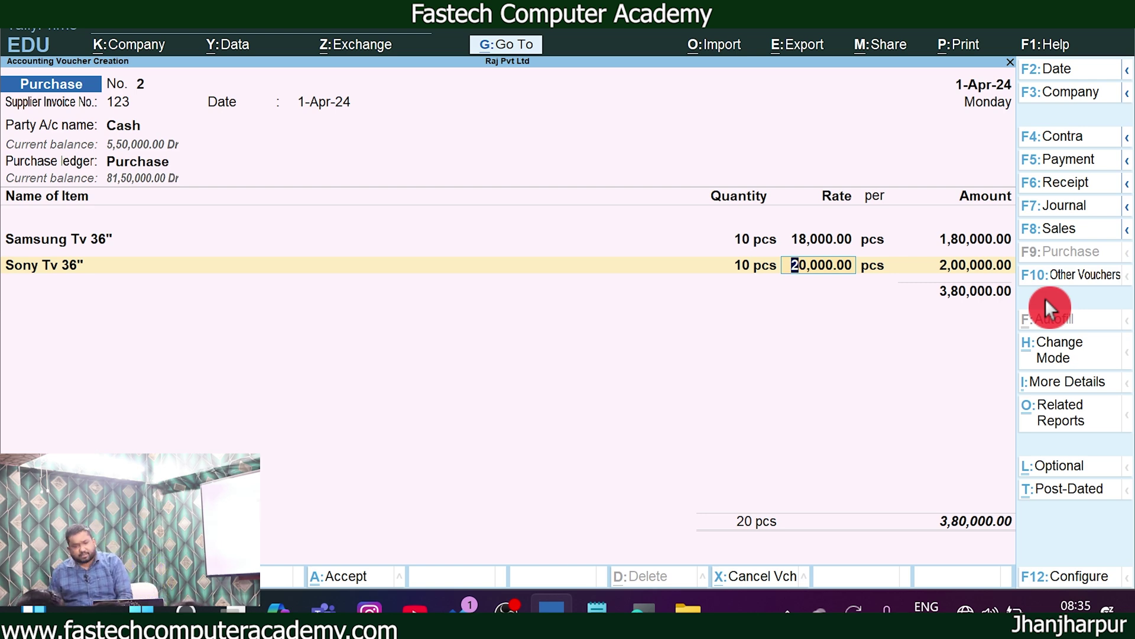
{"action": "key", "text": "Return"}
{"action": "key", "text": "Return"}
{"action": "key", "text": "Return"}
End the item list, save the cash purchase voucher and return to the Gateway of Tally
{"action": "key", "text": "Return"}
{"action": "key", "text": "Return"}
{"action": "key", "text": "Return"}
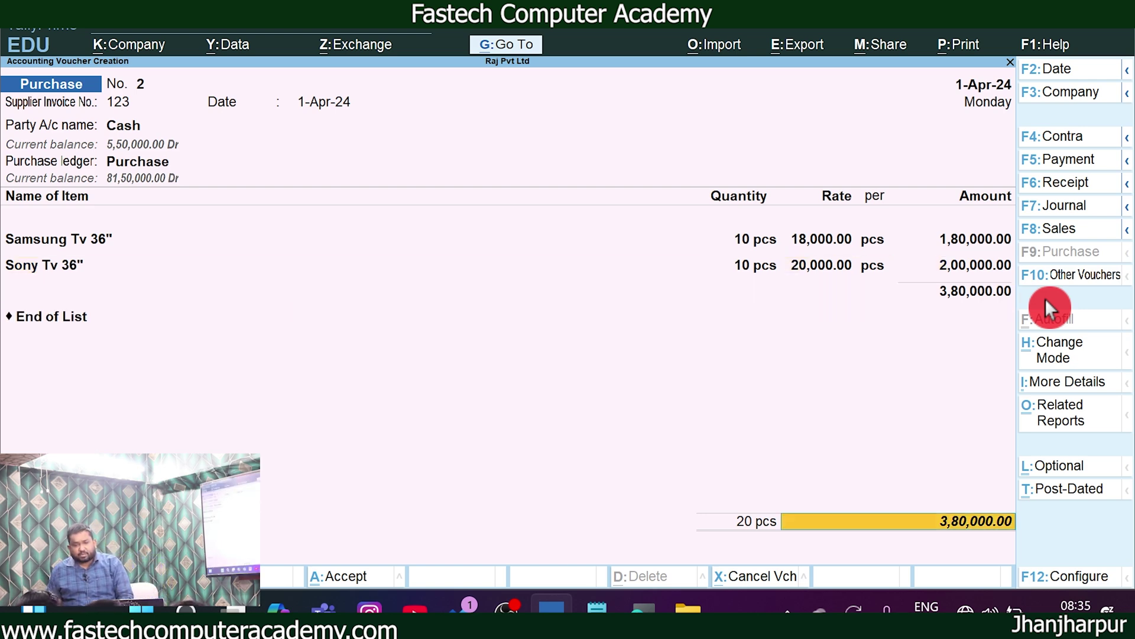
{"action": "key", "text": "Return"}
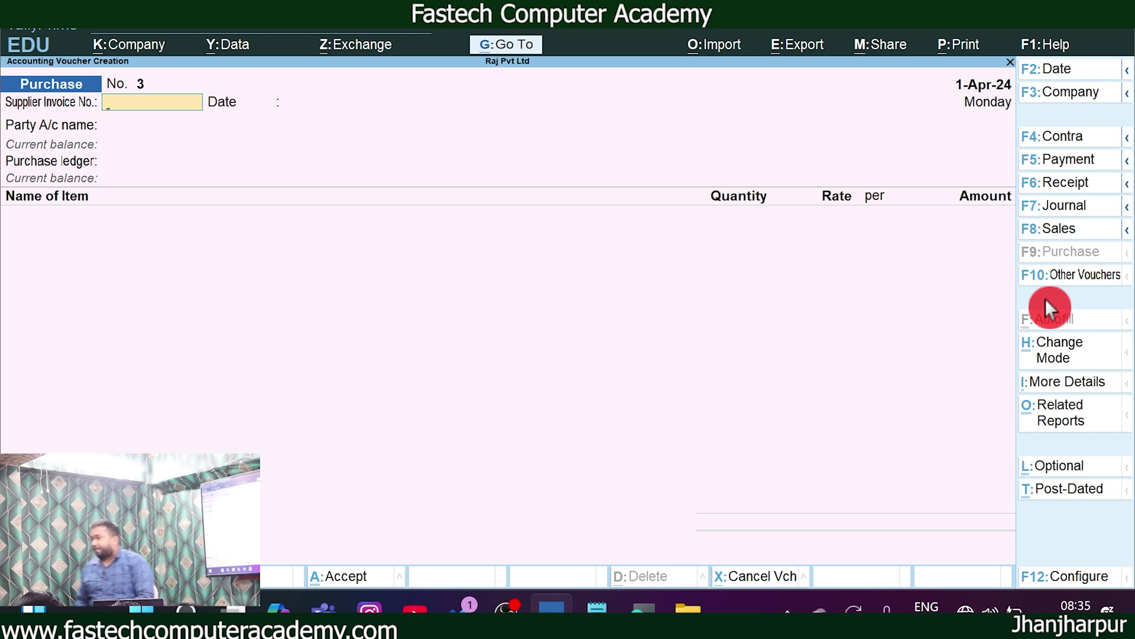
{"action": "key", "text": "Escape"}
{"action": "key", "text": "Return"}
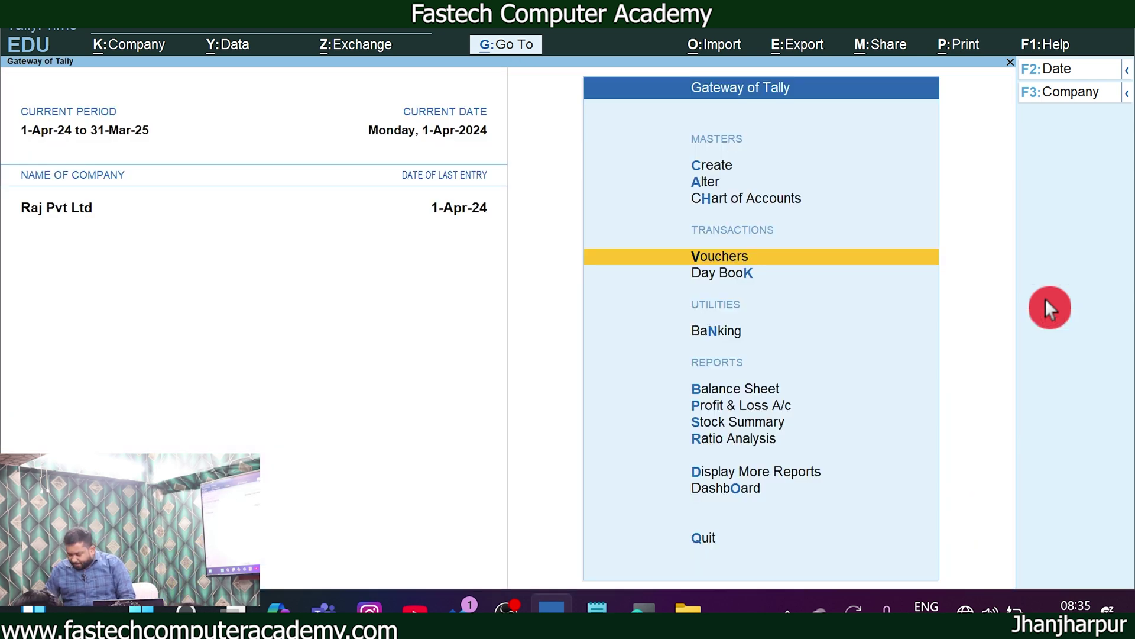
Open the Profit & Loss A/c in detailed view
{"action": "key", "text": "Down"}
{"action": "key", "text": "Down"}
{"action": "key", "text": "Down"}
{"action": "key", "text": "Down"}
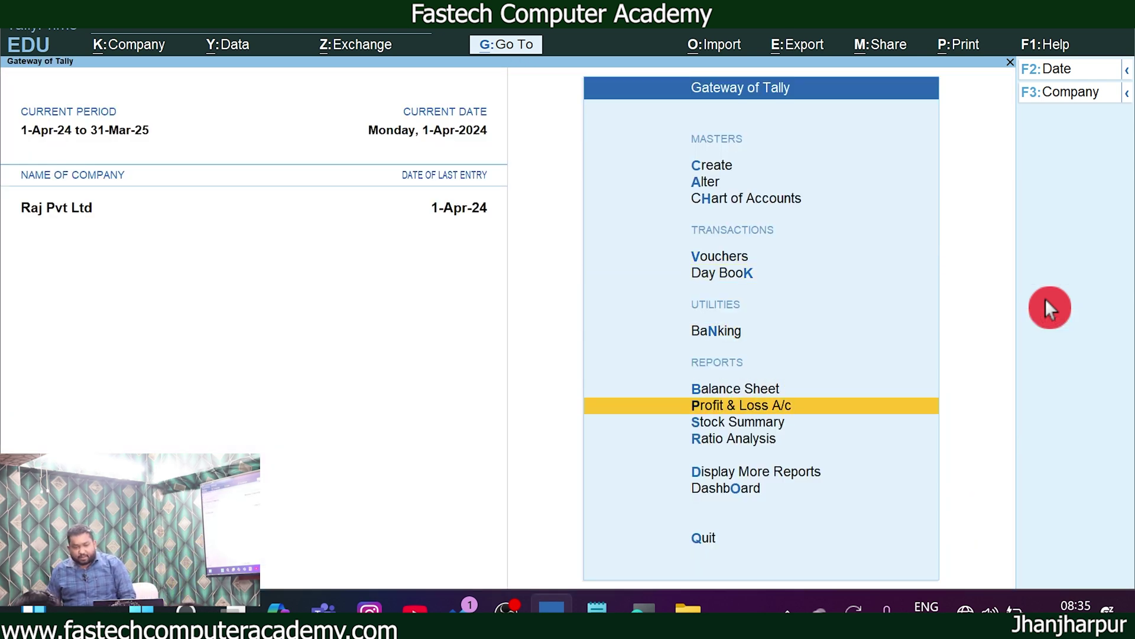
{"action": "key", "text": "Return"}
{"action": "key", "text": "alt+F5"}
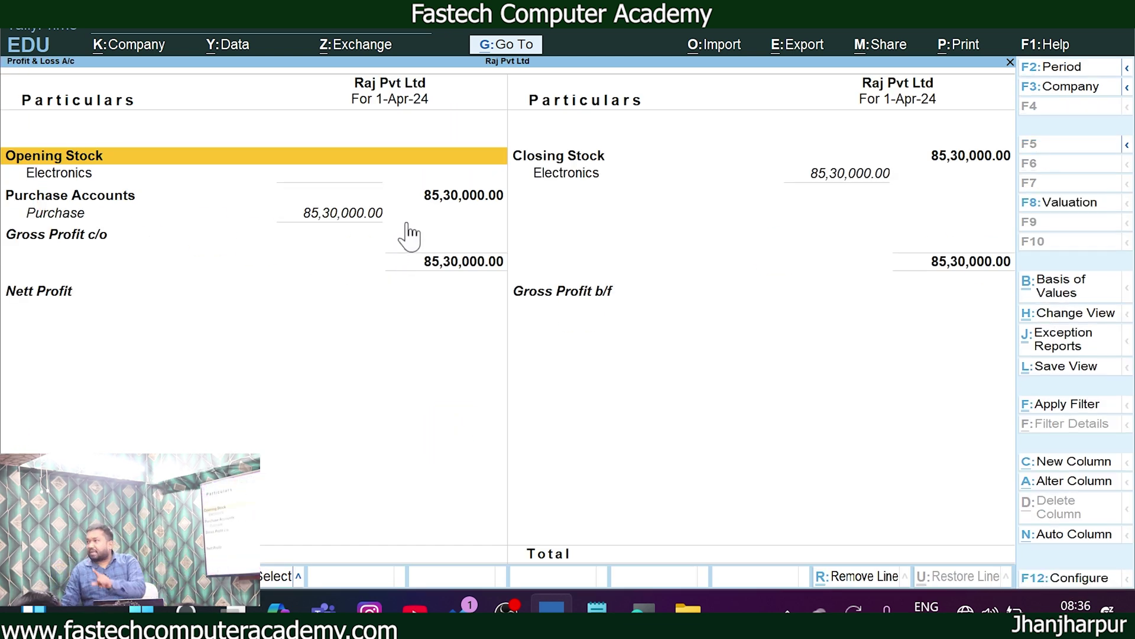
Drill down from Purchase Accounts to the Purchase ledger's April vouchers, and leave the Profit & Loss A/c after reviewing them
{"action": "left_click", "coordinate": [456, 204]}
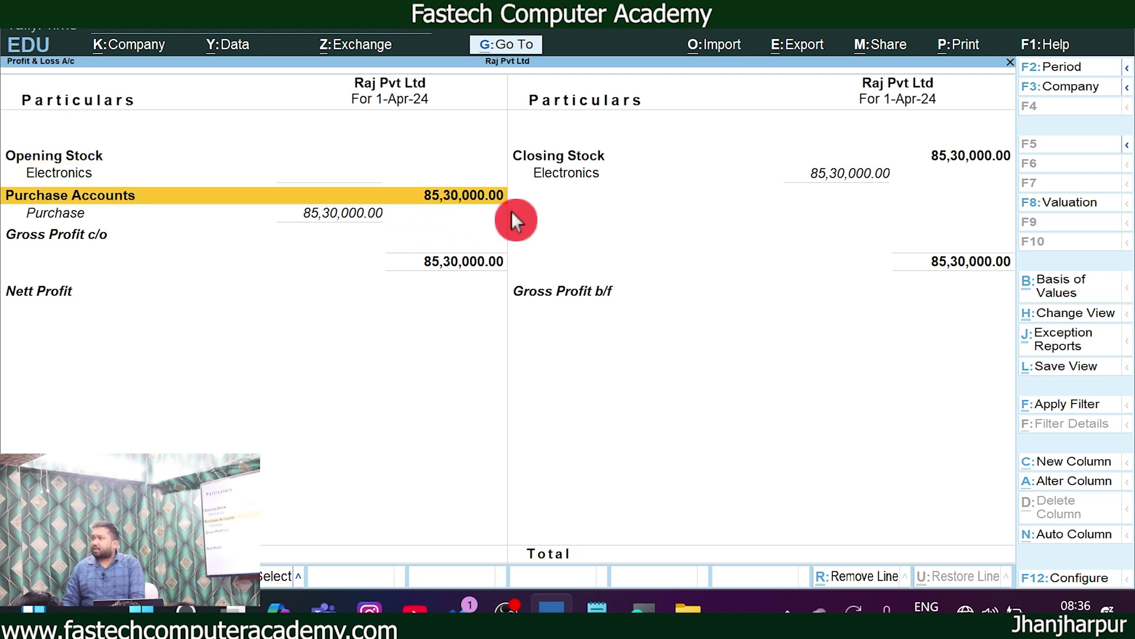
{"action": "key", "text": "Return"}
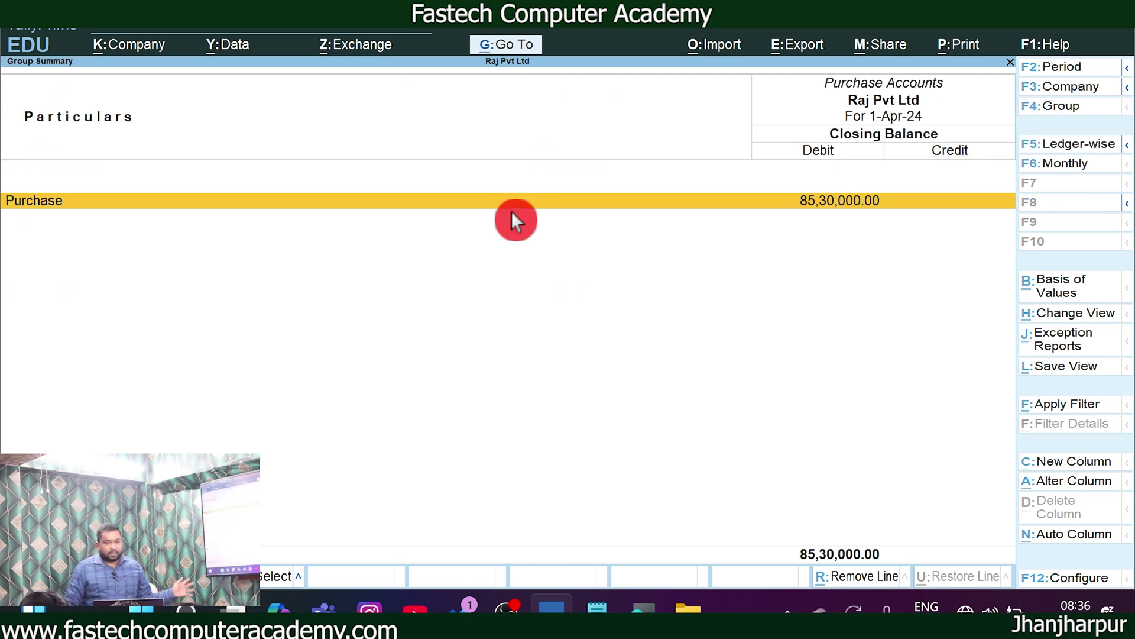
{"action": "left_click", "coordinate": [524, 201]}
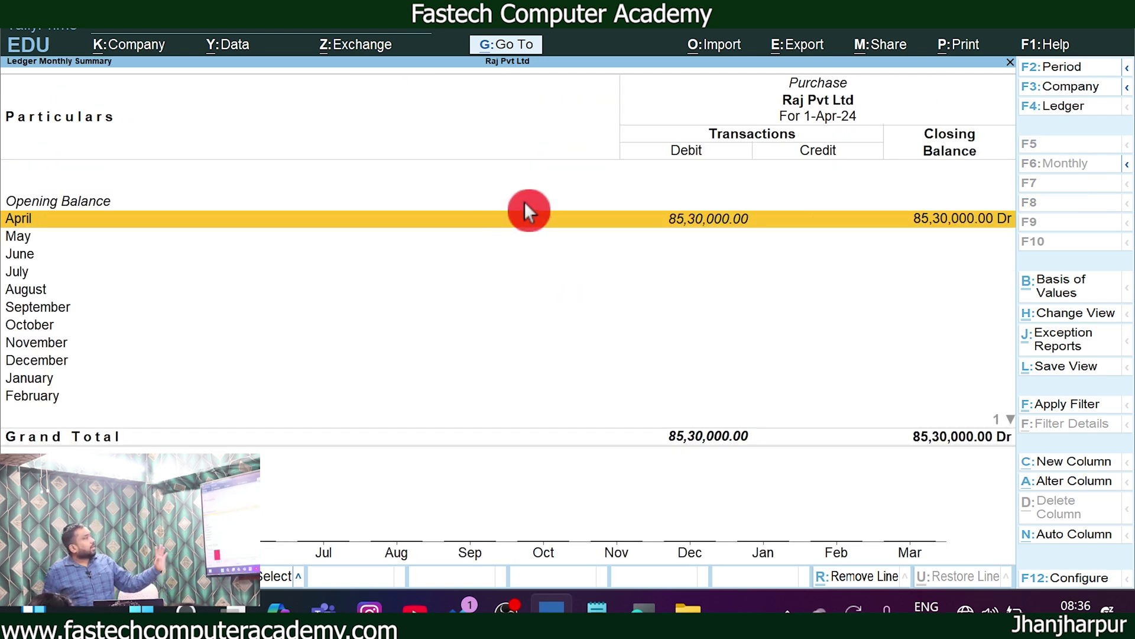
{"action": "left_click", "coordinate": [524, 204]}
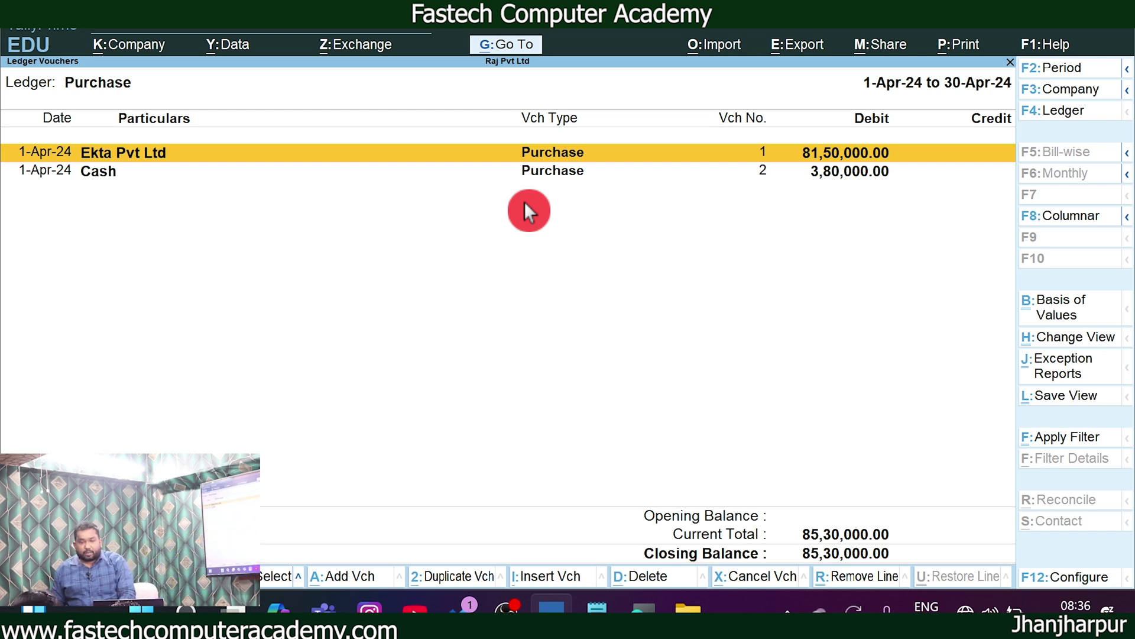
{"action": "key", "text": "Escape"}
{"action": "key", "text": "Escape"}
{"action": "key", "text": "Escape"}
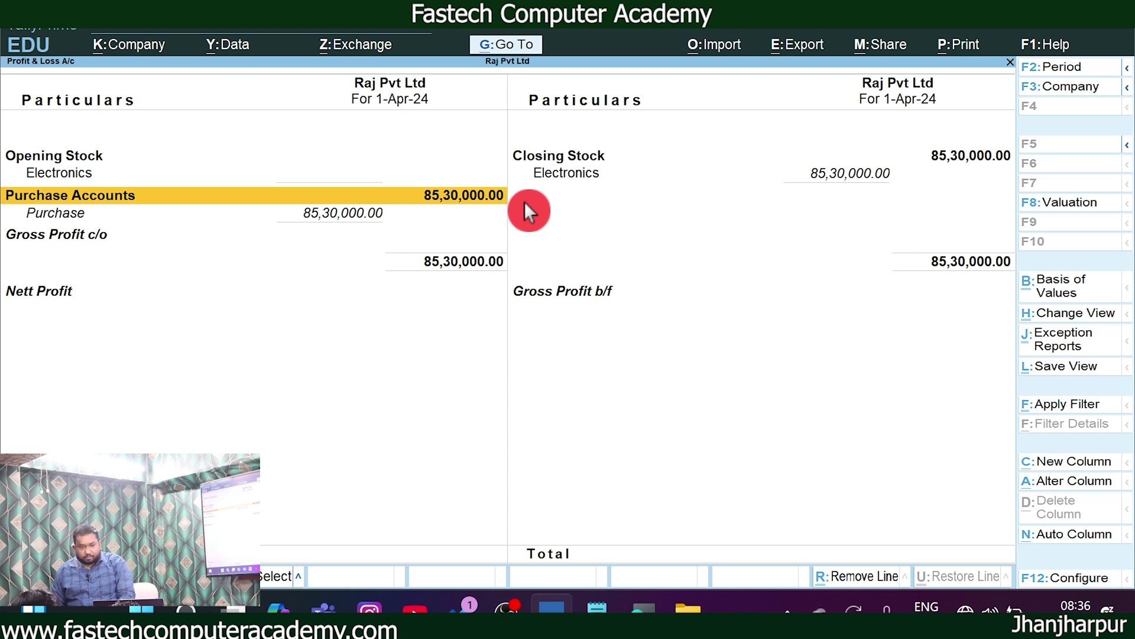
{"action": "key", "text": "Escape"}
Open the Balance Sheet in detailed view and examine Closing Stock and Cash-in-Hand under Current Assets
{"action": "key", "text": "Up"}
{"action": "key", "text": "Return"}
{"action": "key", "text": "alt+F5"}
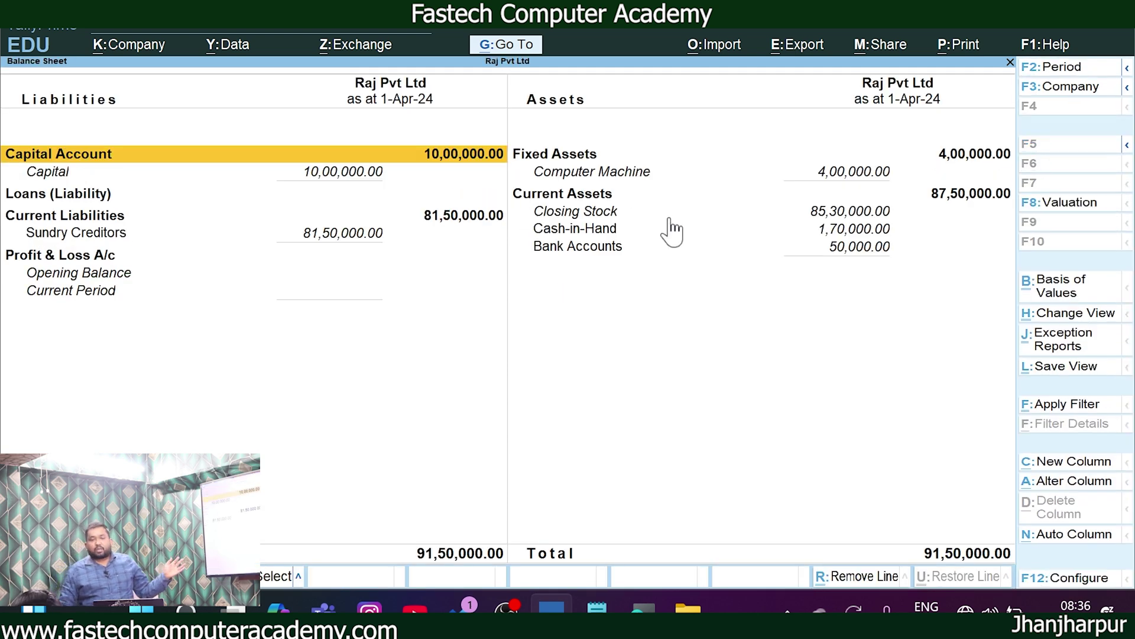
{"action": "left_click", "coordinate": [860, 216]}
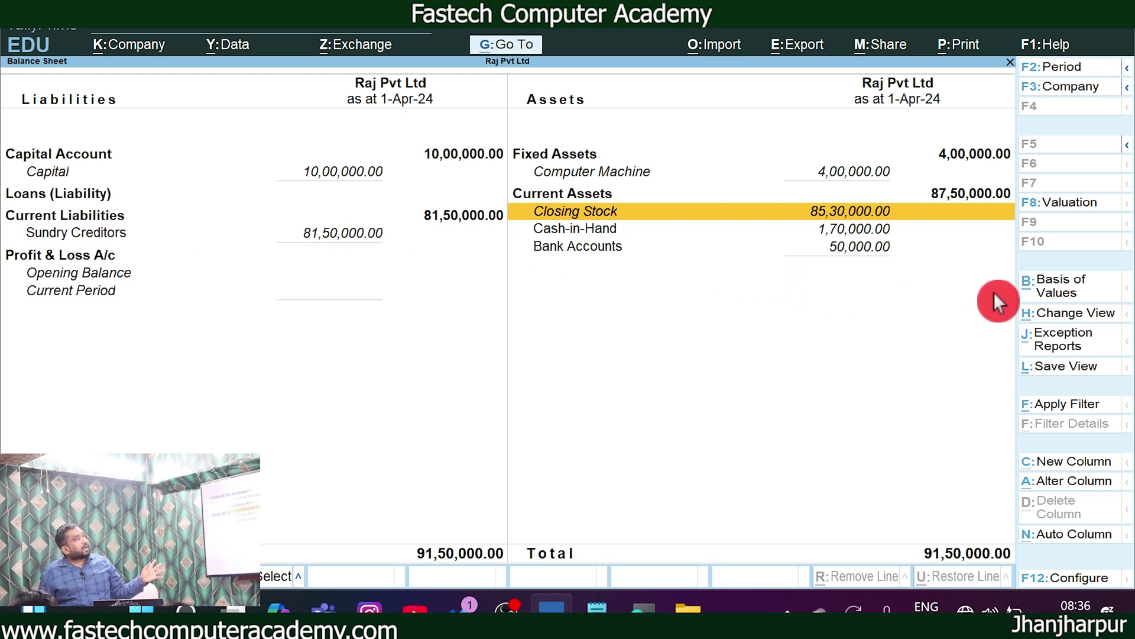
{"action": "left_click", "coordinate": [869, 229]}
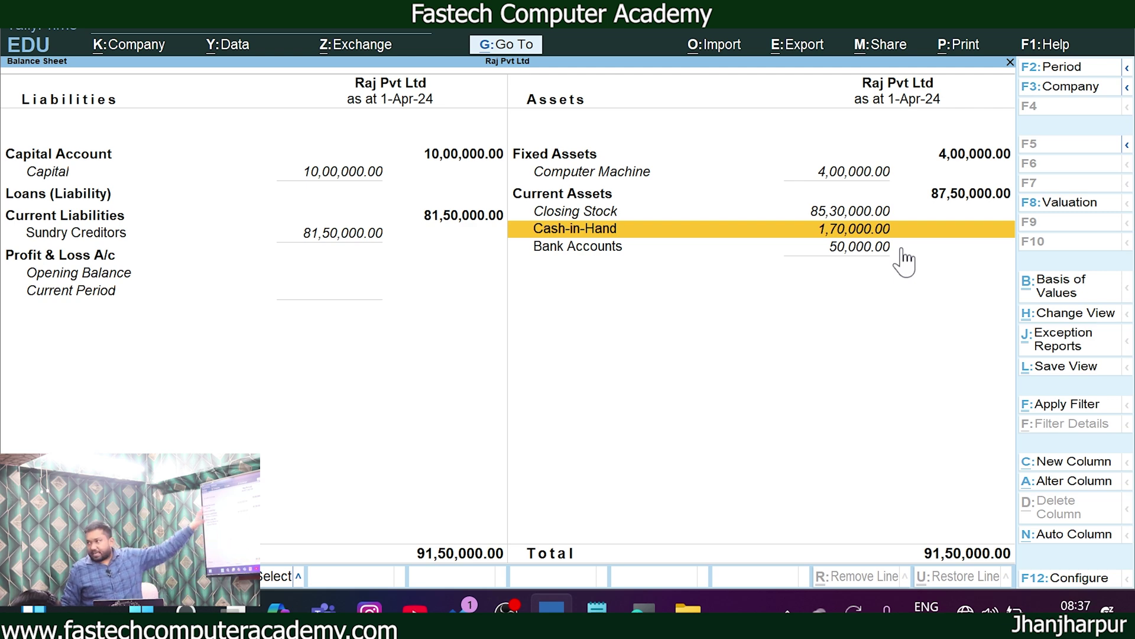
Drill down from Cash-in-Hand to the Cash ledger's April vouchers
{"action": "left_click", "coordinate": [902, 250]}
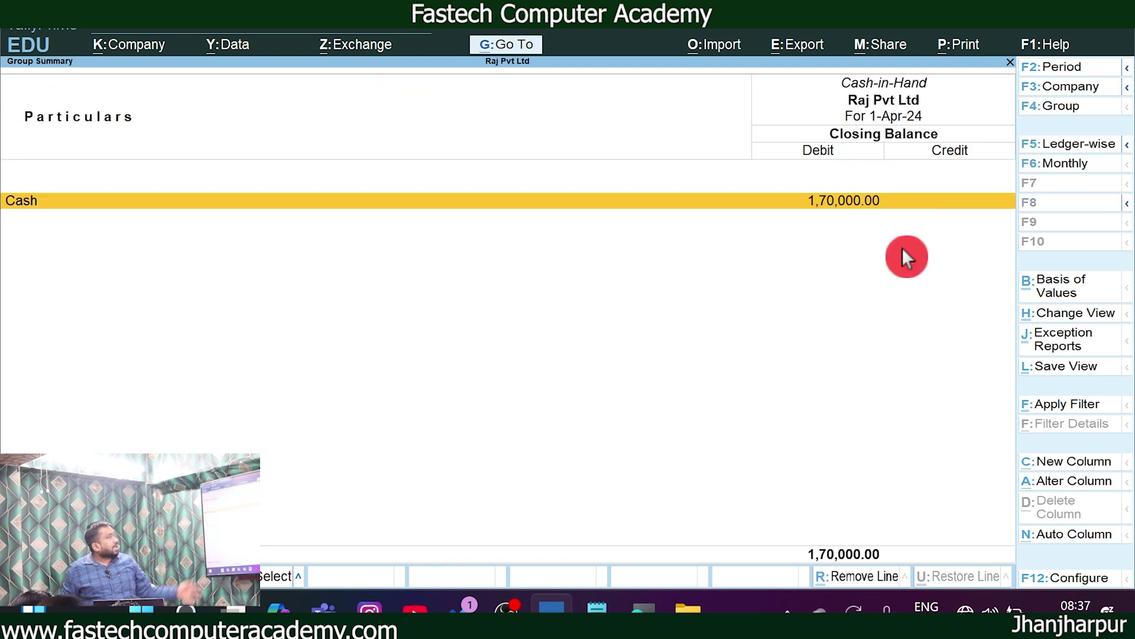
{"action": "key", "text": "Return"}
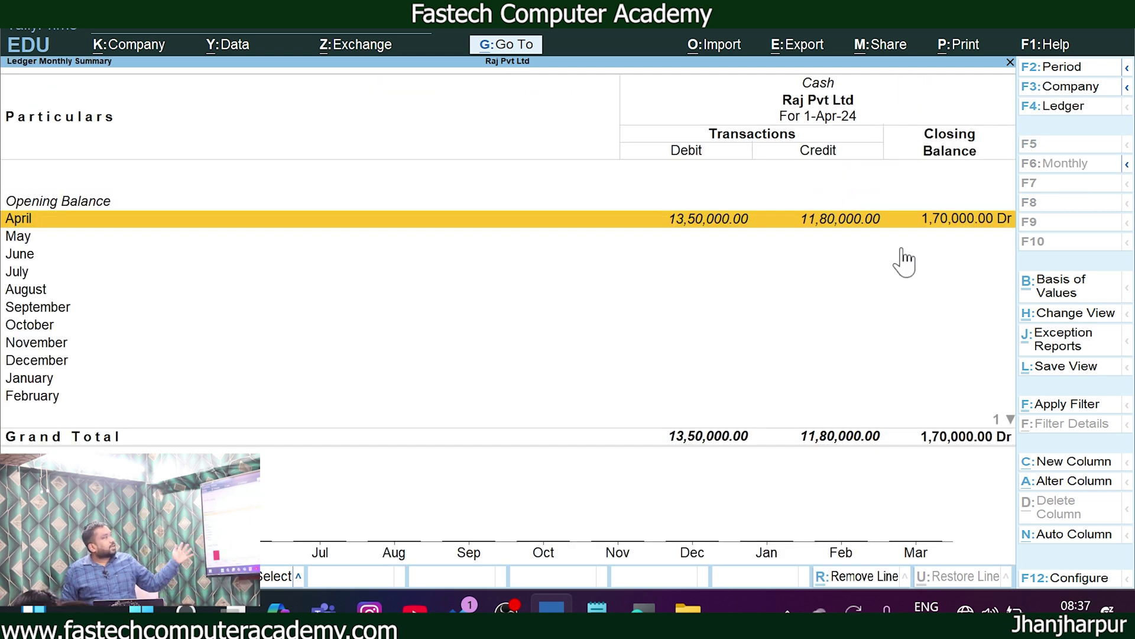
{"action": "key", "text": "Return"}
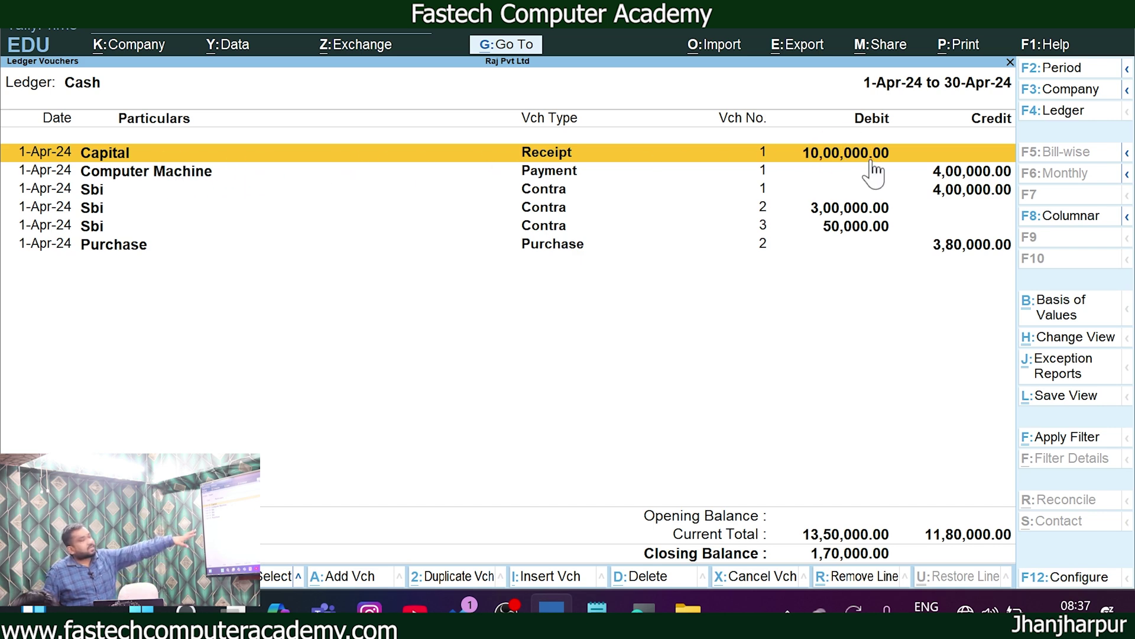
Examine the Cash ledger's receipt, payment, contra and purchase entries one by one, and return to the Balance Sheet
{"action": "left_click", "coordinate": [846, 123]}
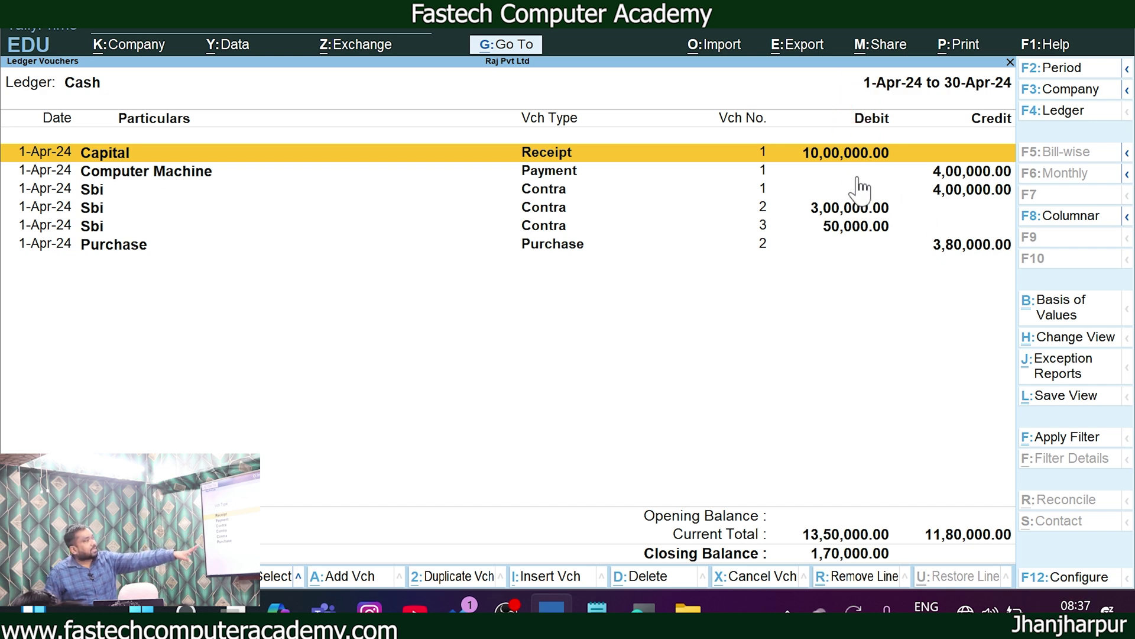
{"action": "left_click", "coordinate": [861, 209]}
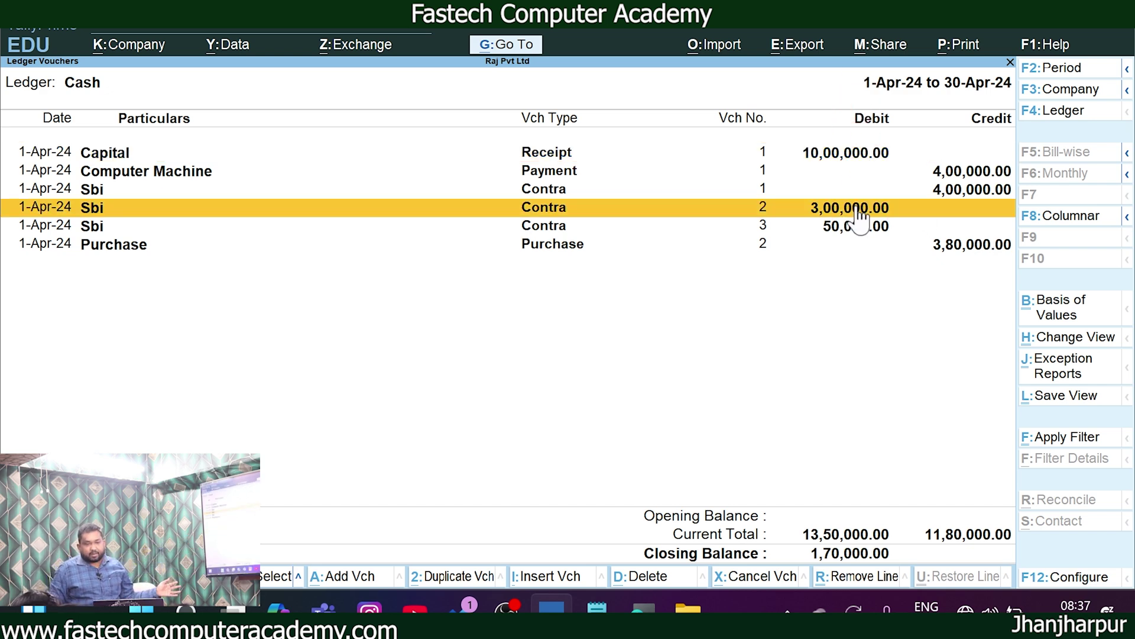
{"action": "key", "text": "Down"}
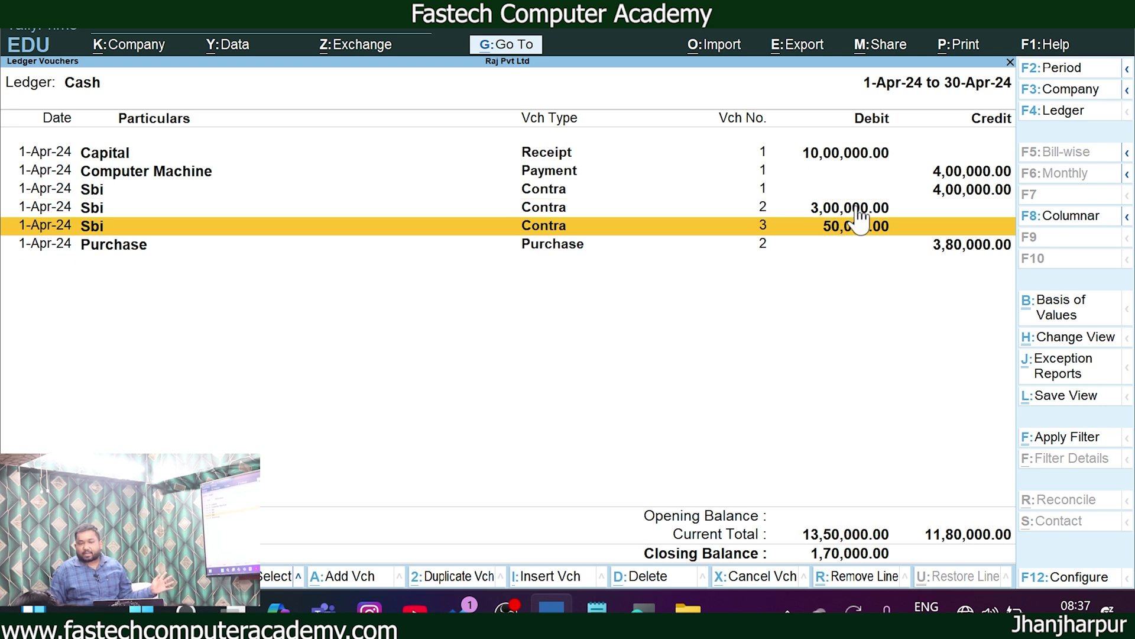
{"action": "key", "text": "Up"}
{"action": "key", "text": "Up"}
{"action": "key", "text": "Up"}
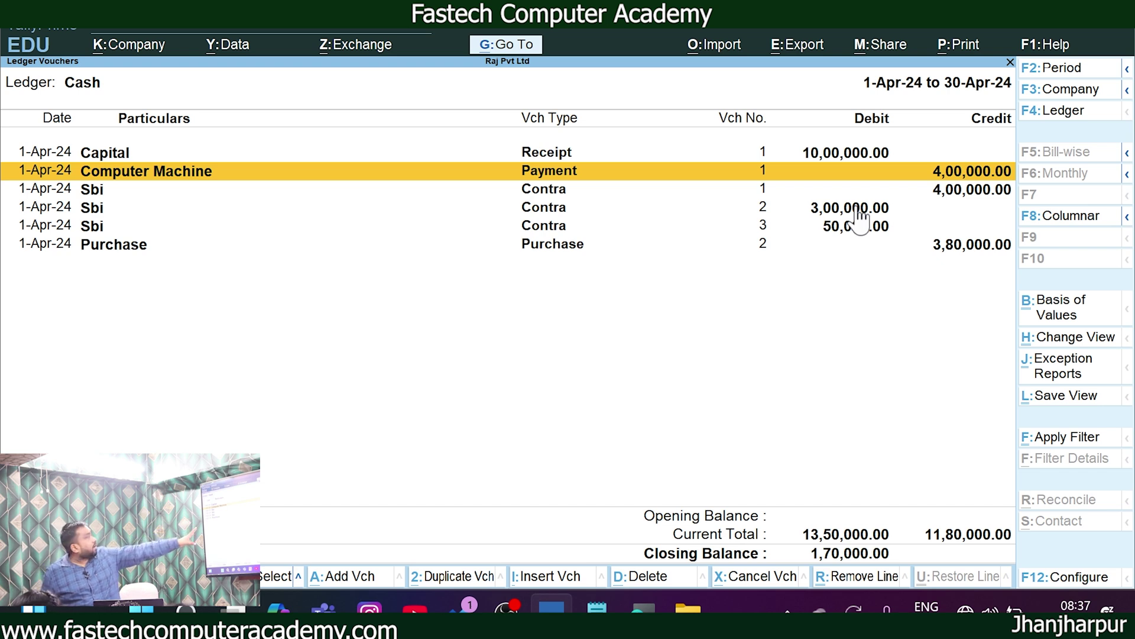
{"action": "key", "text": "Down"}
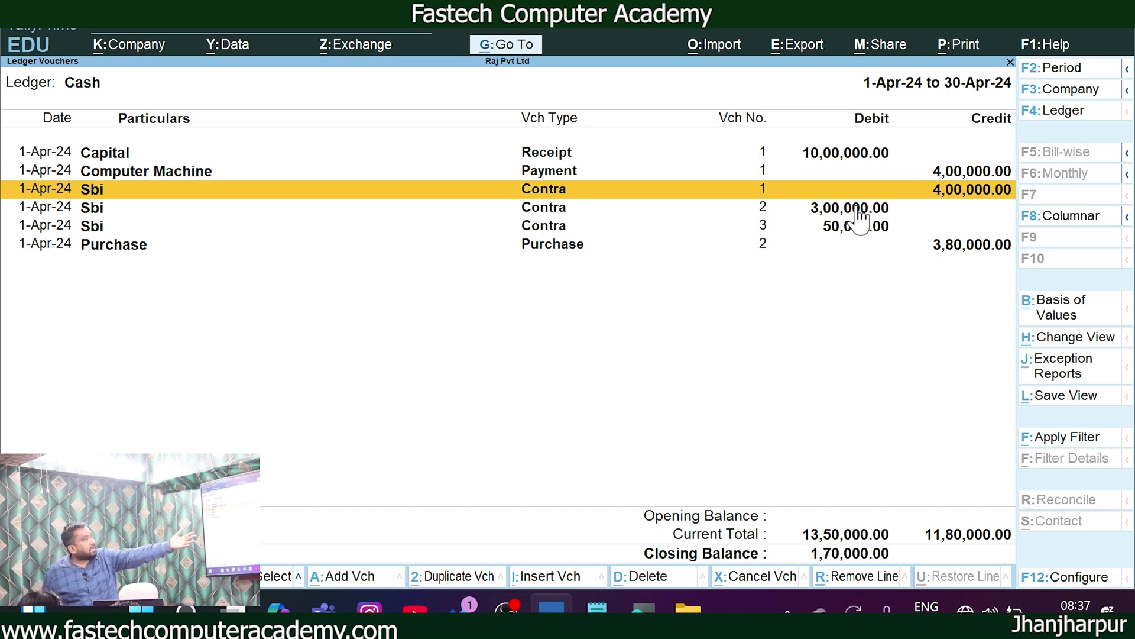
{"action": "key", "text": "Down"}
{"action": "key", "text": "Down"}
{"action": "key", "text": "Down"}
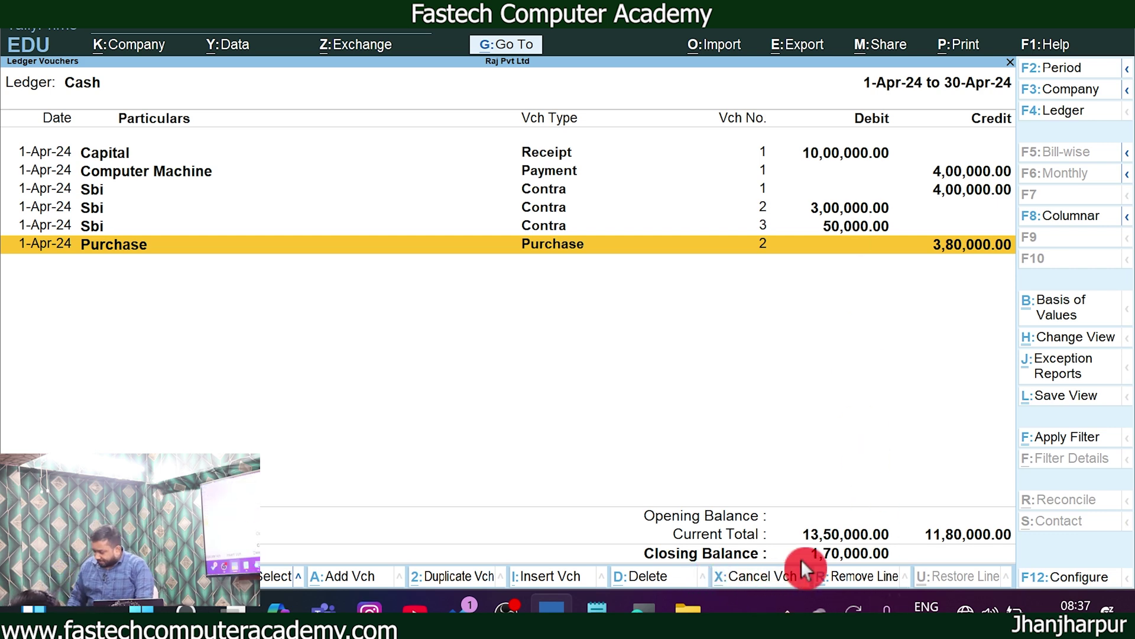
{"action": "key", "text": "Escape"}
{"action": "key", "text": "Escape"}
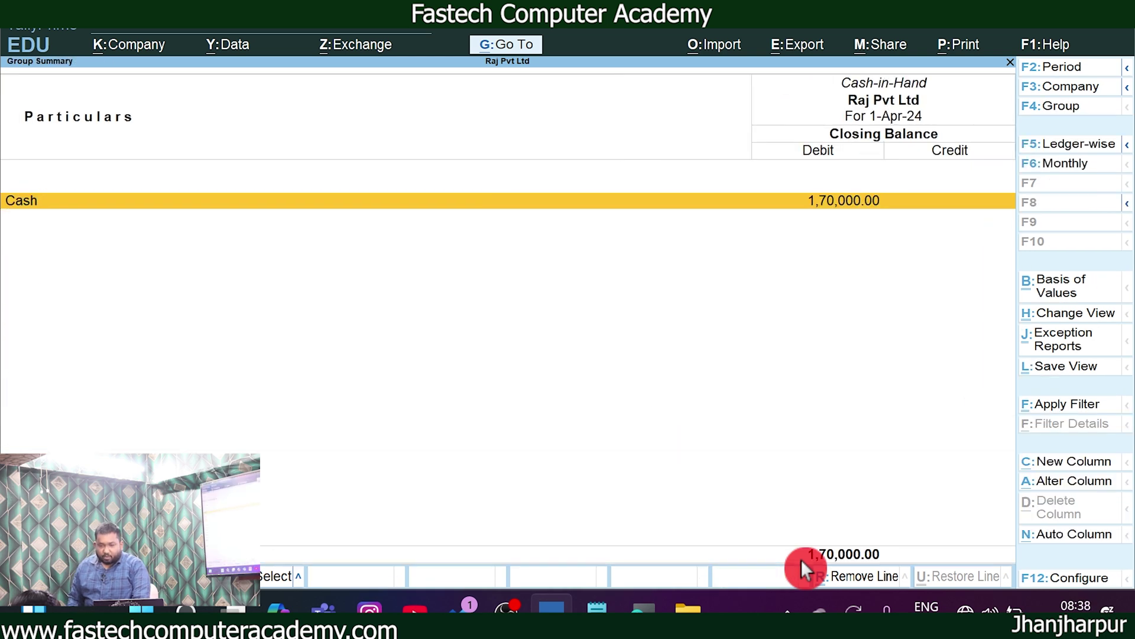
{"action": "key", "text": "Escape"}
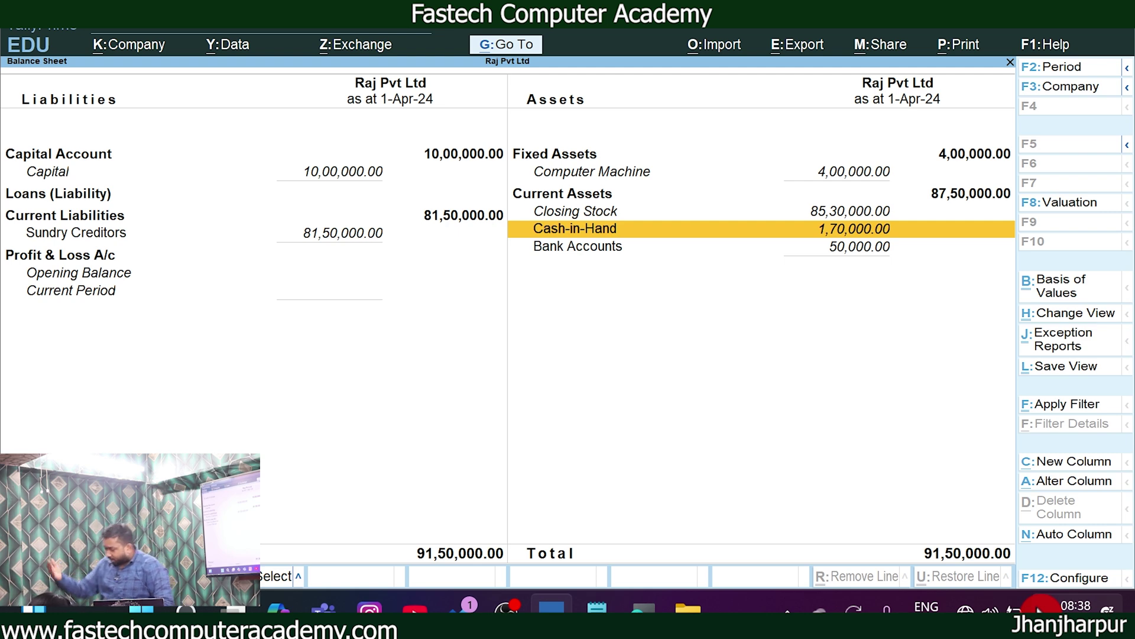
Switch to Notepad to read the question on goods sold by cash, highlight the word "cash", and return to TallyPrime
{"action": "key", "text": "alt+Tab"}
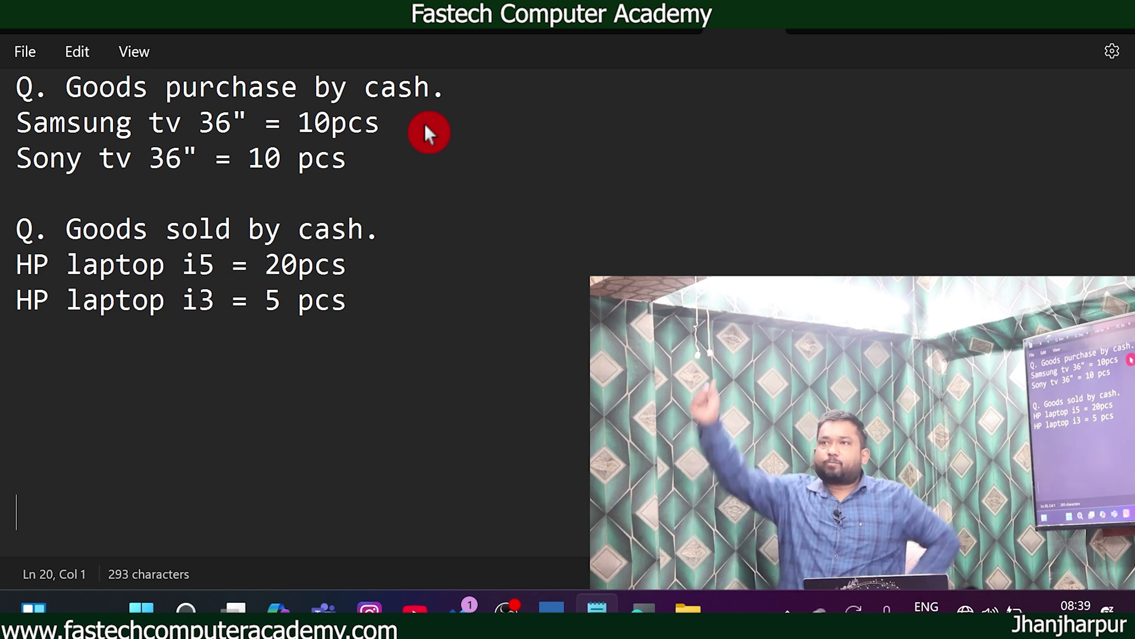
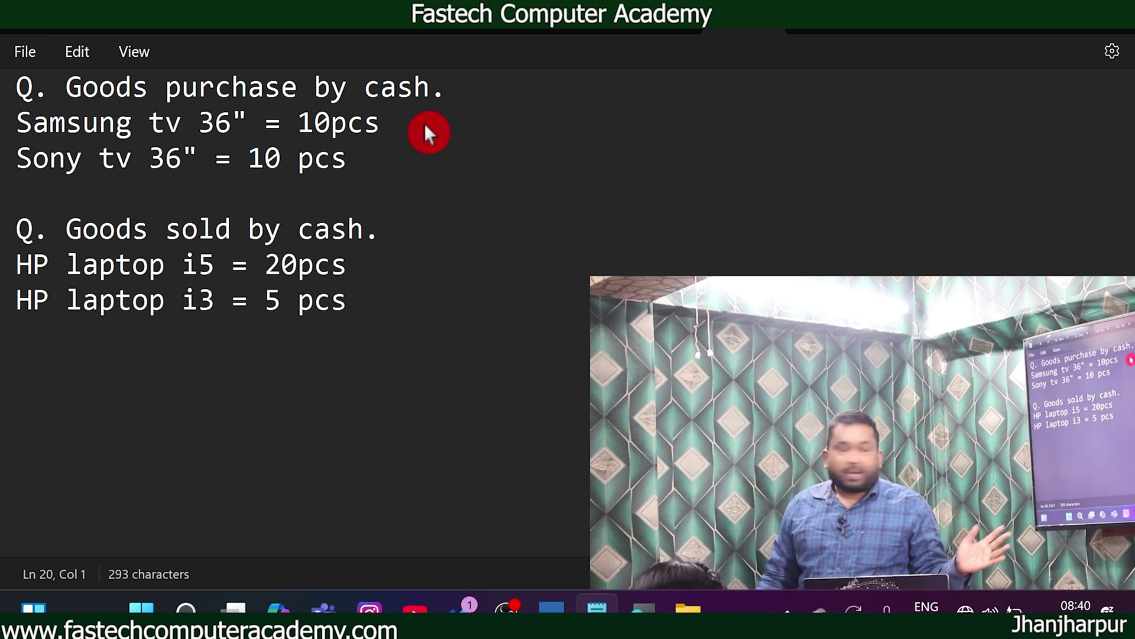
{"action": "double_click", "coordinate": [330, 238]}
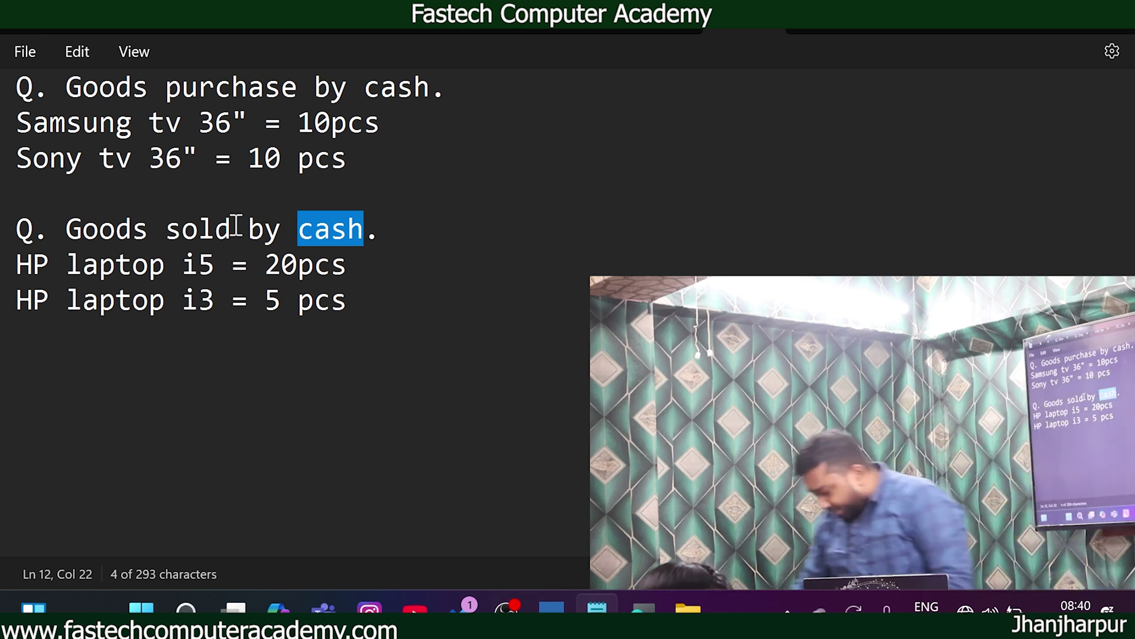
{"action": "key", "text": "alt+Tab"}
{"action": "key", "text": "alt+Tab"}
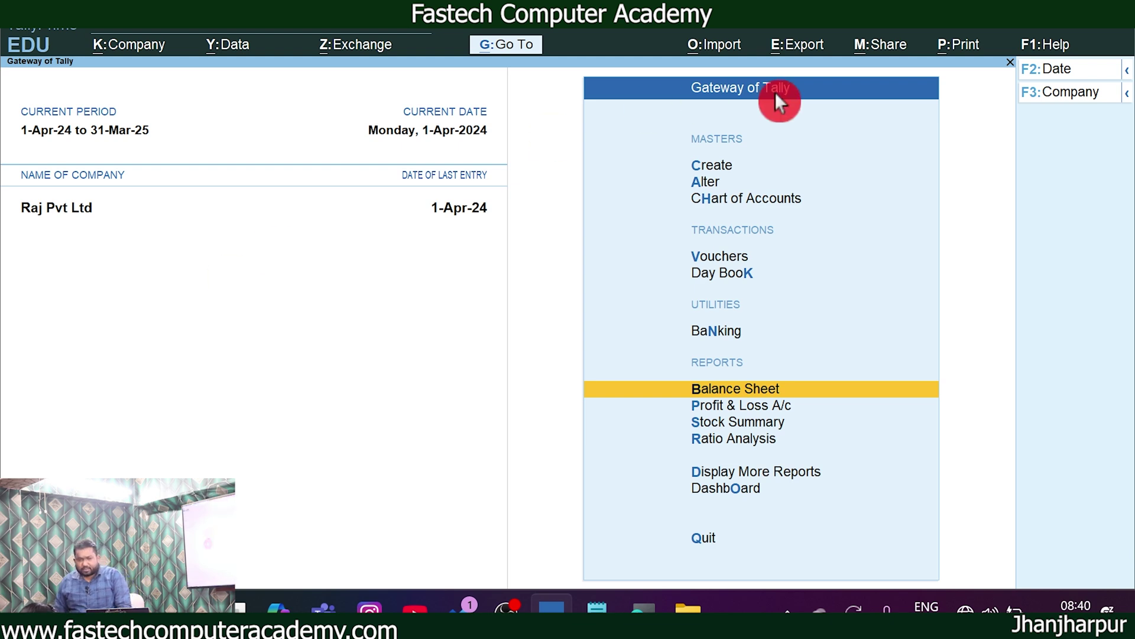
Start a new Sales voucher and select Cash as the party account
{"action": "key", "text": "Up"}
{"action": "key", "text": "Up"}
{"action": "key", "text": "Up"}
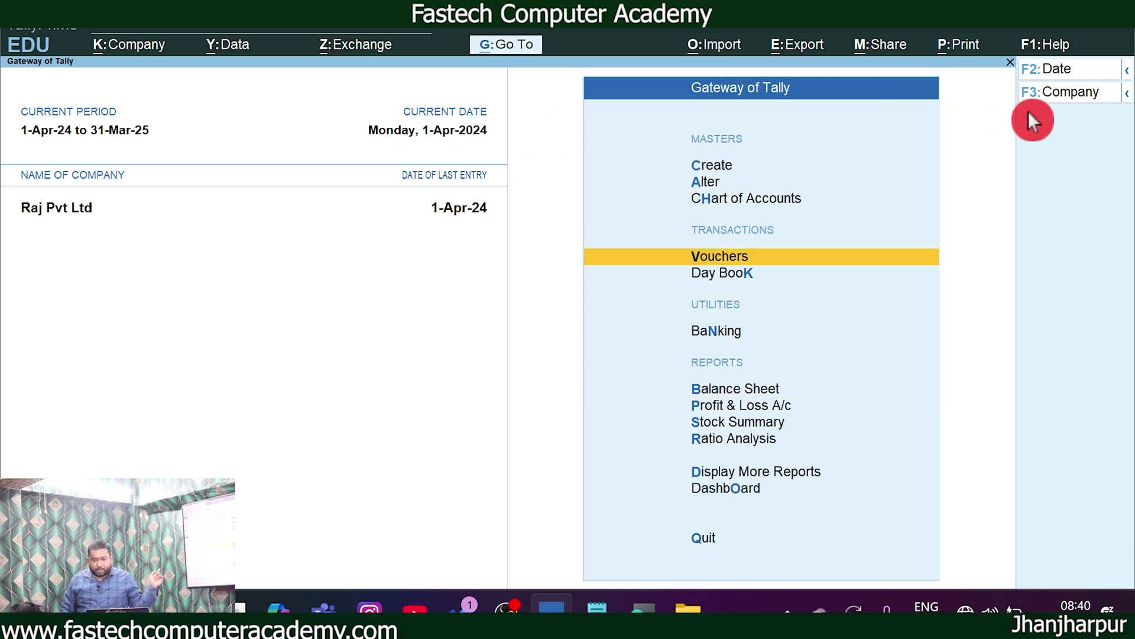
{"action": "key", "text": "Return"}
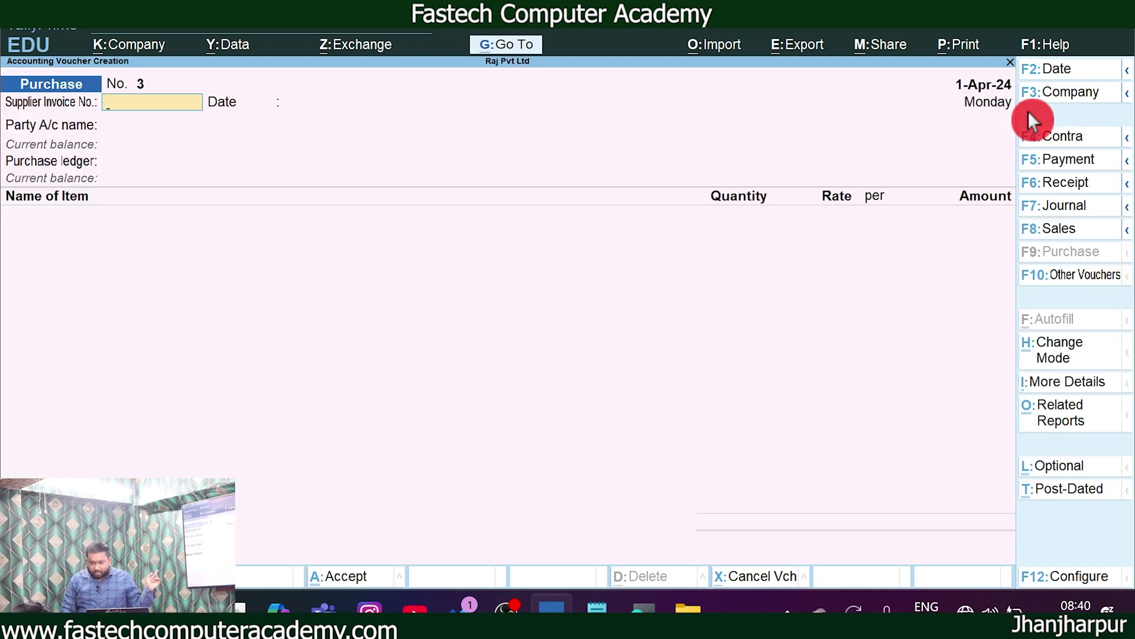
{"action": "key", "text": "F8"}
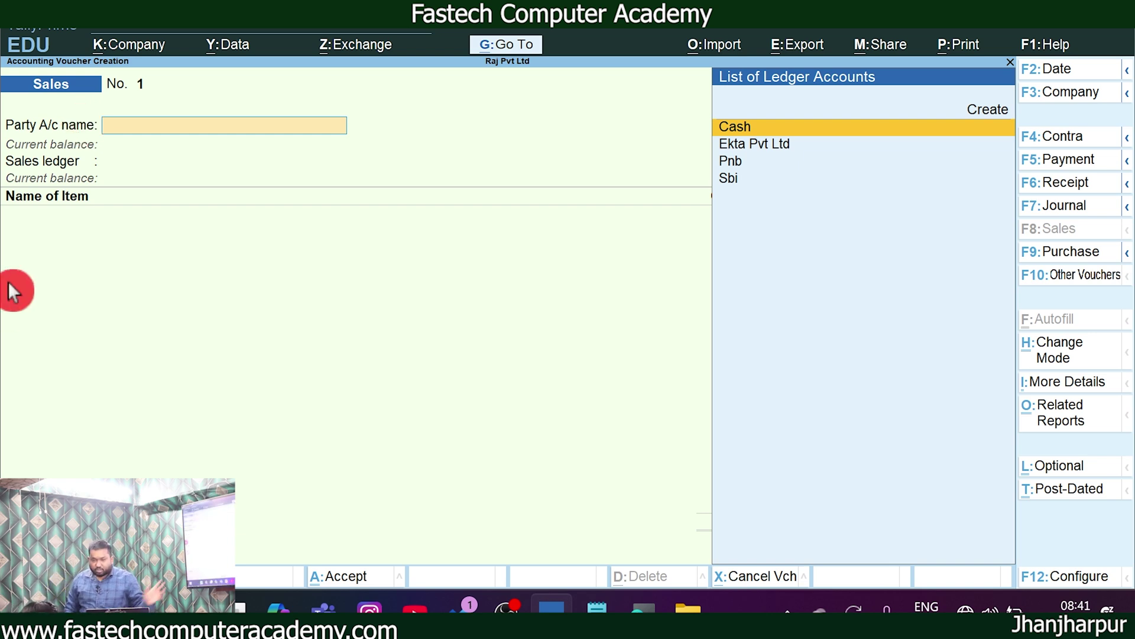
{"action": "key", "text": "Return"}
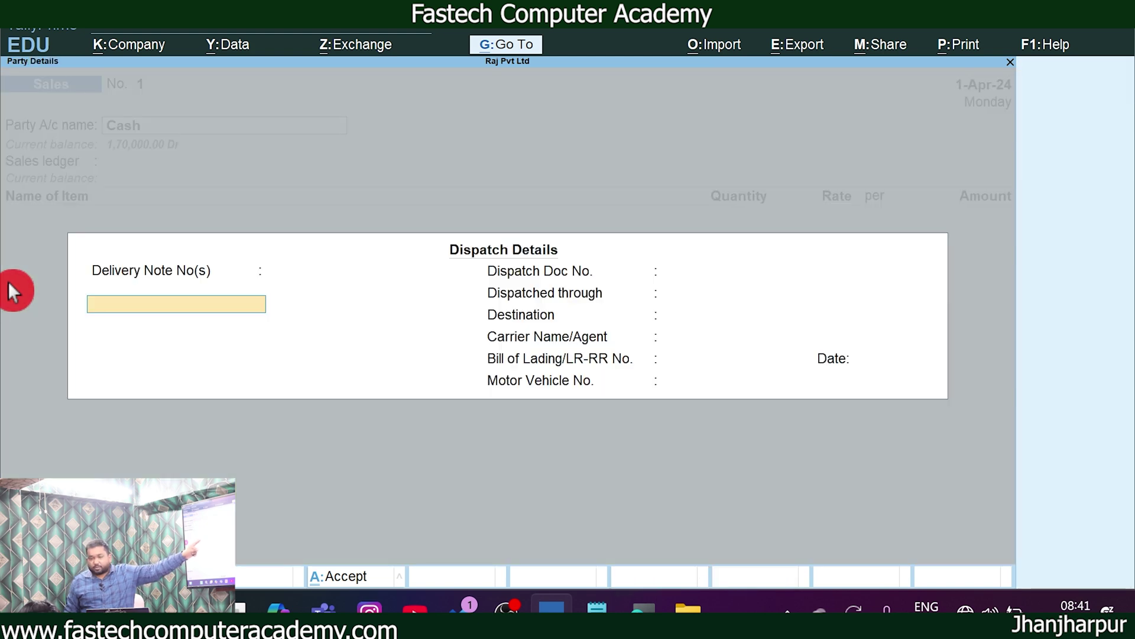
Leave all dispatch details of the cash sale blank and continue to the party details
{"action": "key", "text": "Return"}
{"action": "key", "text": "Return"}
{"action": "key", "text": "Return"}
{"action": "key", "text": "Return"}
{"action": "key", "text": "Return"}
{"action": "key", "text": "Return"}
{"action": "key", "text": "Return"}
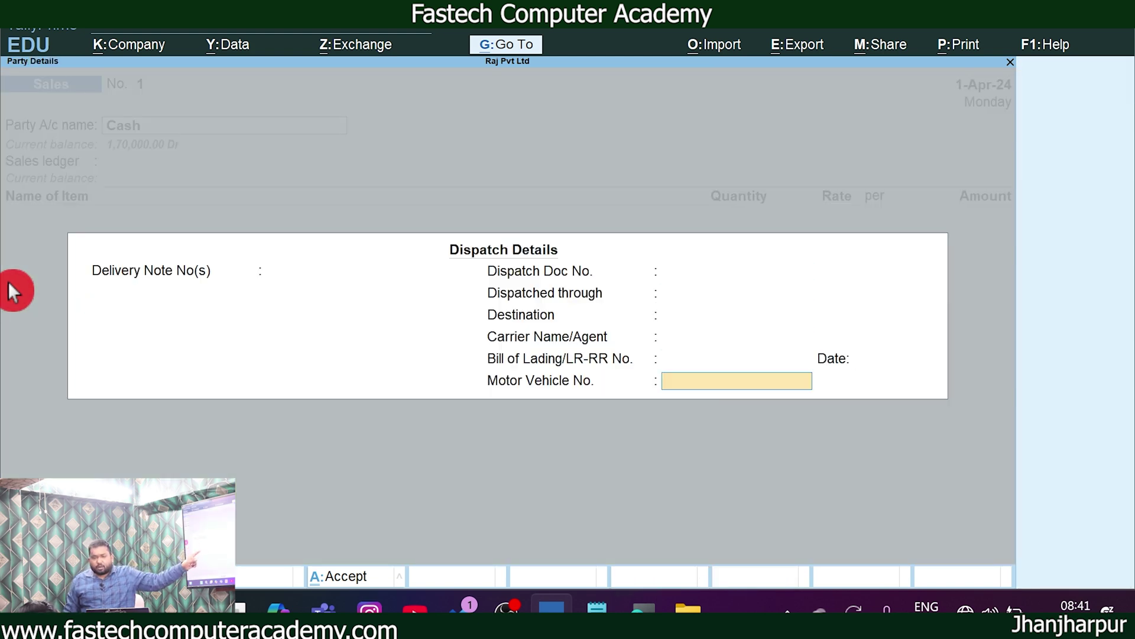
{"action": "key", "text": "Return"}
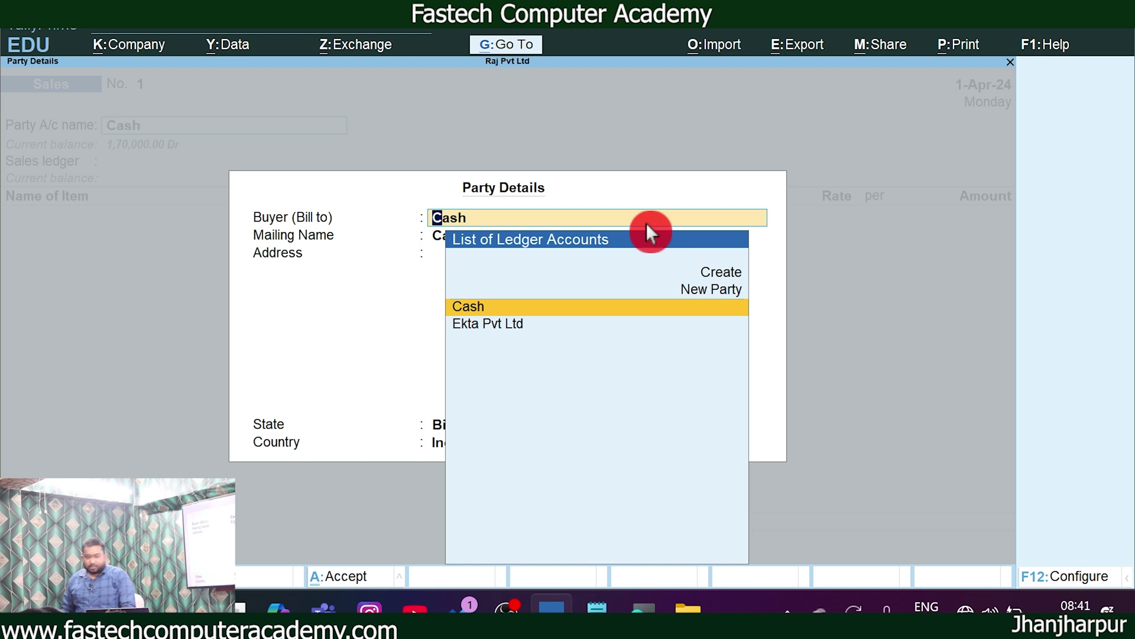
Enter the customer's full name as a new buyer, fill in the customer's address, and accept the party details
{"action": "type", "text": "M"}
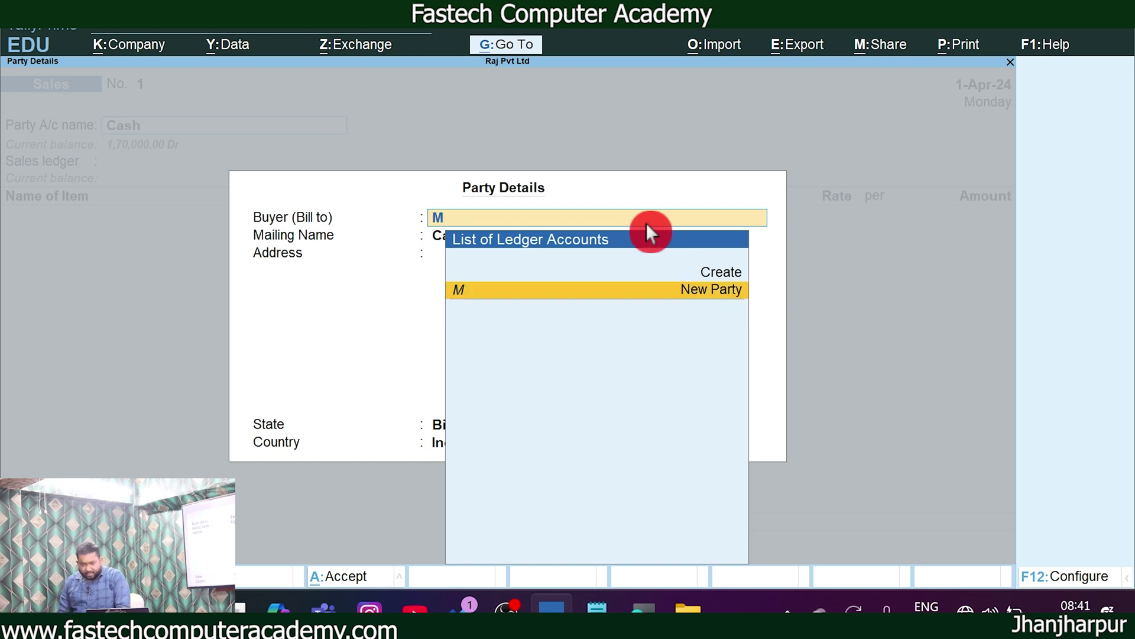
{"action": "type", "text": "ukesh Kumar"}
{"action": "key", "text": "Return"}
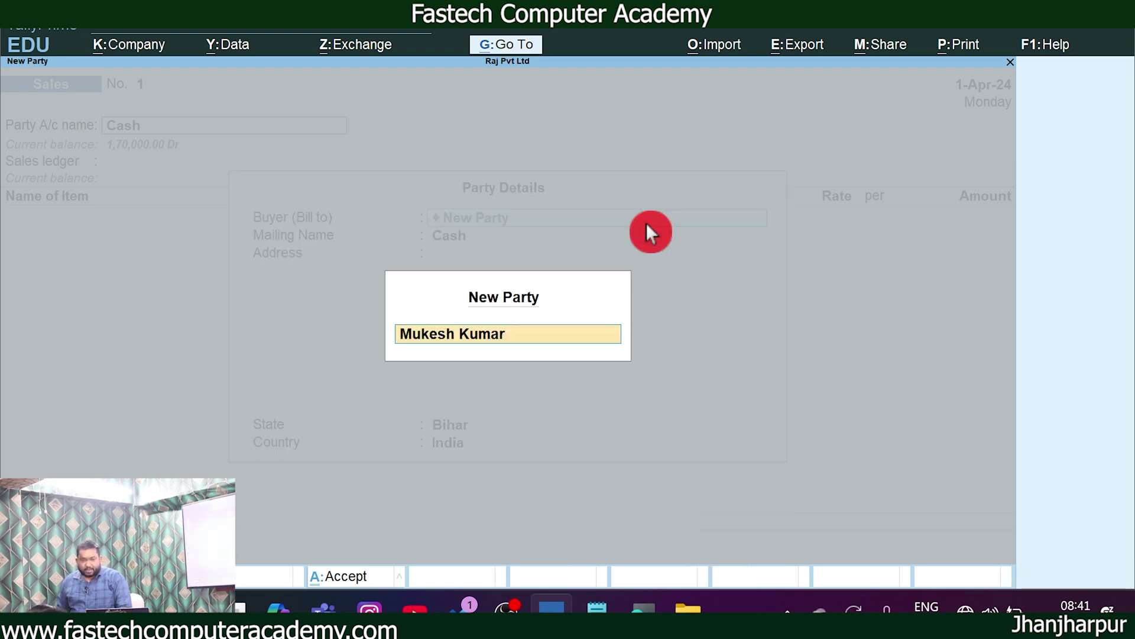
{"action": "key", "text": "Return"}
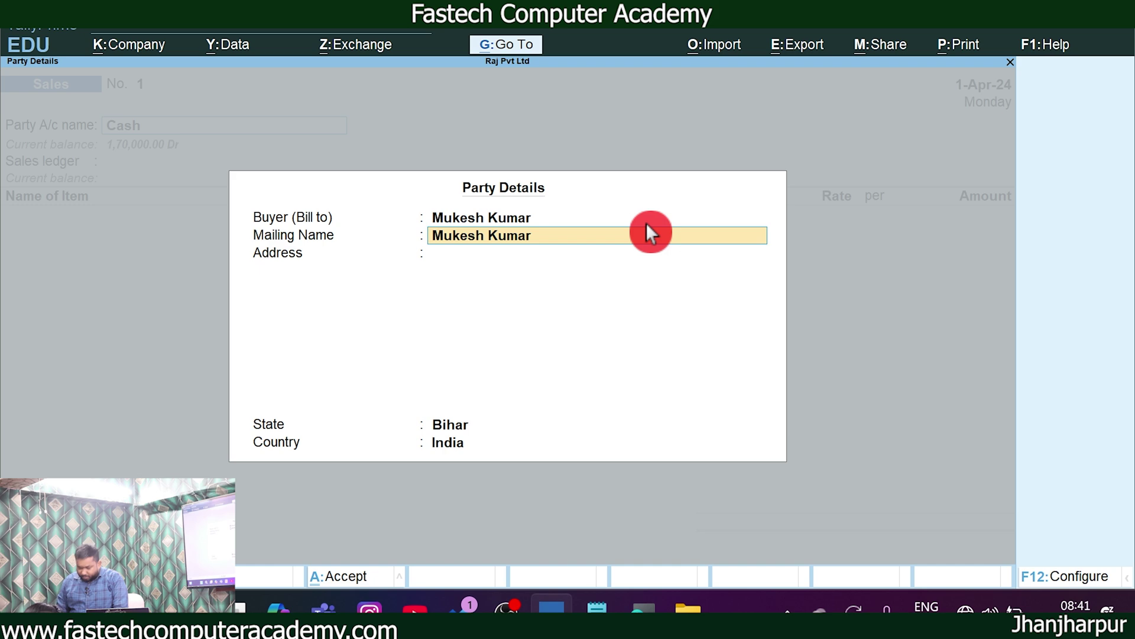
{"action": "key", "text": "Return"}
{"action": "type", "text": "Jhanjharpur"}
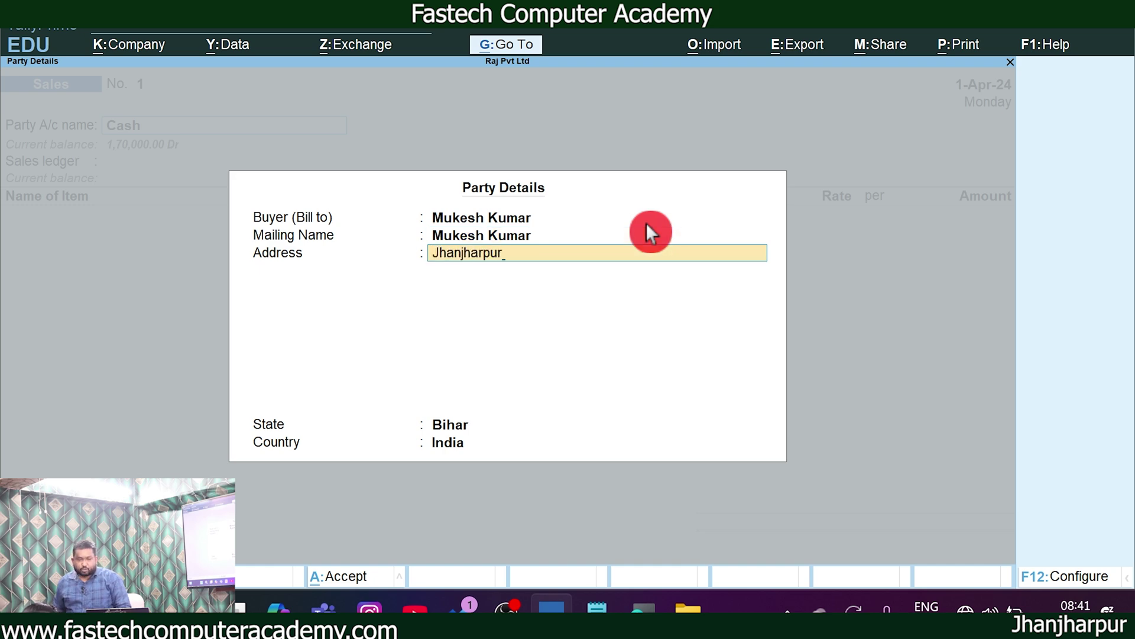
{"action": "key", "text": "ctrl+a"}
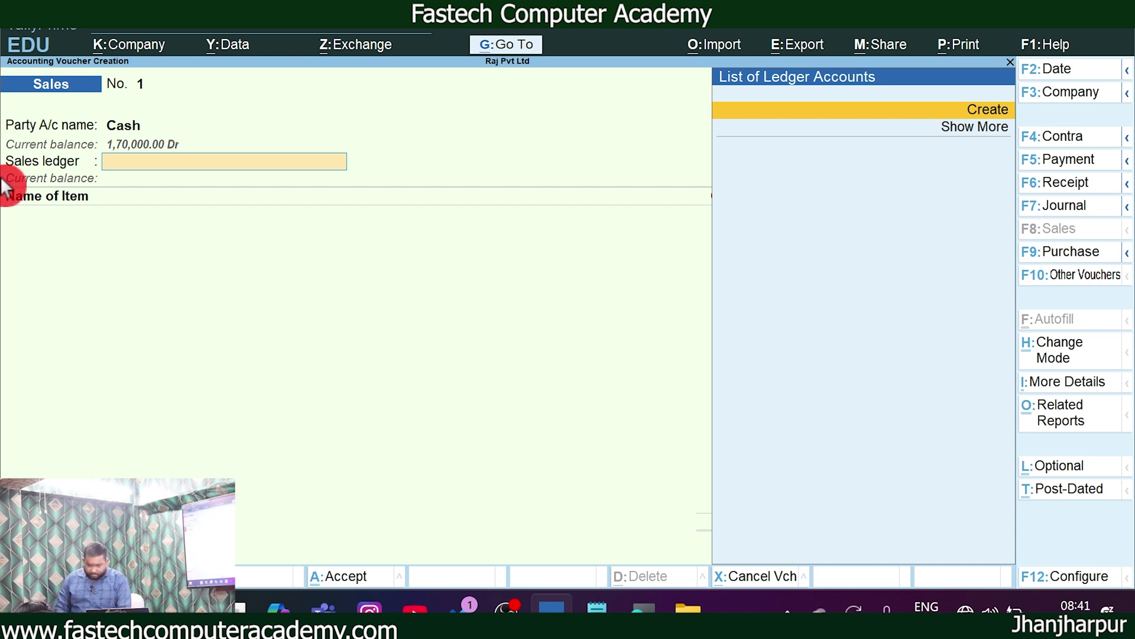
Create a sales ledger named Sale under Sales Accounts and use it in the voucher
{"action": "key", "text": "alt+c"}
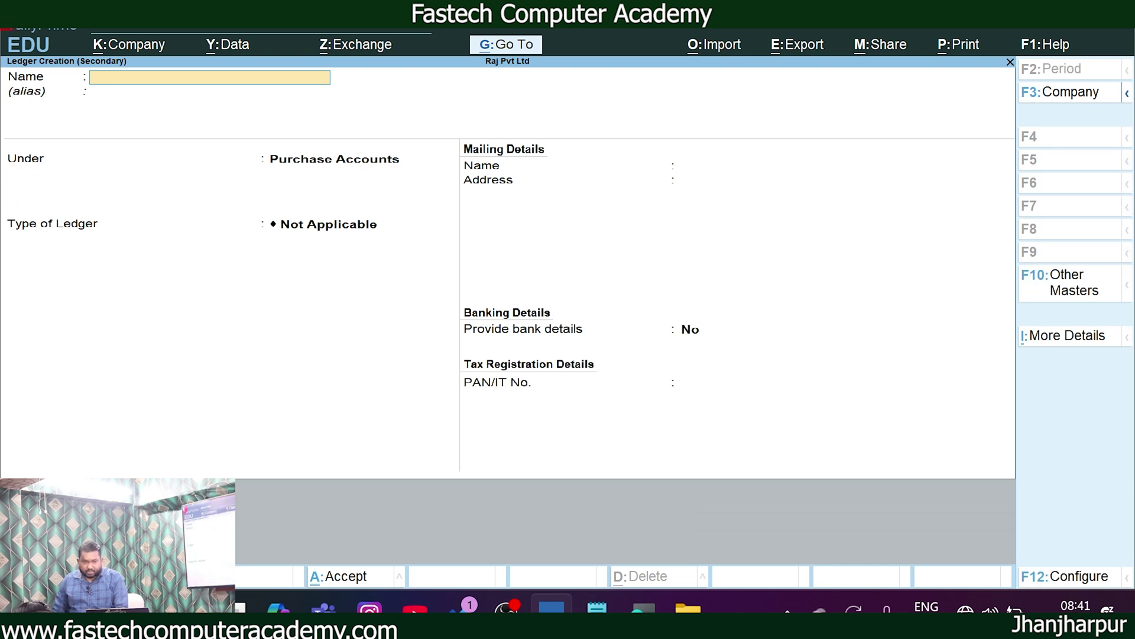
{"action": "type", "text": "Sale"}
{"action": "key", "text": "Return"}
{"action": "type", "text": "Sal"}
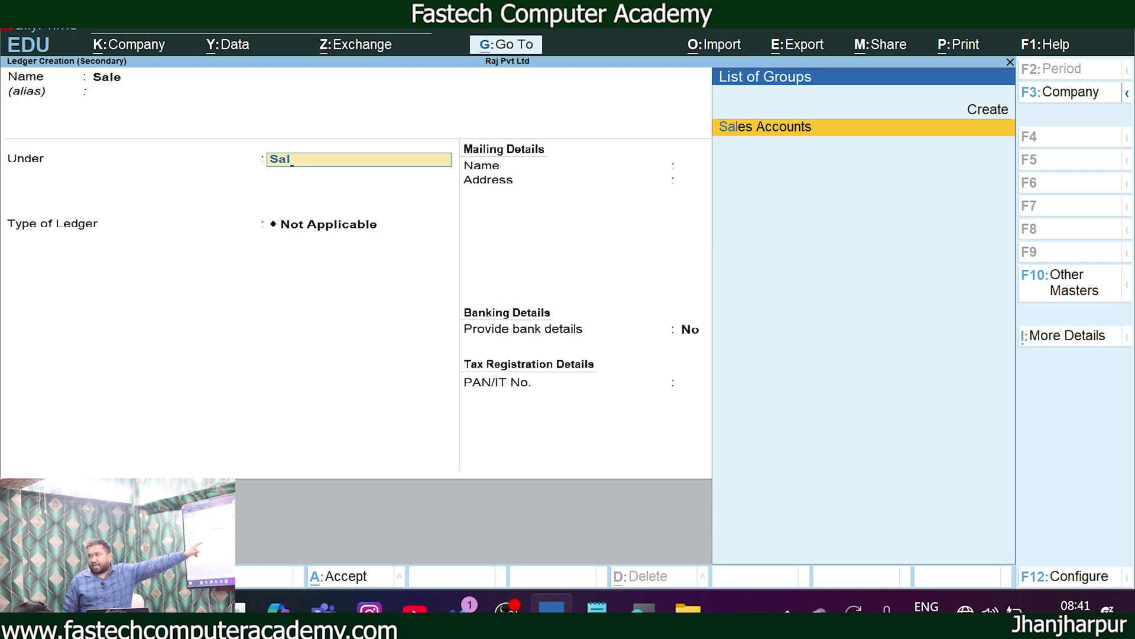
{"action": "key", "text": "Return"}
{"action": "key", "text": "Return"}
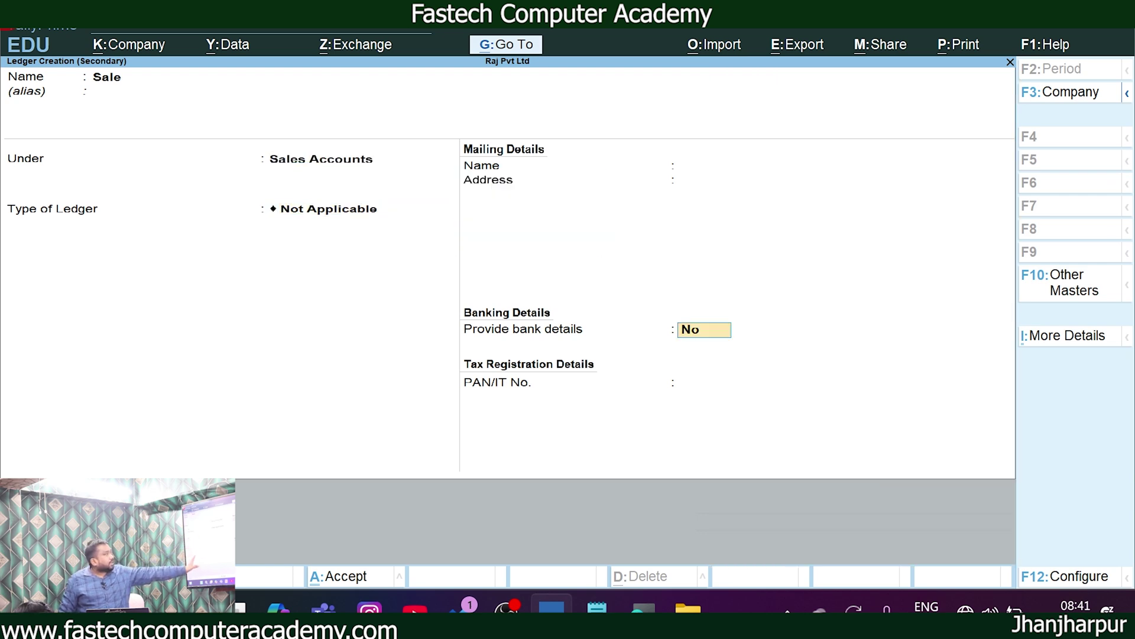
{"action": "key", "text": "Return"}
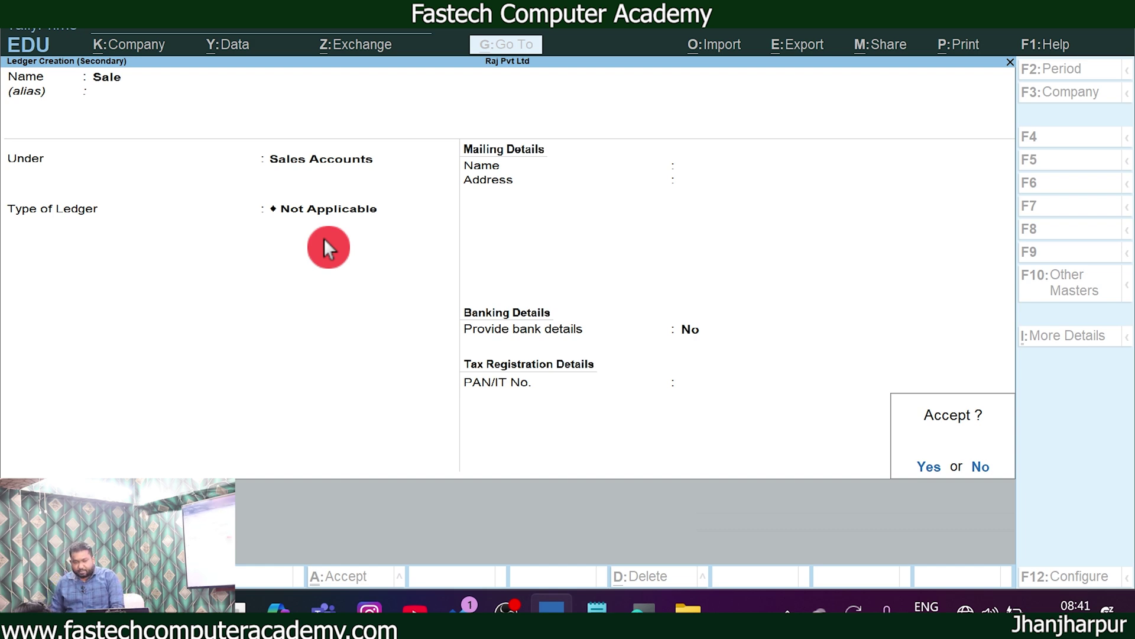
{"action": "key", "text": "Return"}
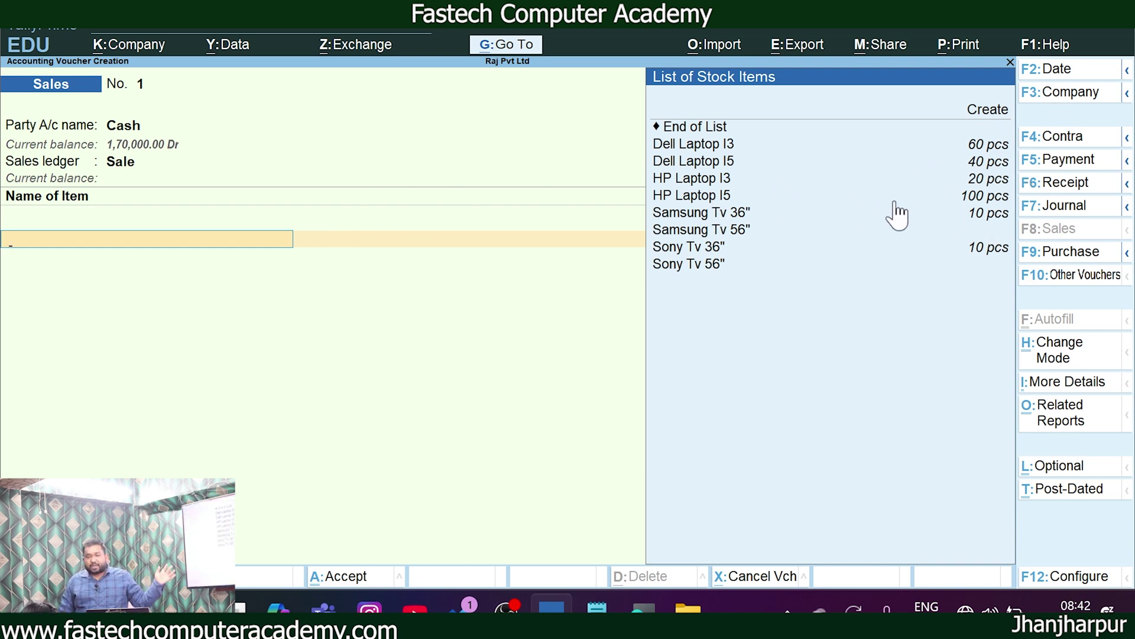
Add 20 pcs of HP Laptop I5 at a rate of 65,000.00 to the sales voucher
{"action": "left_click", "coordinate": [984, 199]}
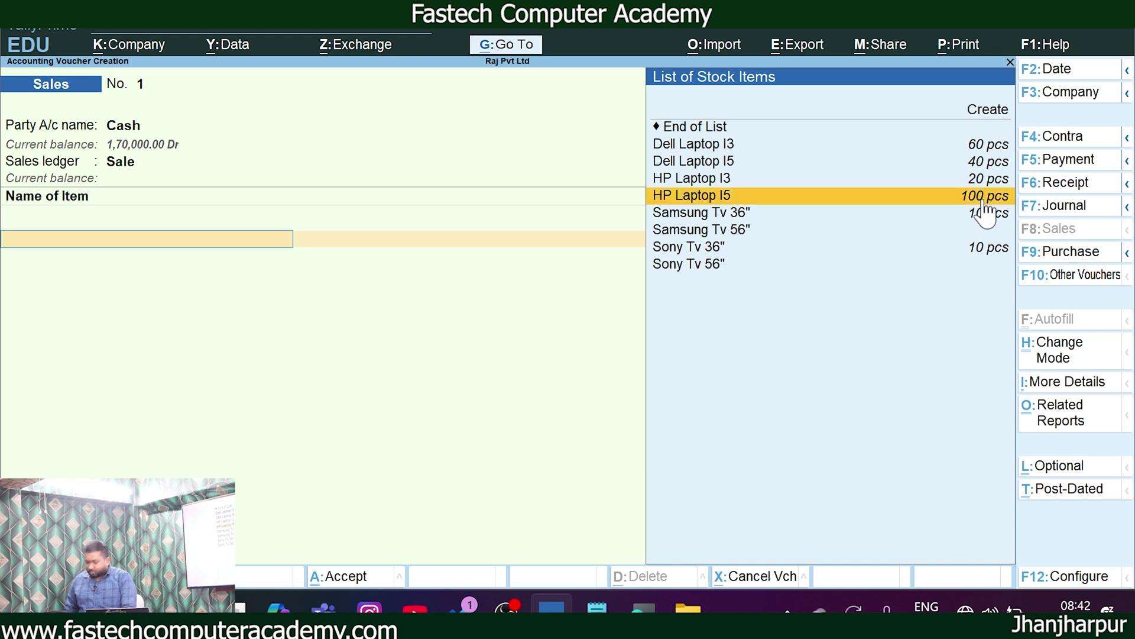
{"action": "left_click", "coordinate": [983, 199]}
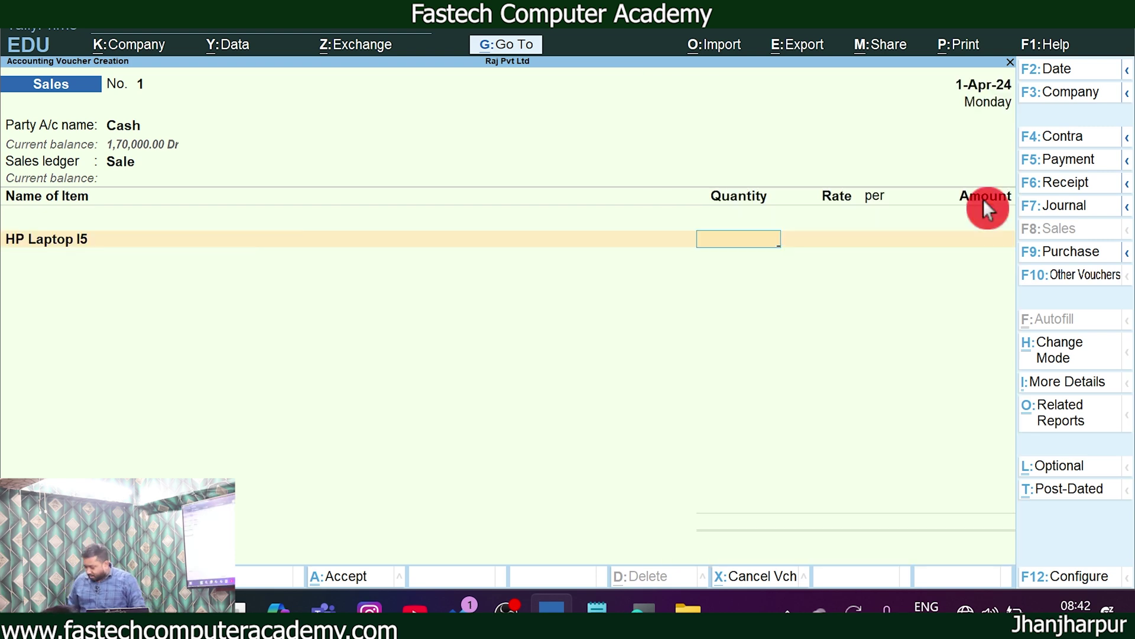
{"action": "type", "text": "20"}
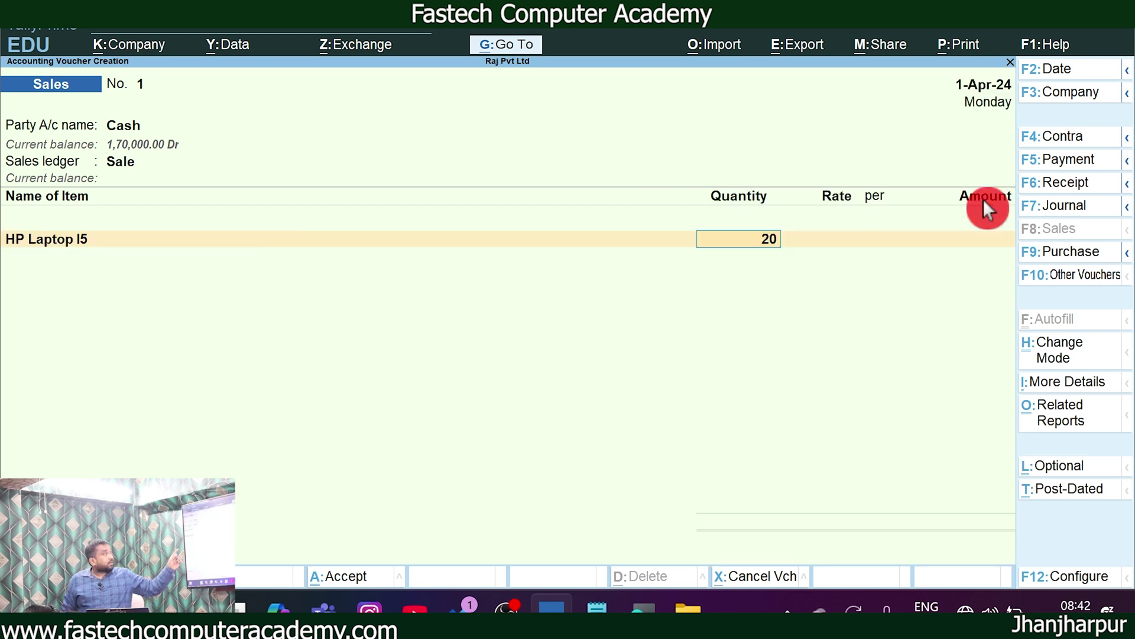
{"action": "key", "text": "Return"}
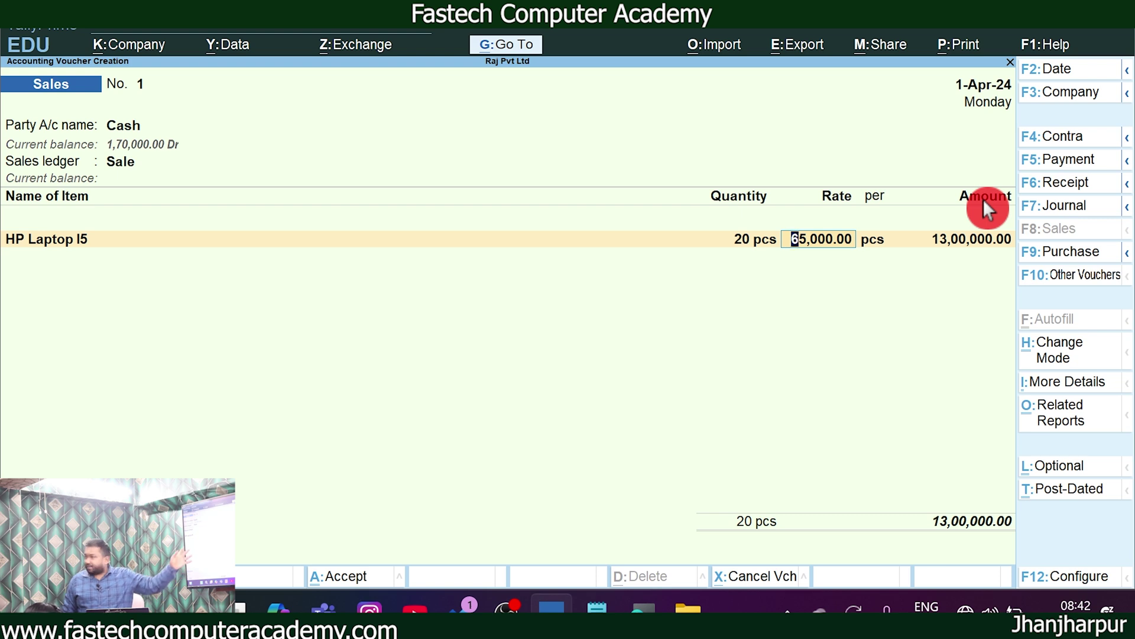
{"action": "key", "text": "Return"}
{"action": "key", "text": "Return"}
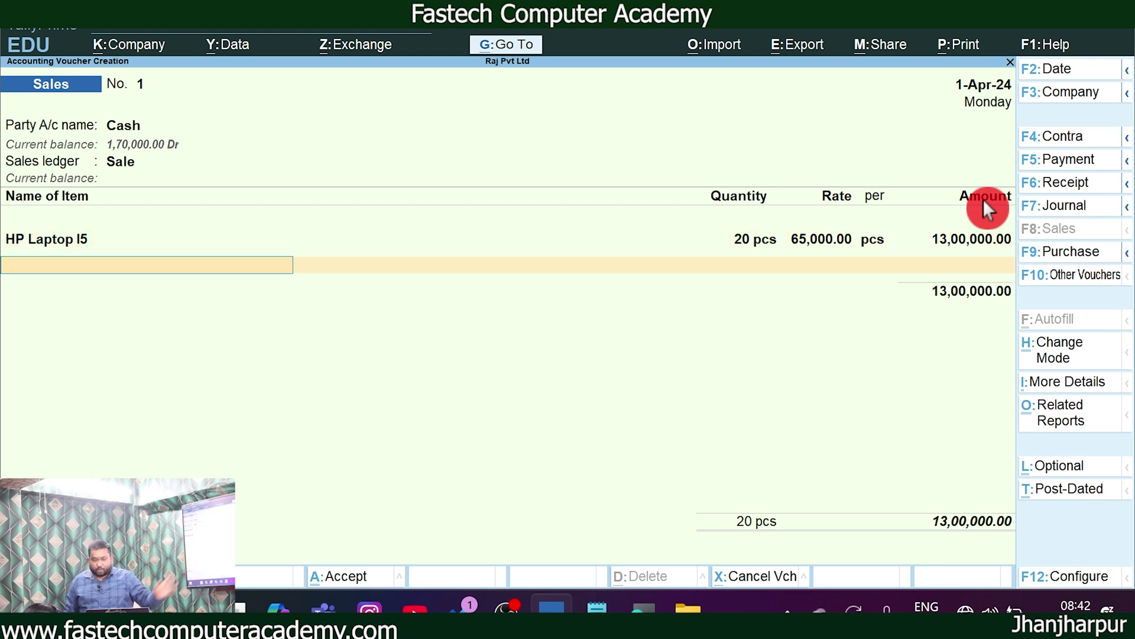
Add 5 pcs of HP Laptop I3 at a rate of 35,000.00, and save the sales voucher
{"action": "key", "text": "Down"}
{"action": "key", "text": "Down"}
{"action": "key", "text": "Down"}
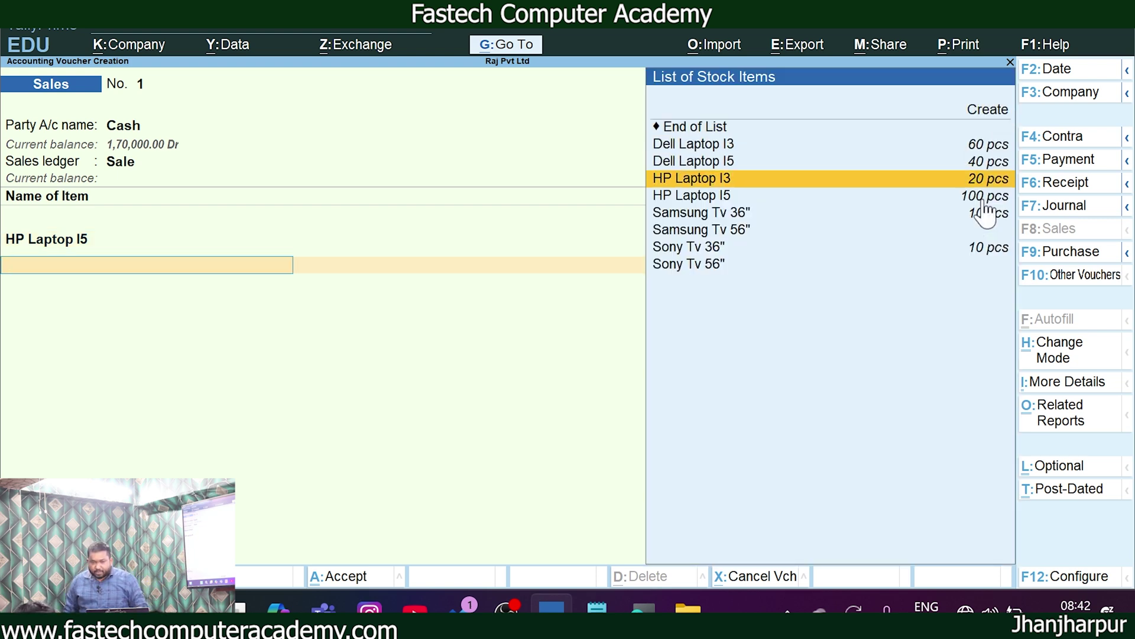
{"action": "key", "text": "Return"}
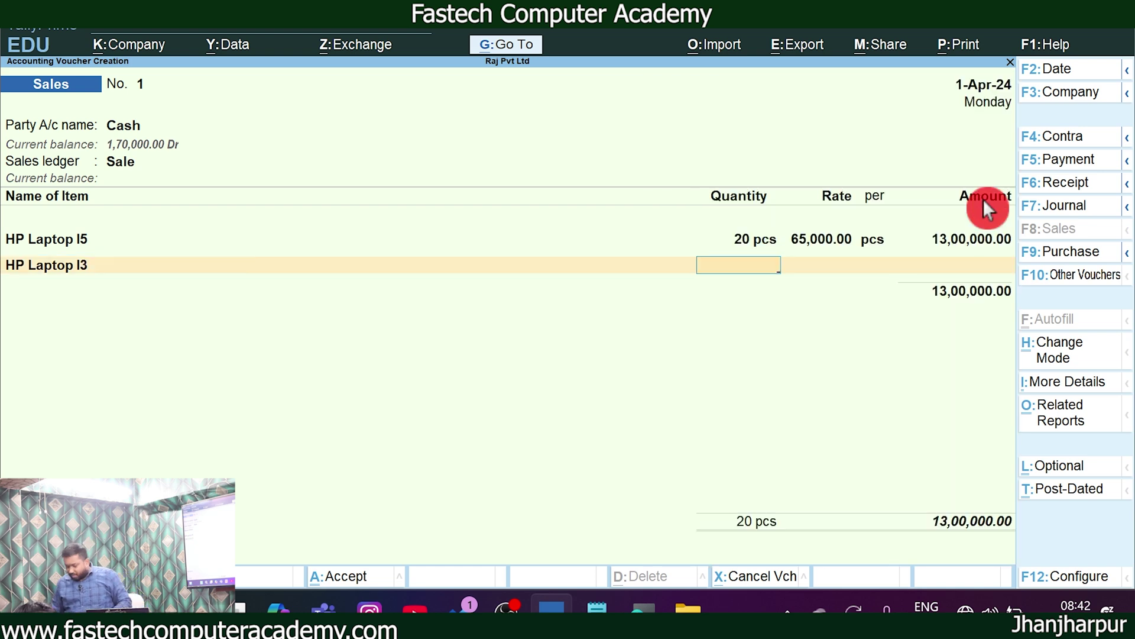
{"action": "type", "text": "5"}
{"action": "key", "text": "Return"}
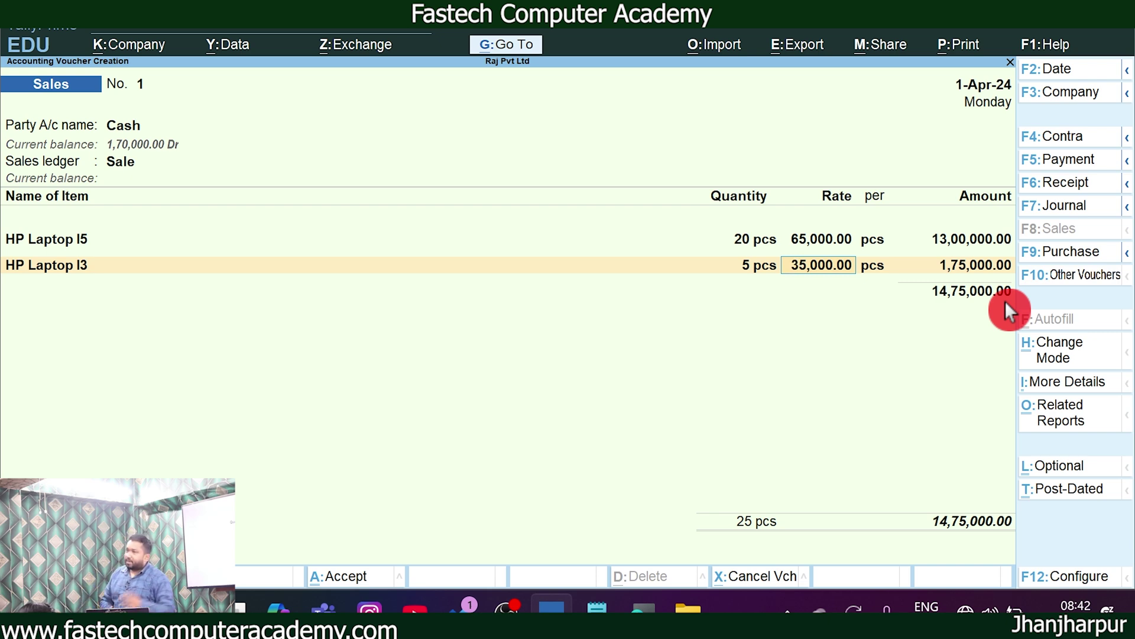
{"action": "key", "text": "Return"}
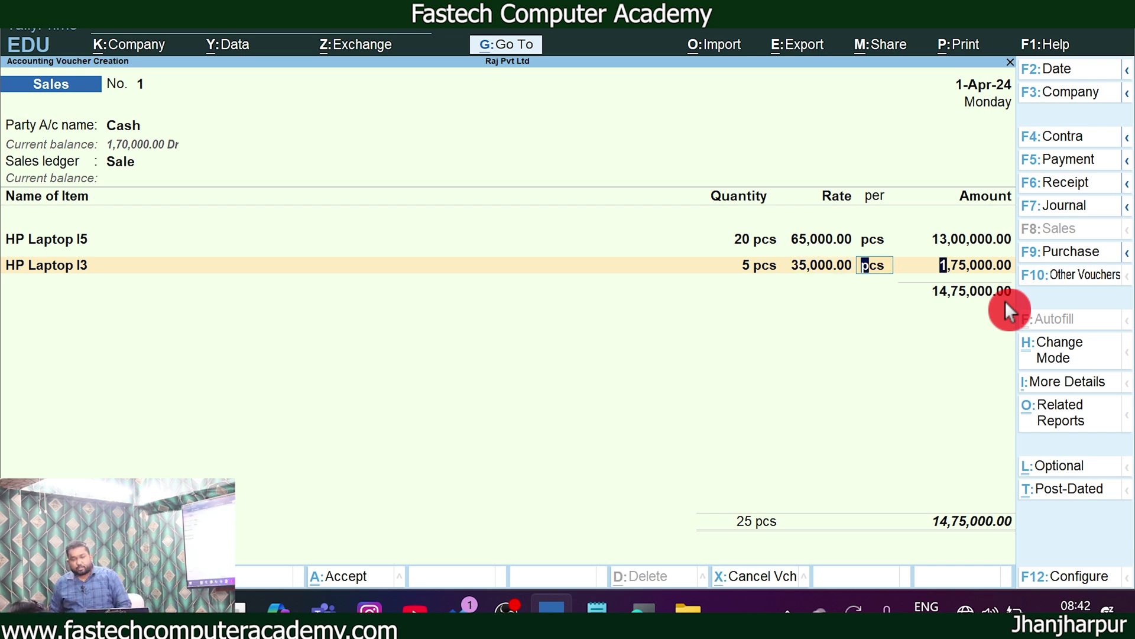
{"action": "key", "text": "Return"}
{"action": "key", "text": "Return"}
{"action": "key", "text": "Return"}
{"action": "key", "text": "Return"}
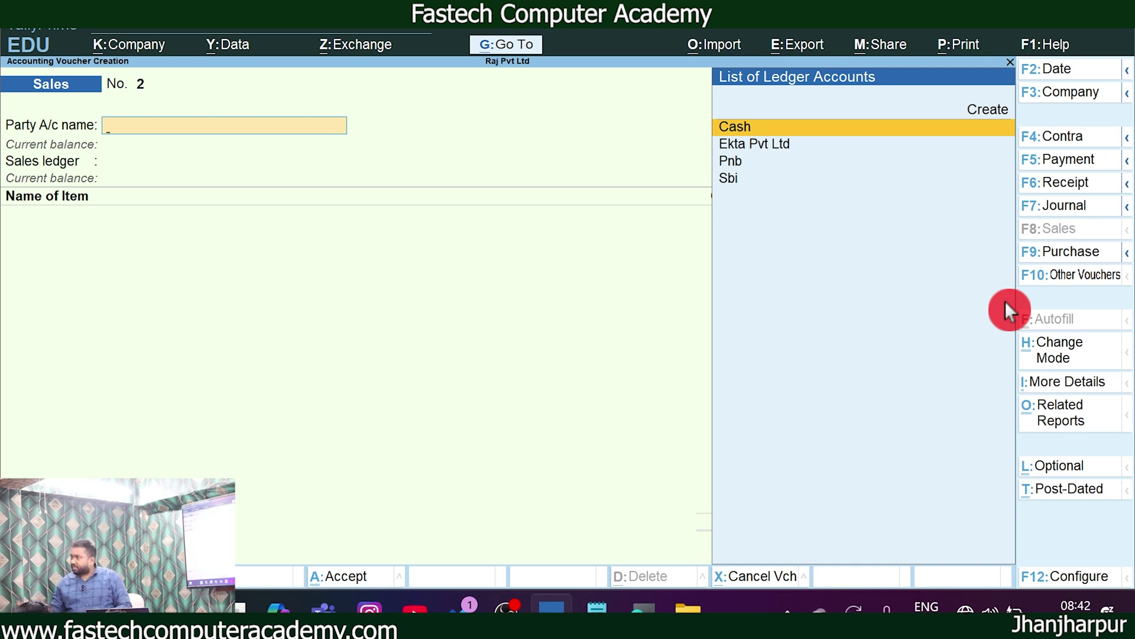
Reopen the saved HP laptop sales voucher and show the print preview of its invoice
{"action": "key", "text": "Page_Up"}
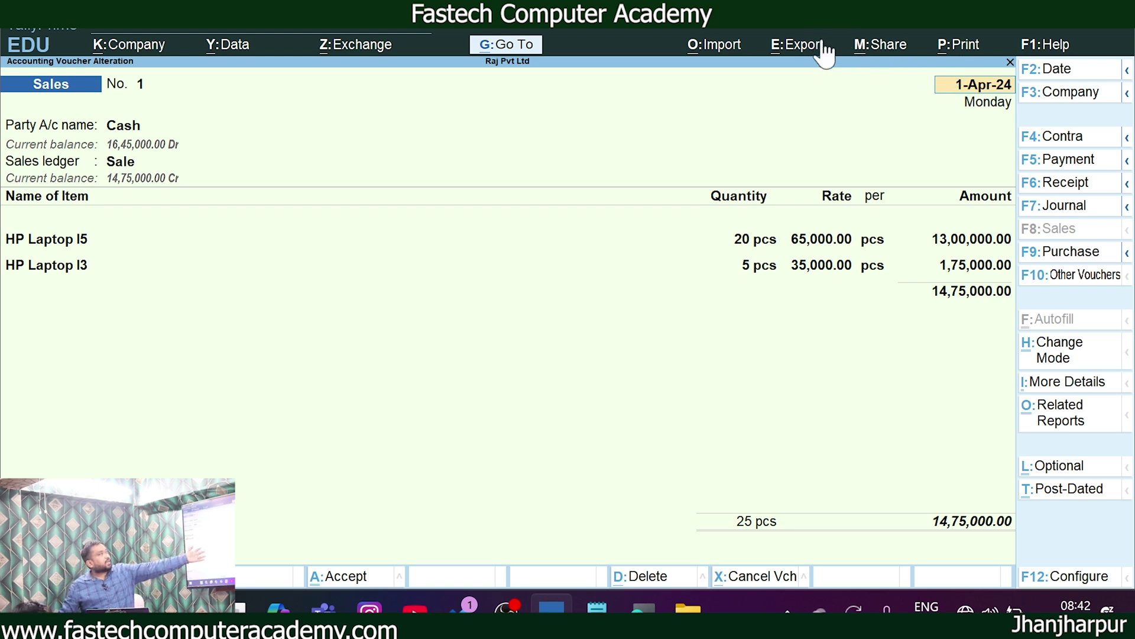
{"action": "left_click", "coordinate": [970, 48]}
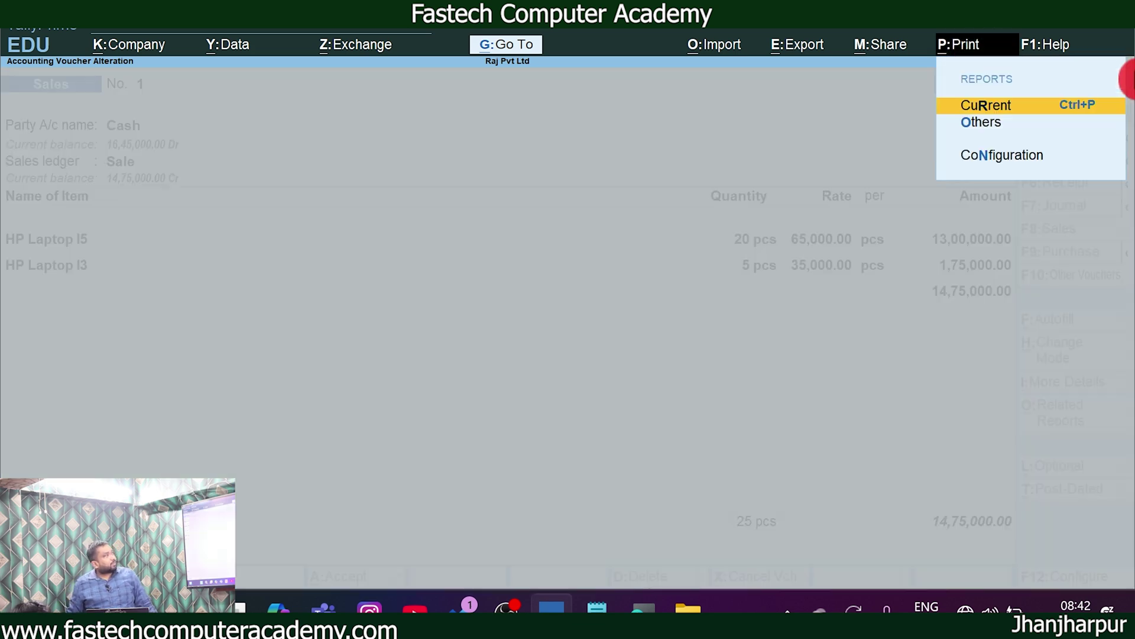
{"action": "key", "text": "Return"}
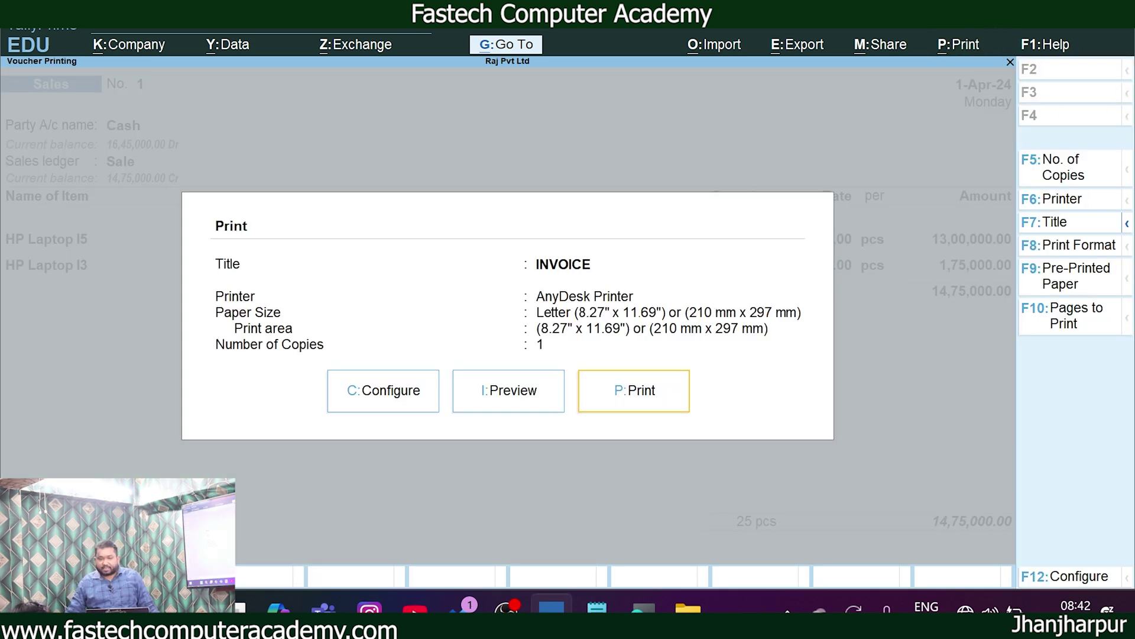
{"action": "left_click", "coordinate": [520, 392]}
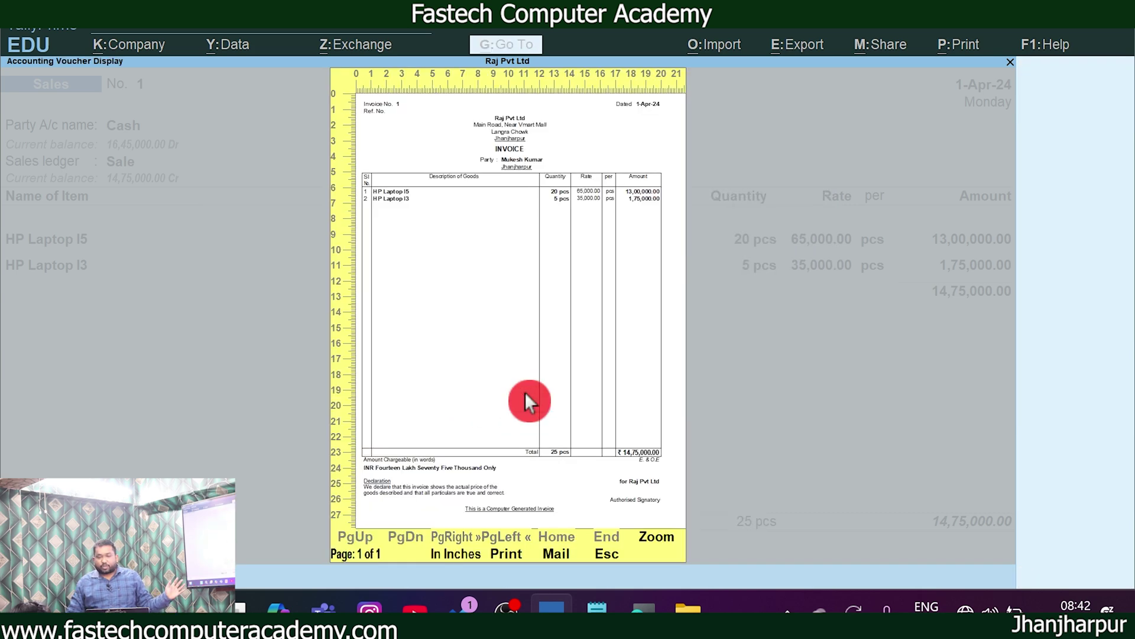
Enlarge the invoice preview, examine its party, item lines, total and signature block, and return to the full-page preview
{"action": "key", "text": "Return"}
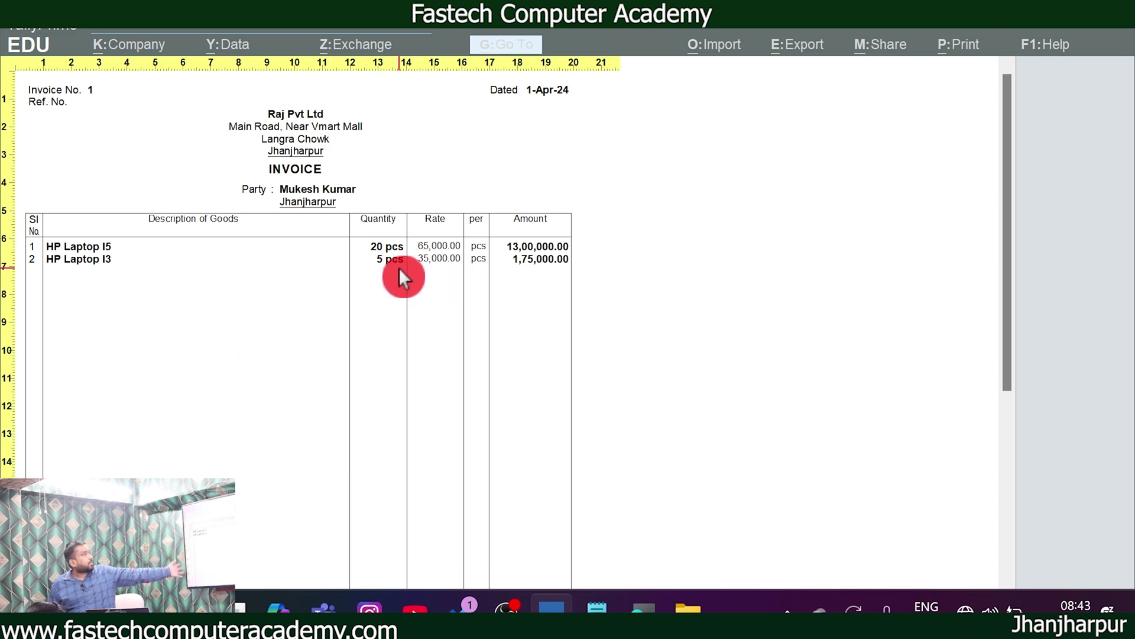
{"action": "scroll", "coordinate": [467, 388], "scroll_direction": "down", "scroll_amount": 5}
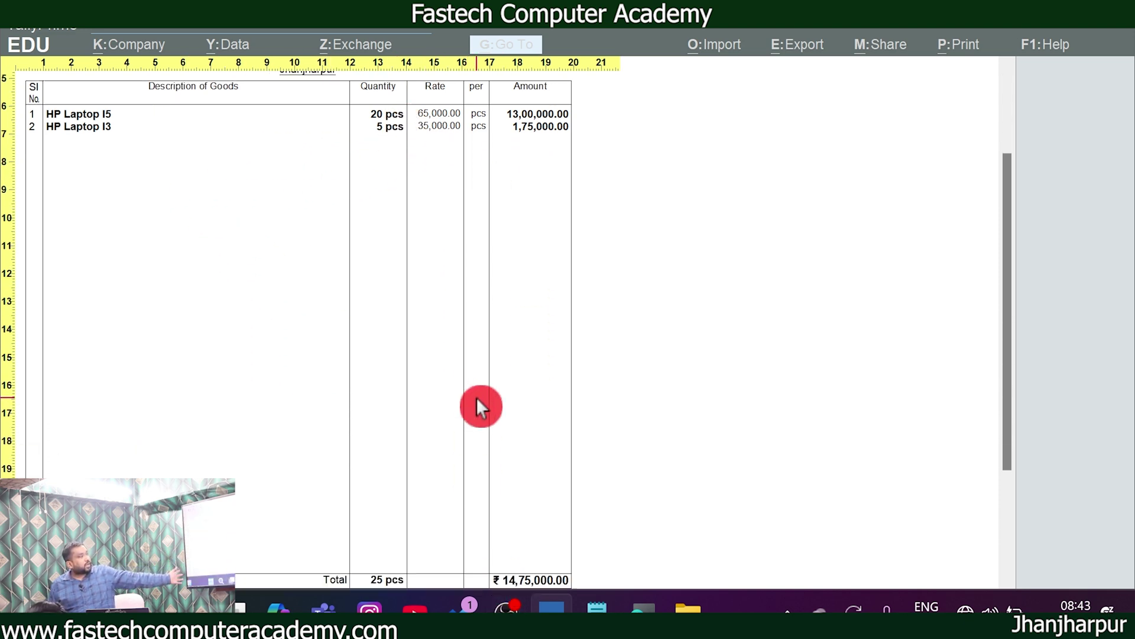
{"action": "scroll", "coordinate": [585, 461], "scroll_direction": "down", "scroll_amount": 2}
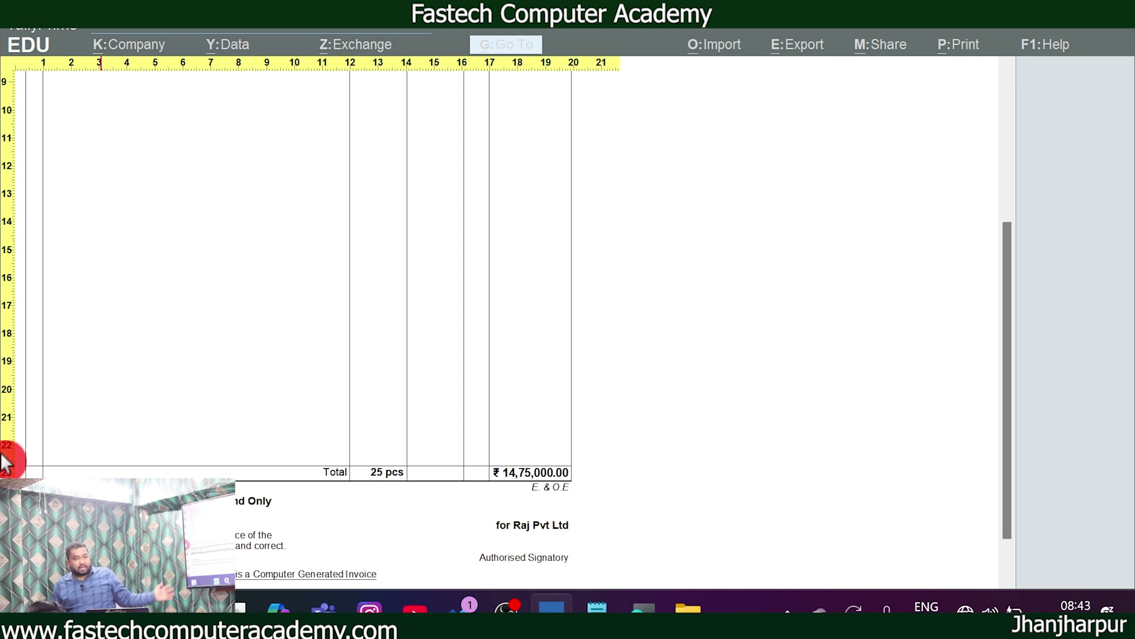
{"action": "scroll", "coordinate": [89, 459], "scroll_direction": "down", "scroll_amount": 1}
{"action": "scroll", "coordinate": [355, 503], "scroll_direction": "down", "scroll_amount": 1}
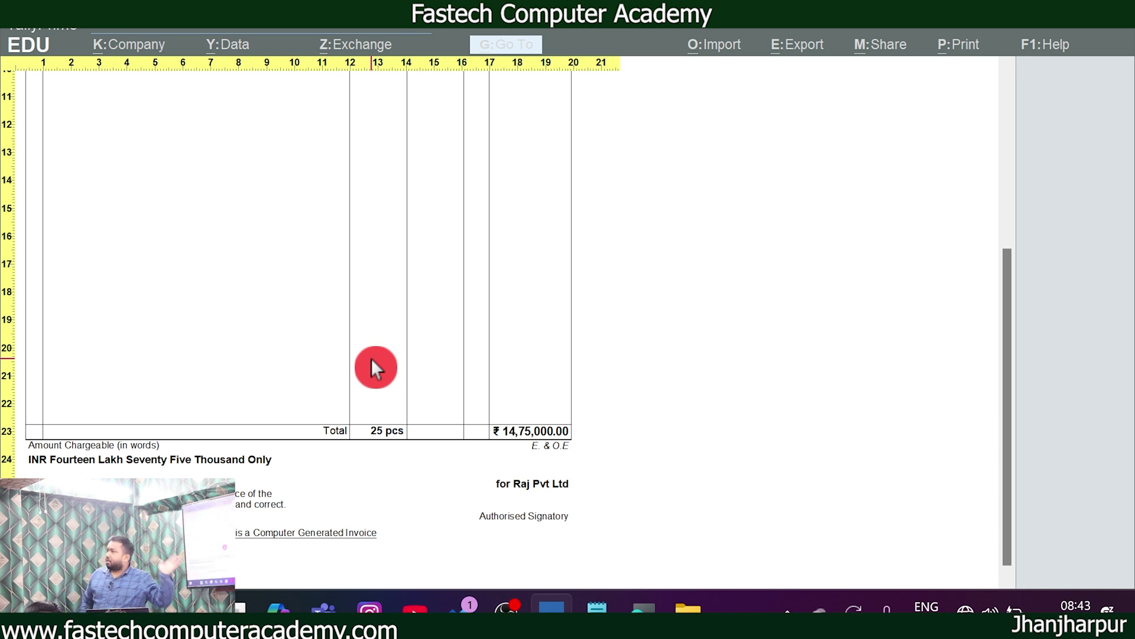
{"action": "key", "text": "Escape"}
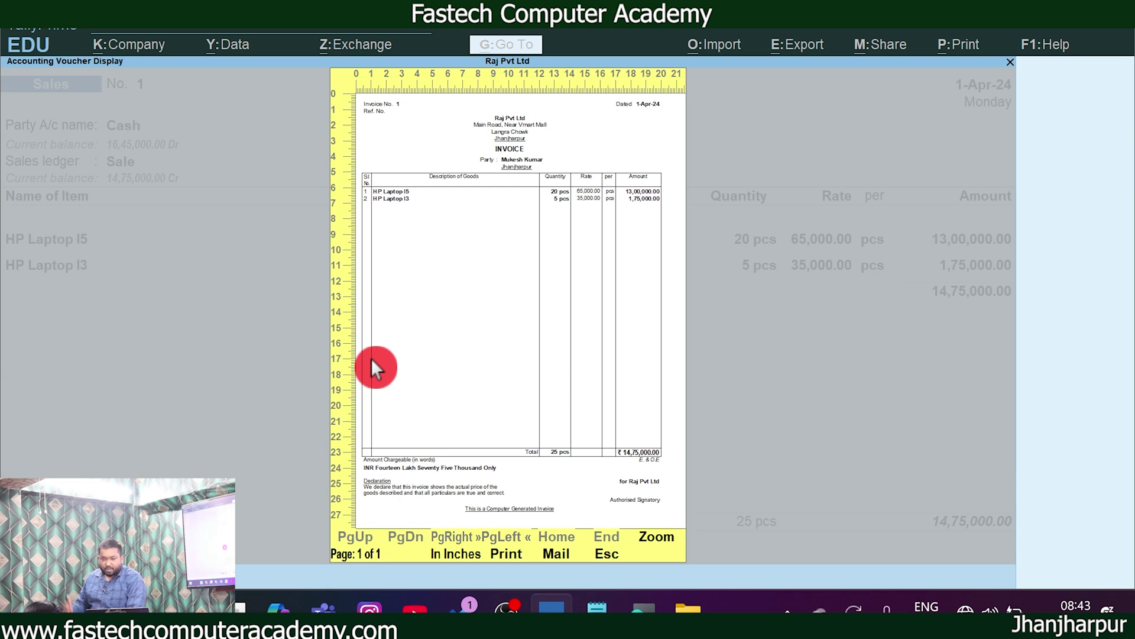
Close the invoice preview, leave the sales voucher without changes, and return to the Gateway of Tally
{"action": "key", "text": "Escape"}
{"action": "key", "text": "Escape"}
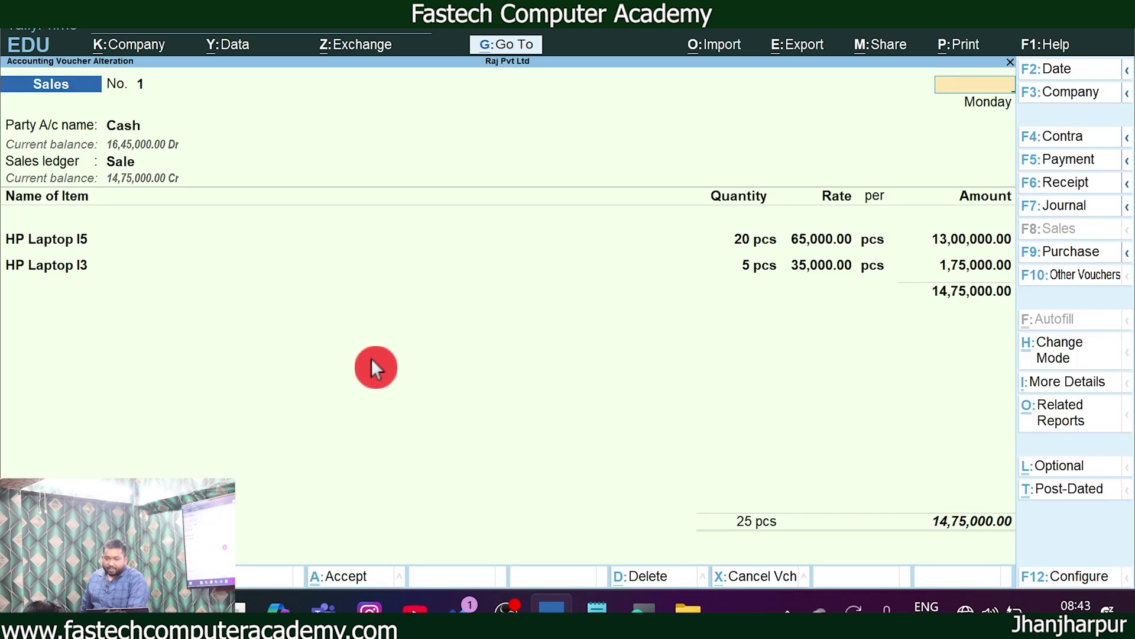
{"action": "key", "text": "Escape"}
{"action": "key", "text": "y"}
{"action": "key", "text": "Escape"}
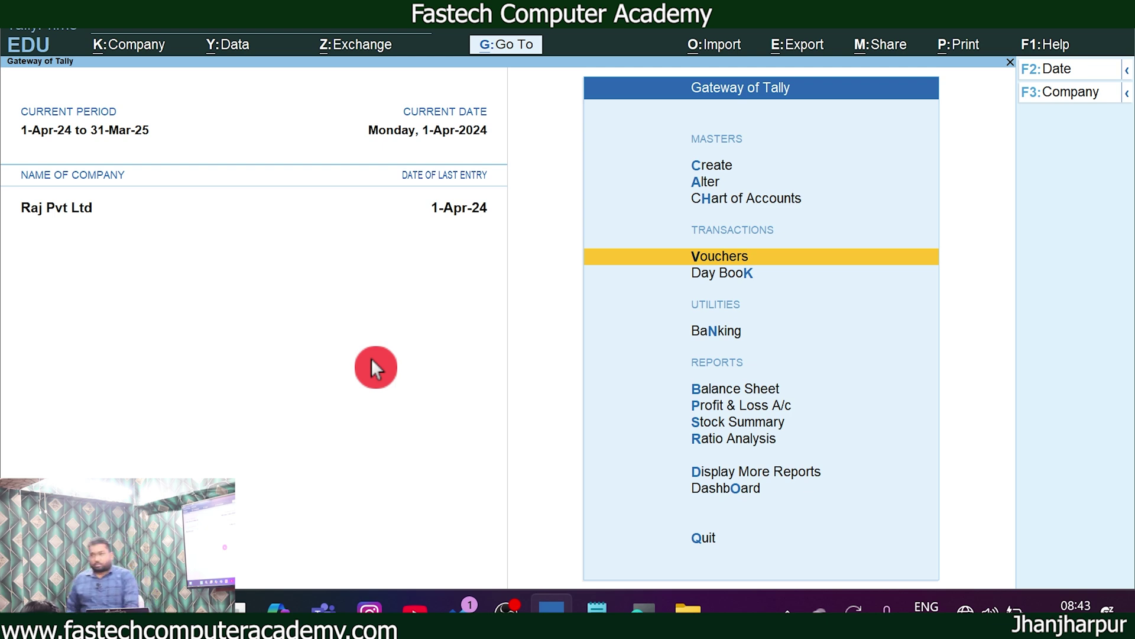
Switch to Notepad, highlight the trading account line in the list of final accounts, and return to TallyPrime
{"action": "key", "text": "alt+Tab"}
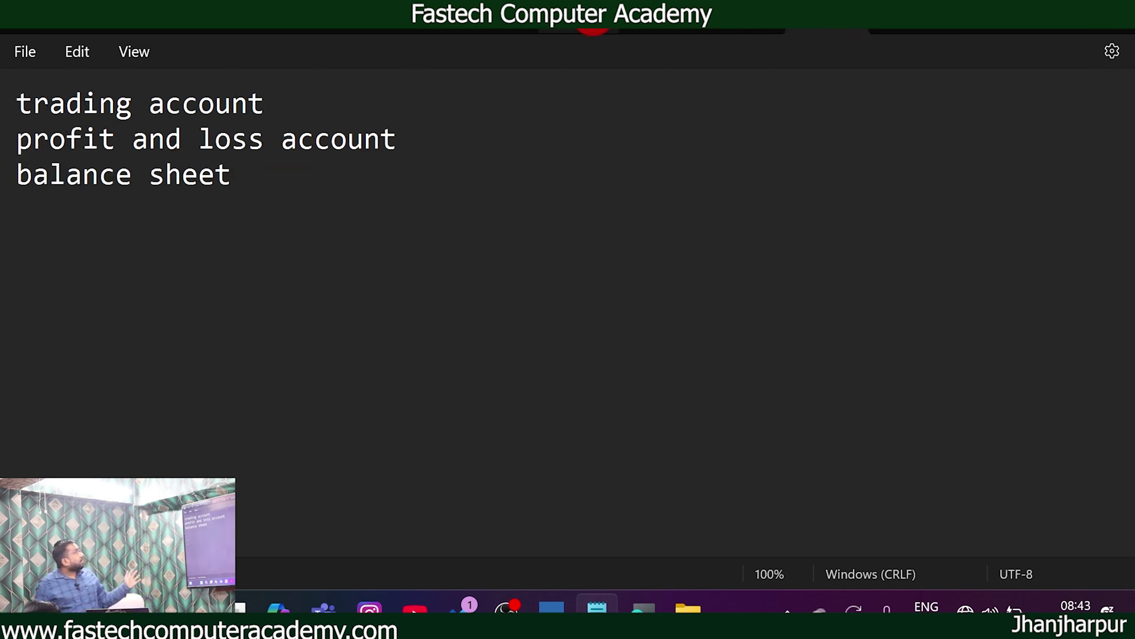
{"action": "left_click_drag", "start_coordinate": [304, 104], "coordinate": [32, 106]}
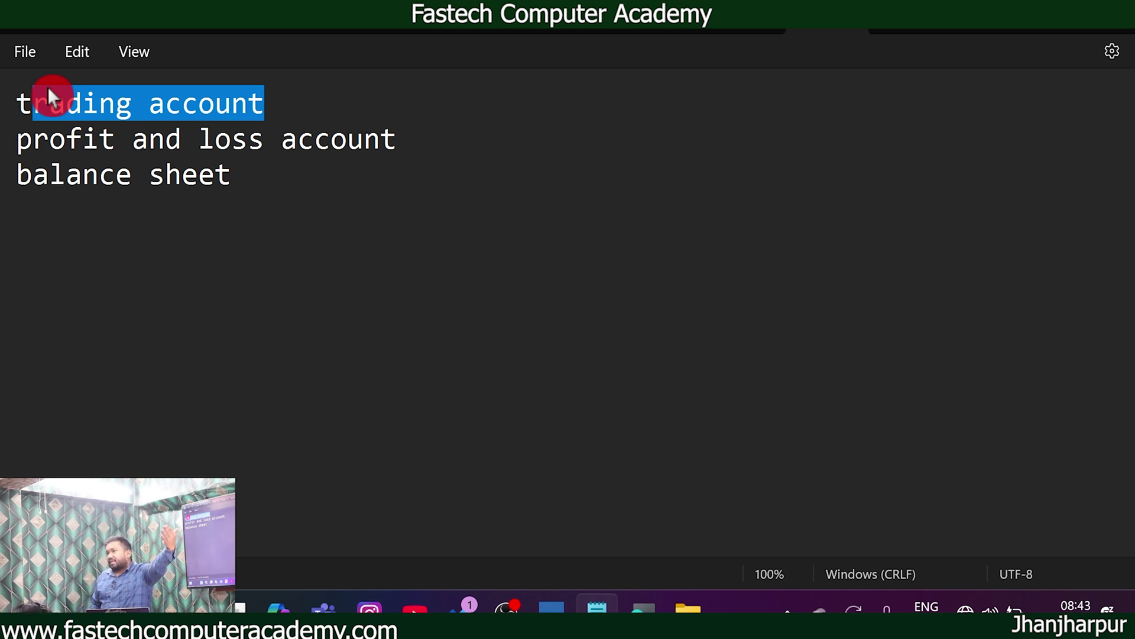
{"action": "key", "text": "alt+Tab"}
{"action": "key", "text": "super+w"}
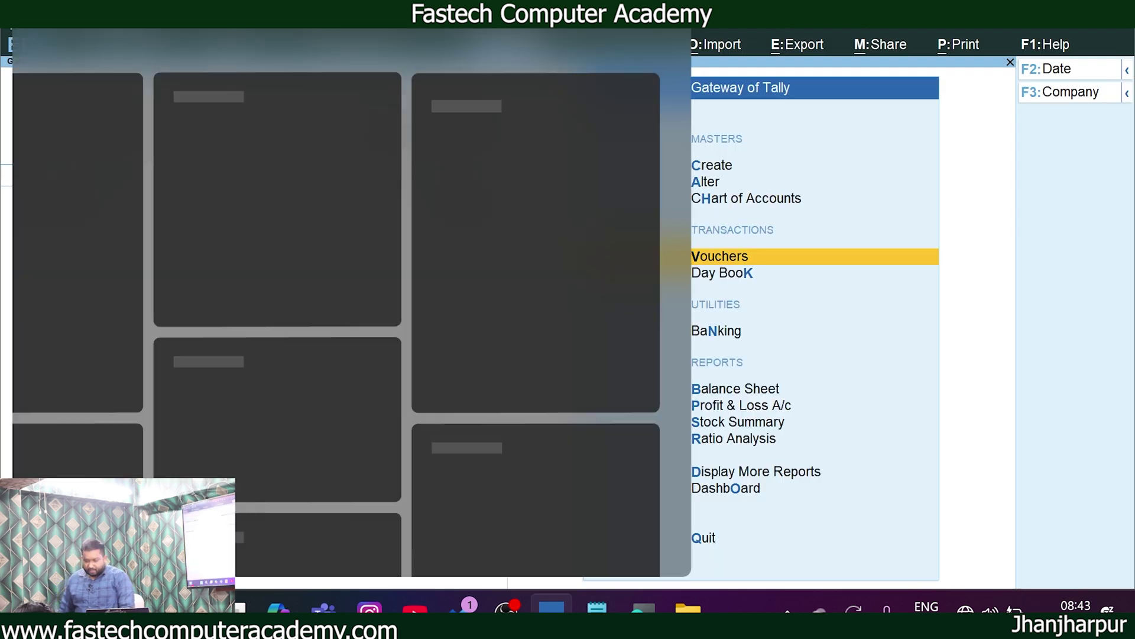
{"action": "left_click", "coordinate": [1017, 313]}
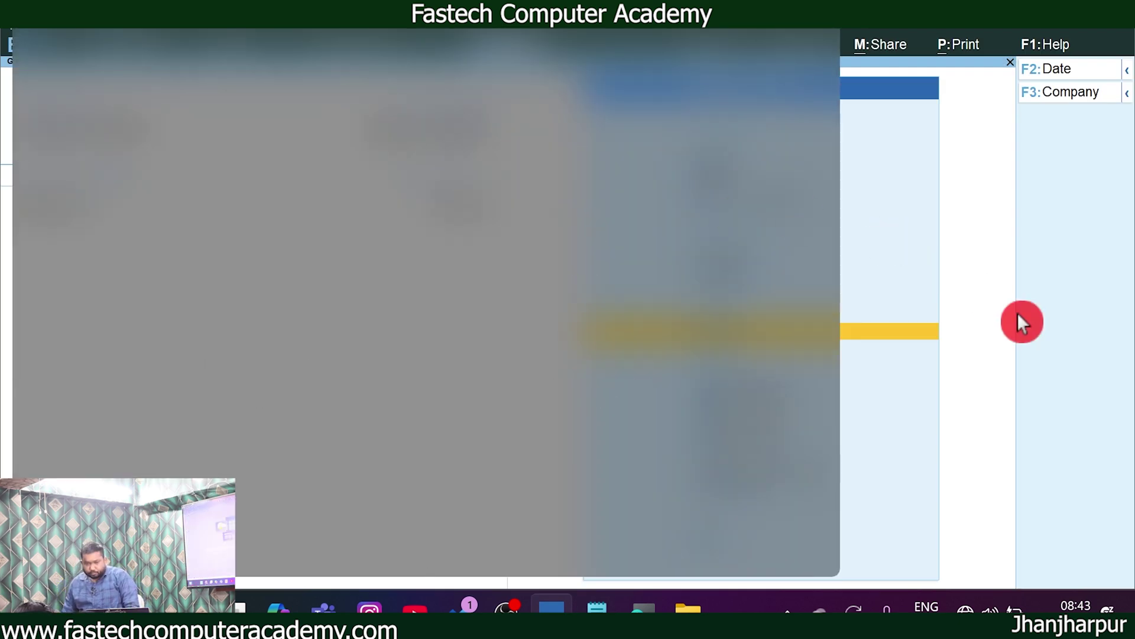
Open the Profit & Loss A/c and examine its opening stock, purchases, sales, closing stock, gross profit and nett profit
{"action": "key", "text": "Down"}
{"action": "key", "text": "Down"}
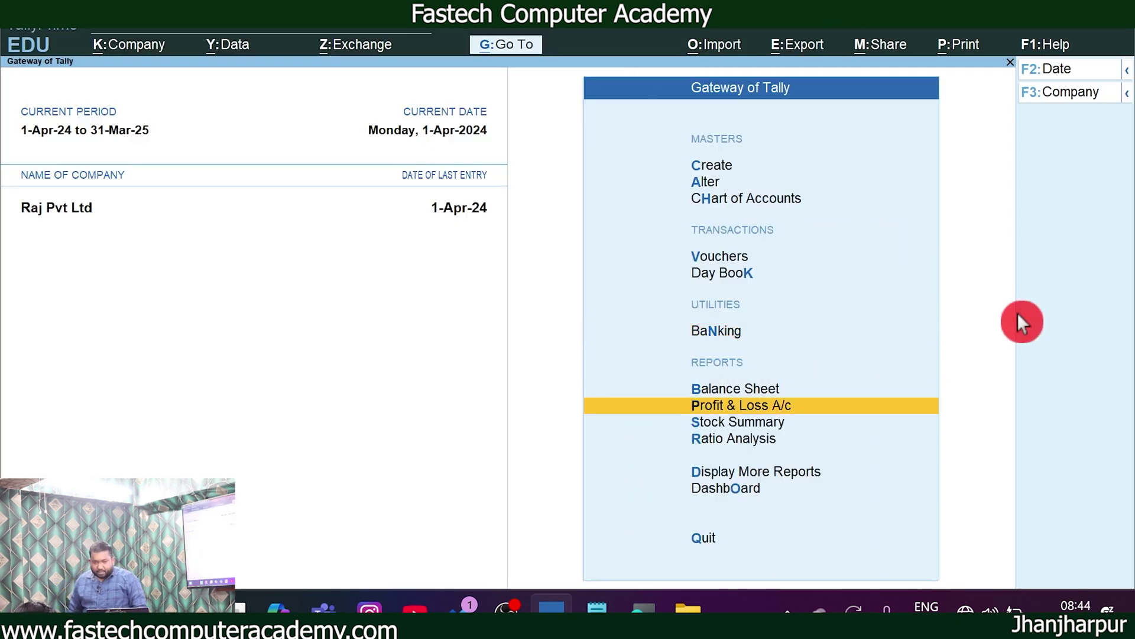
{"action": "key", "text": "Return"}
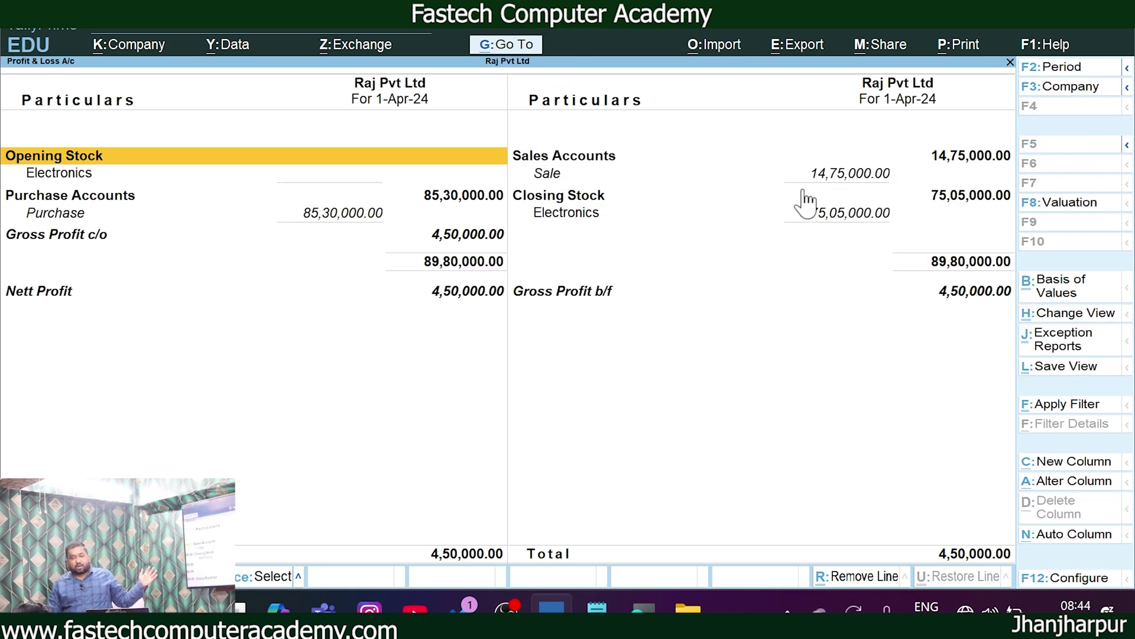
{"action": "left_click", "coordinate": [1036, 176]}
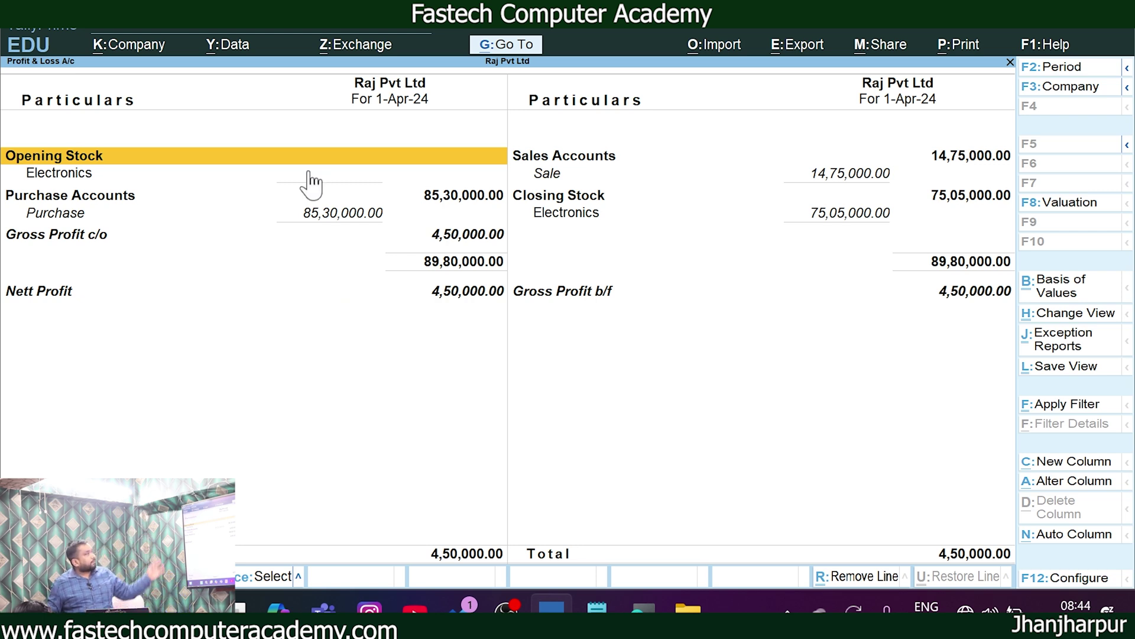
{"action": "left_click", "coordinate": [416, 274]}
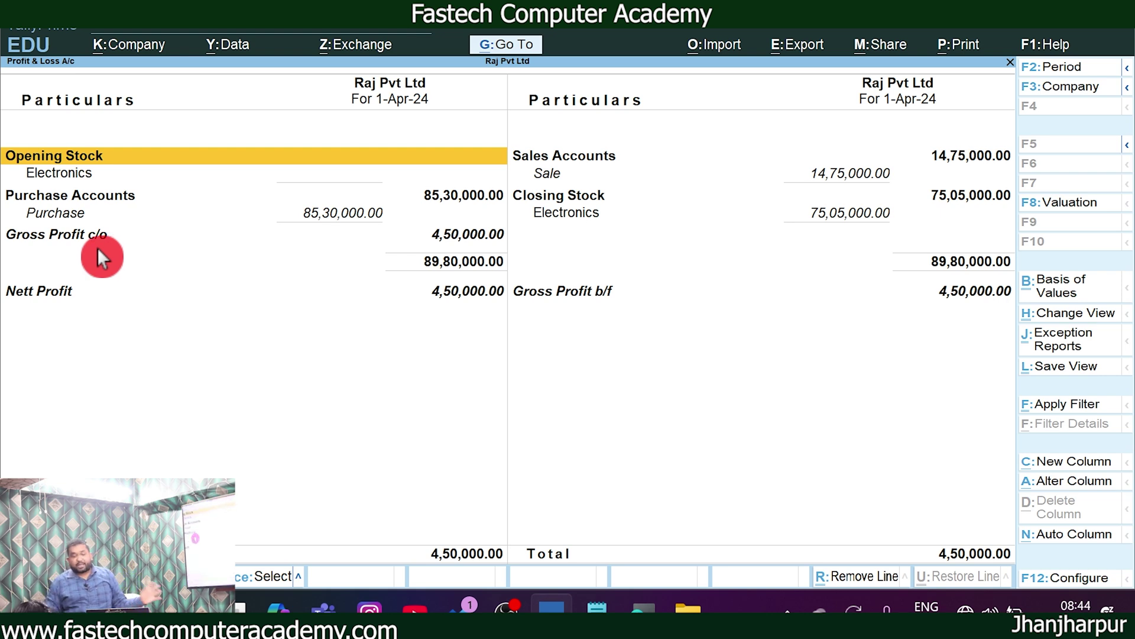
{"action": "left_click_drag", "start_coordinate": [1, 341], "coordinate": [408, 304]}
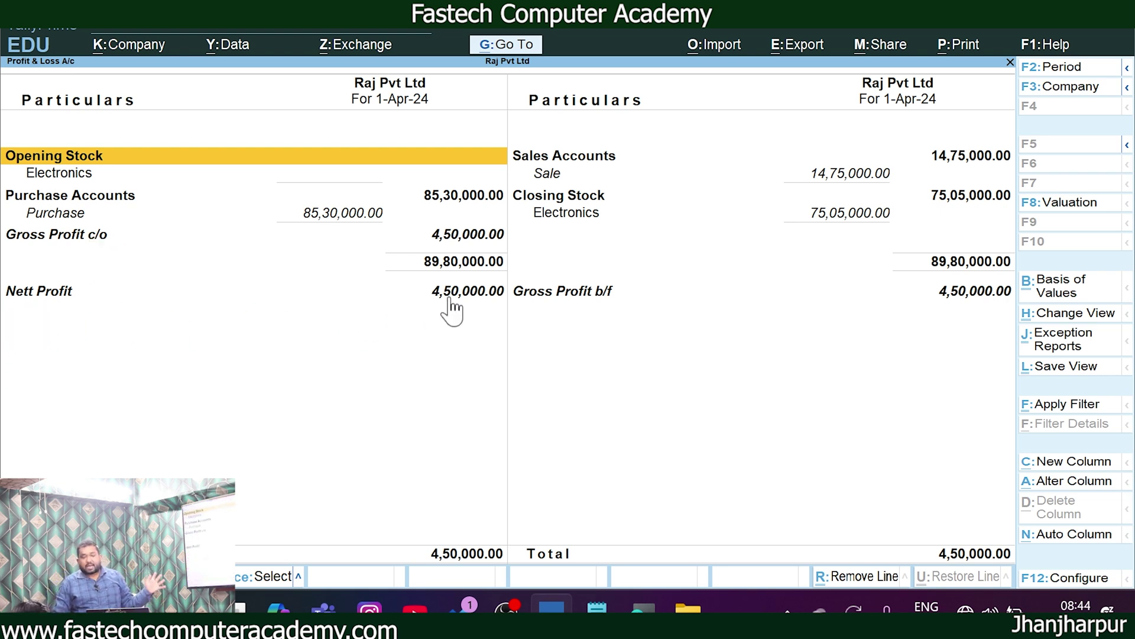
{"action": "left_click", "coordinate": [453, 287]}
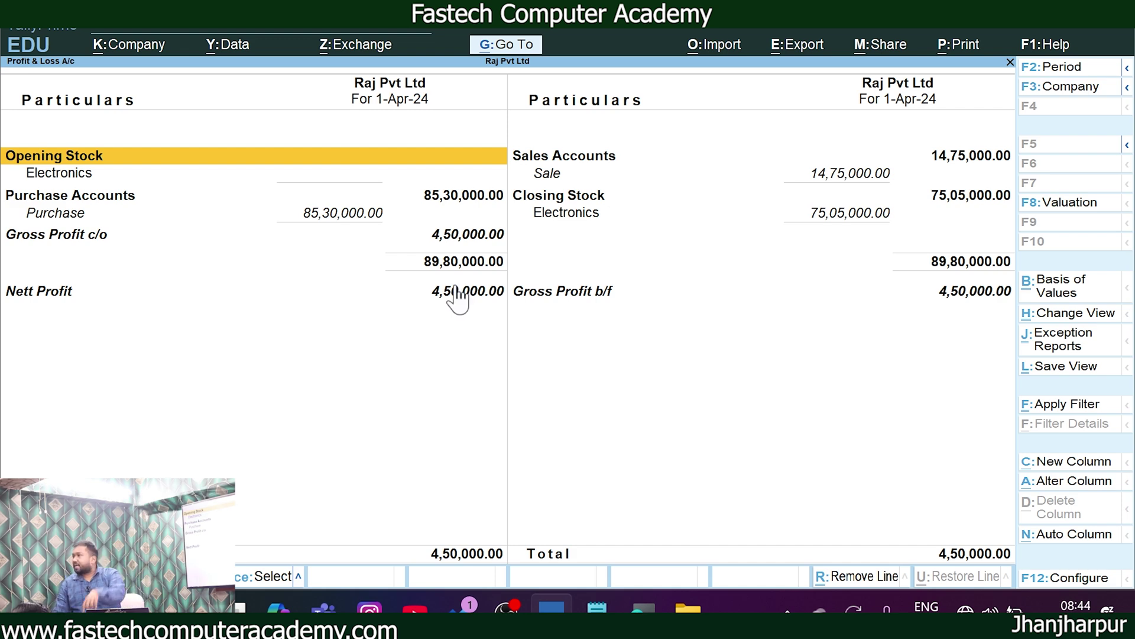
{"action": "left_click", "coordinate": [366, 306]}
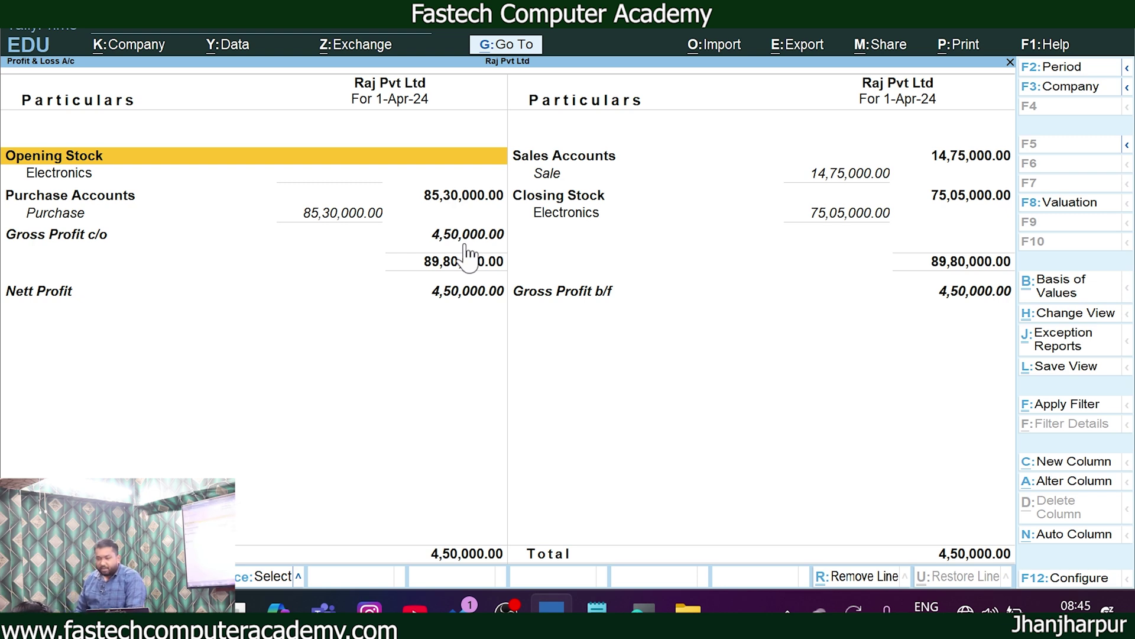
Replace the Profit & Loss A/c with the detailed Balance Sheet and examine its Sundry Creditors and Profit & Loss A/c lines
{"action": "key", "text": "Escape"}
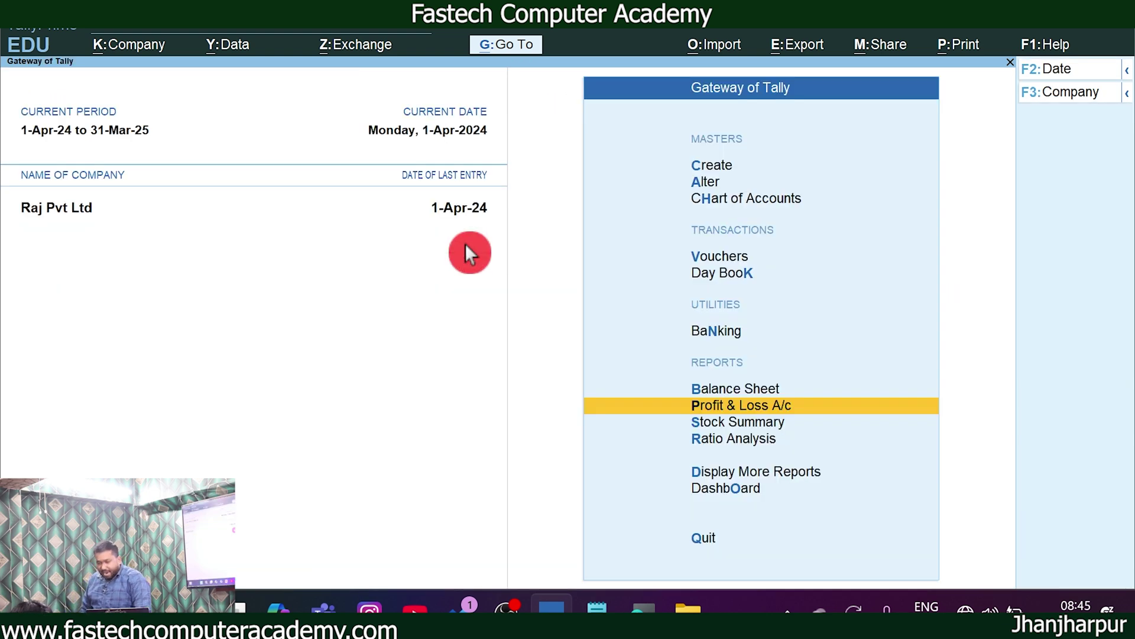
{"action": "key", "text": "Up"}
{"action": "key", "text": "Return"}
{"action": "key", "text": "alt+F5"}
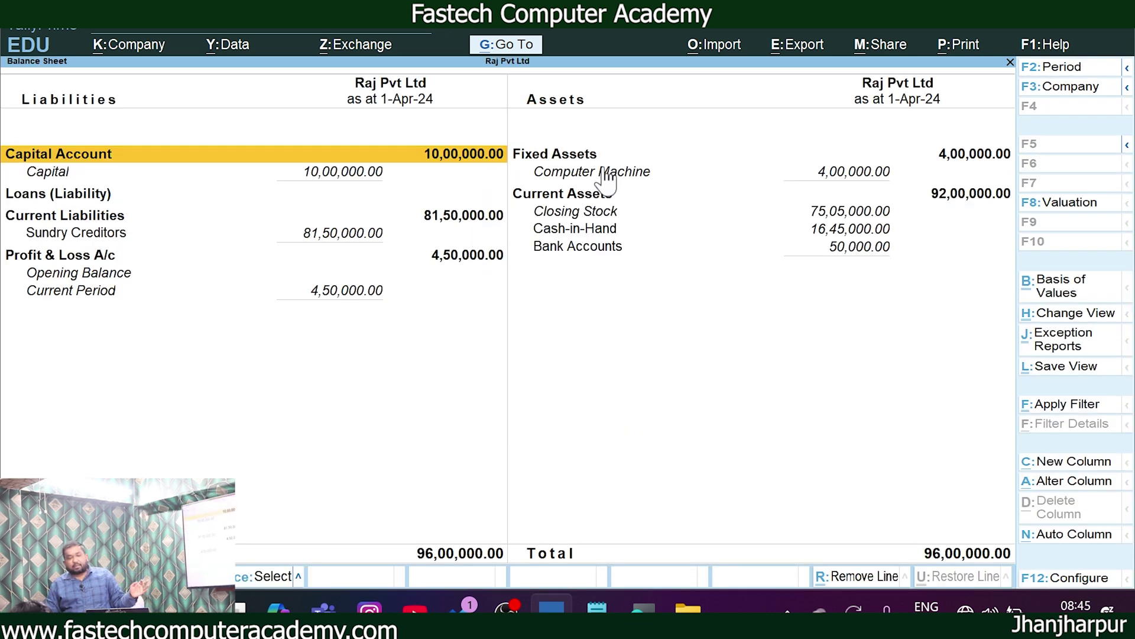
{"action": "left_click", "coordinate": [462, 260]}
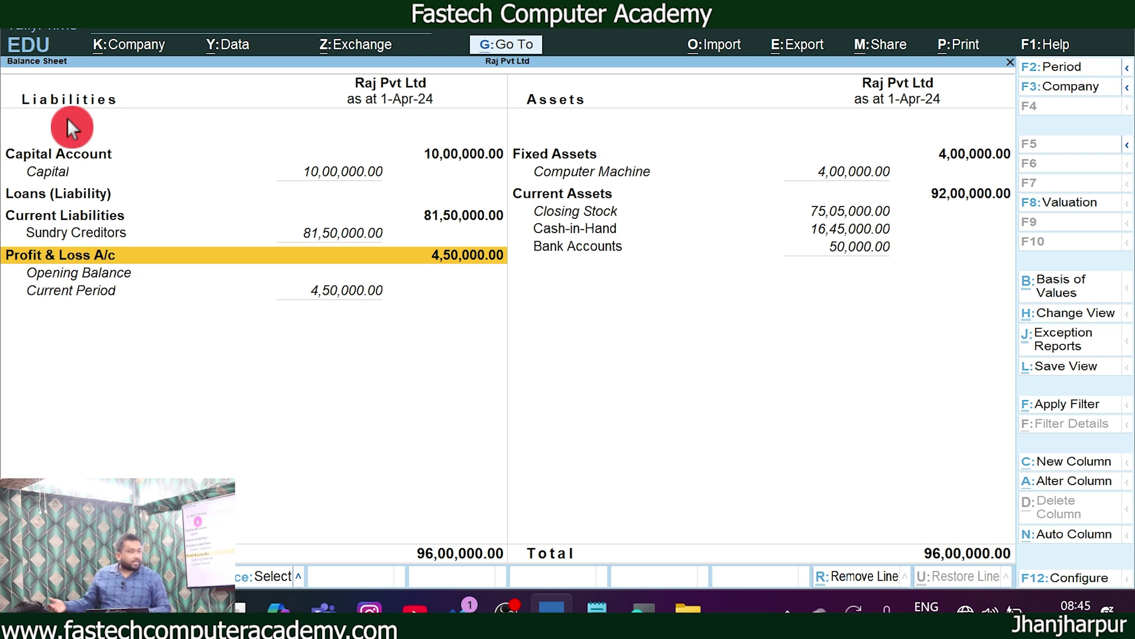
{"action": "key", "text": "Up"}
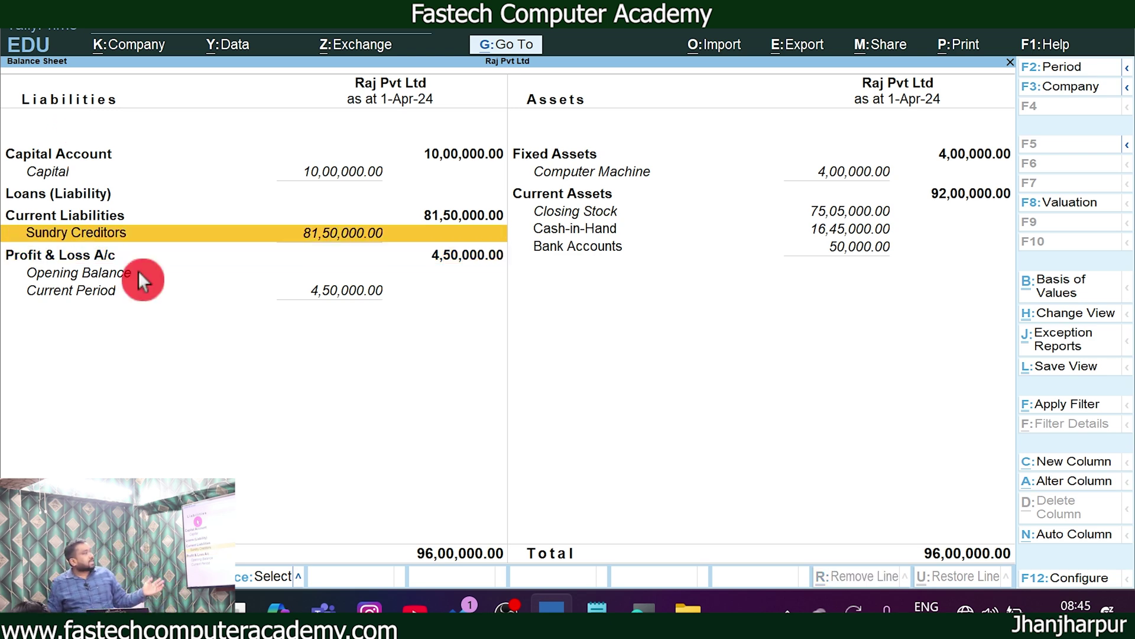
{"action": "left_click", "coordinate": [432, 263]}
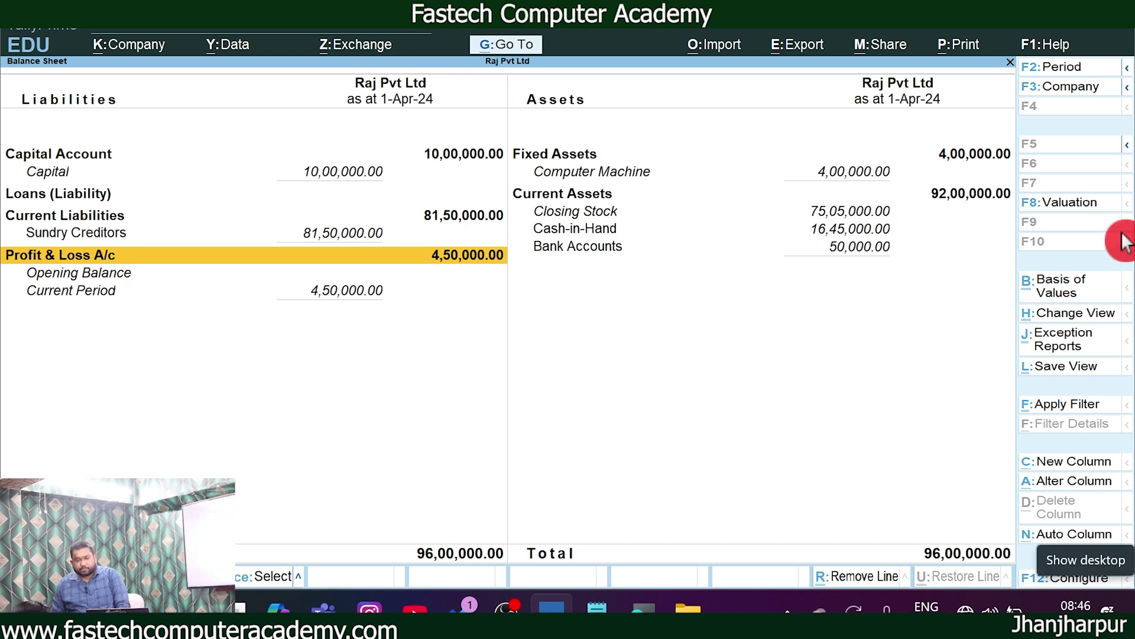
Drill down from Closing Stock under Current Assets through the Electronics stock group to the items in Laptop
{"action": "key", "text": "Right"}
{"action": "key", "text": "Up"}
{"action": "key", "text": "Up"}
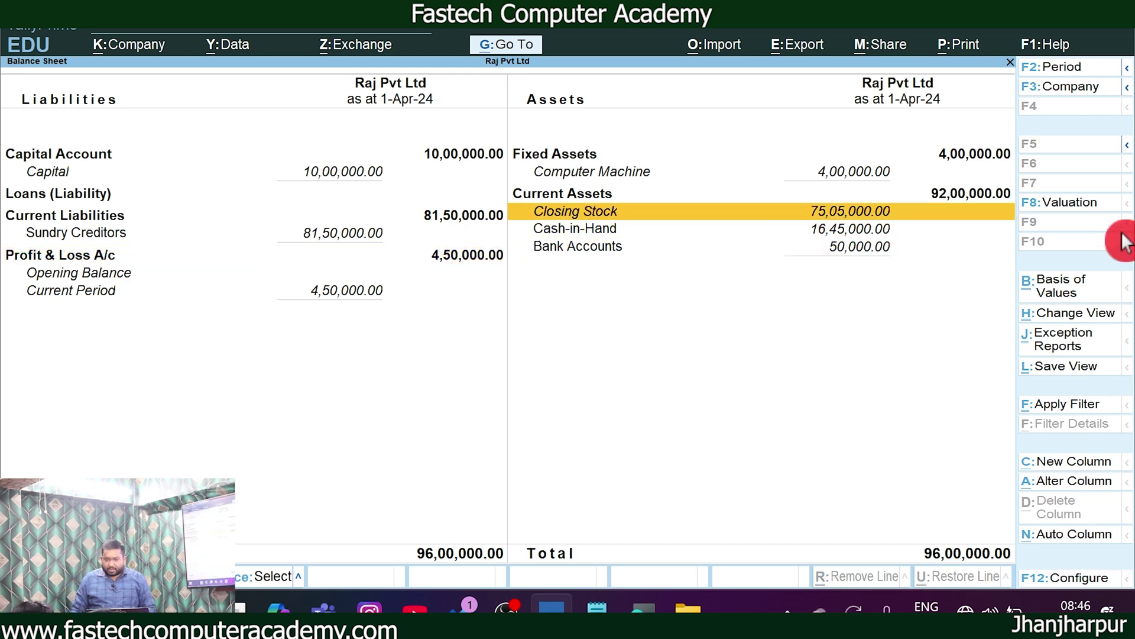
{"action": "key", "text": "Return"}
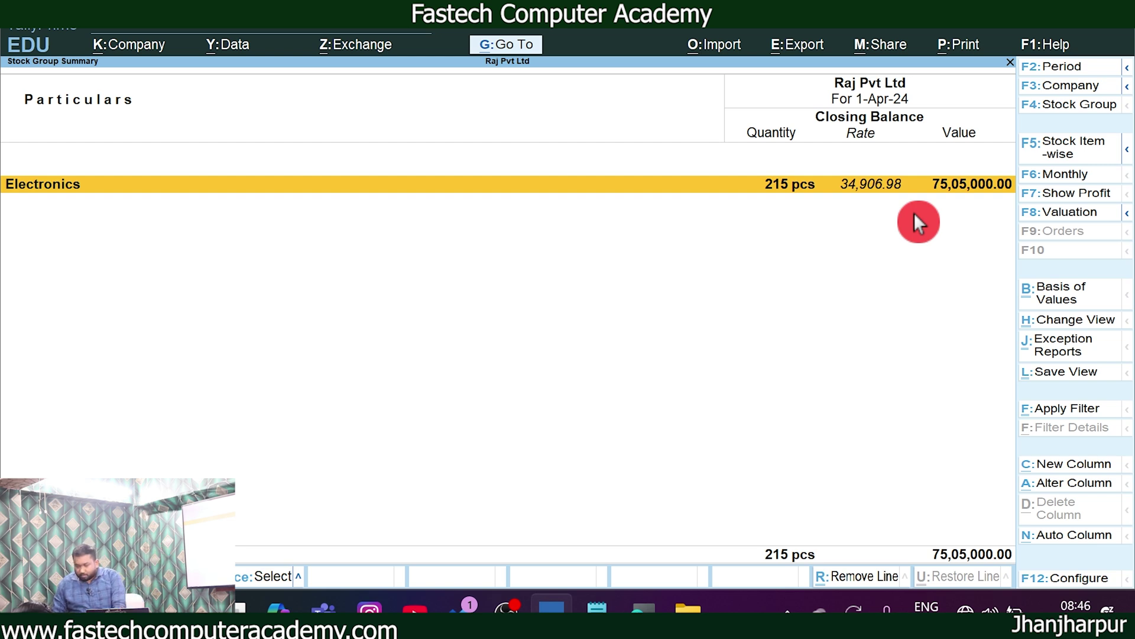
{"action": "key", "text": "Return"}
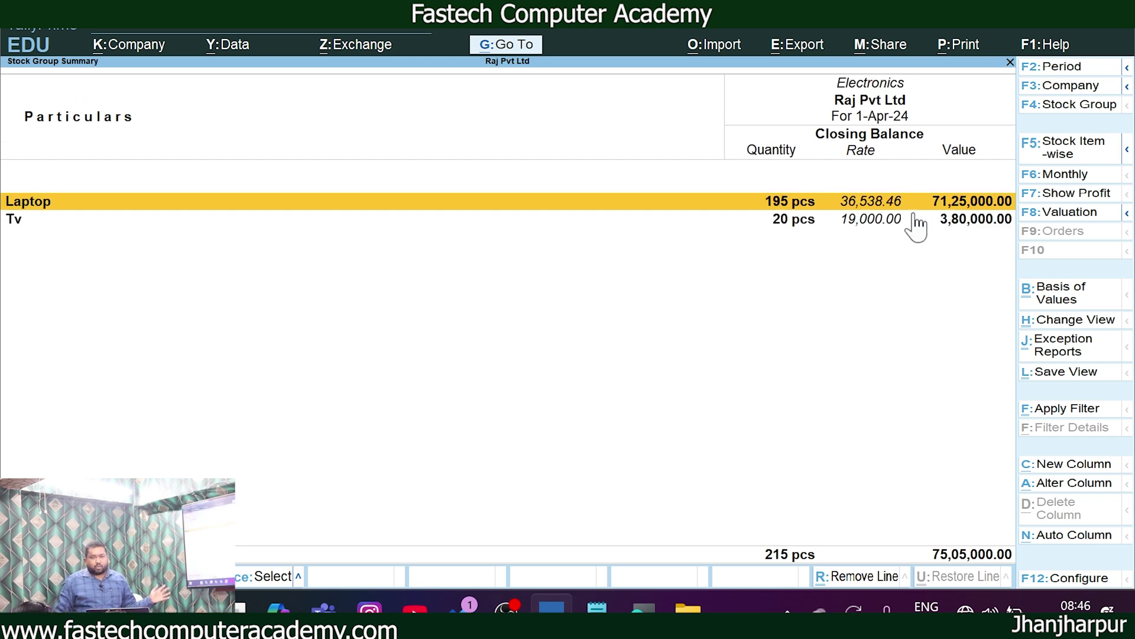
{"action": "key", "text": "Return"}
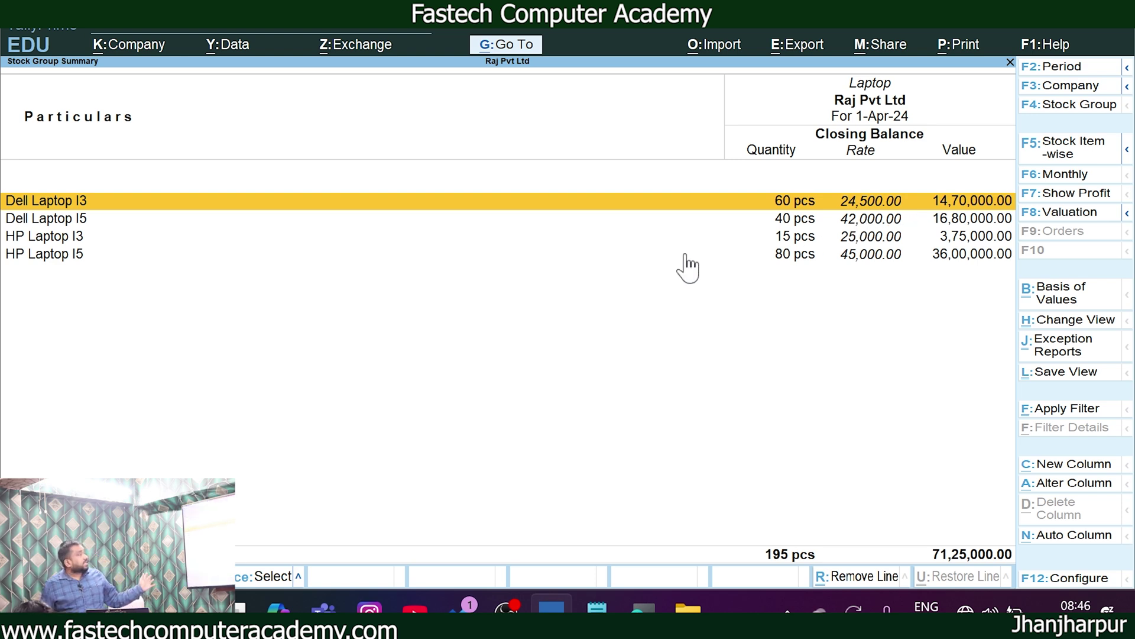
Examine the closing quantity, rate and value of HP Laptop I5 and HP Laptop I3
{"action": "left_click", "coordinate": [33, 261]}
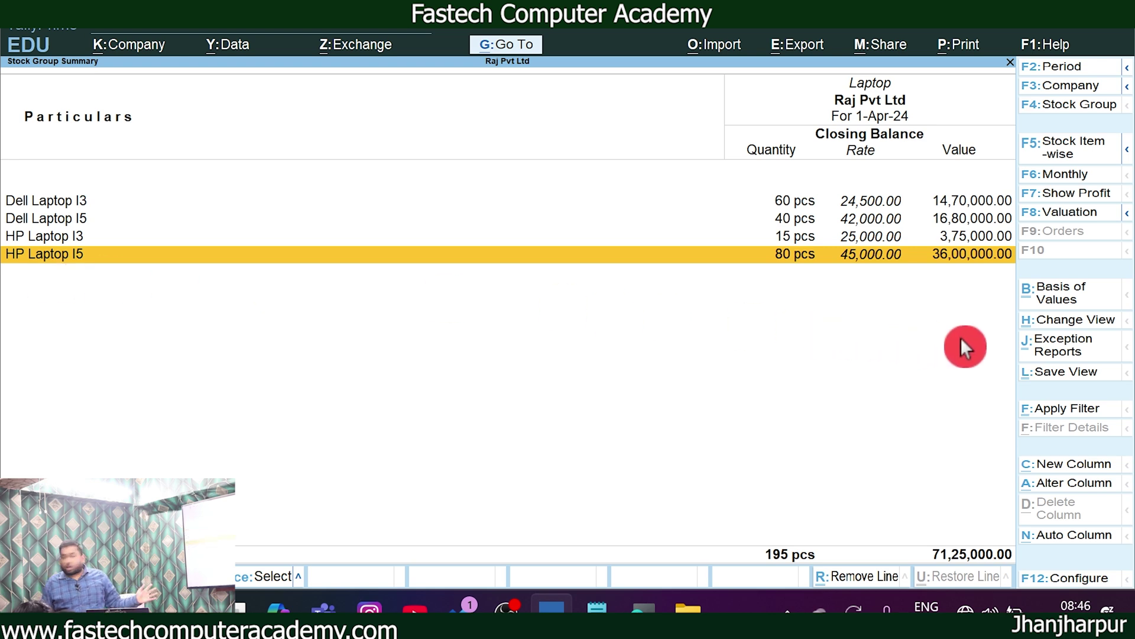
{"action": "key", "text": "Up"}
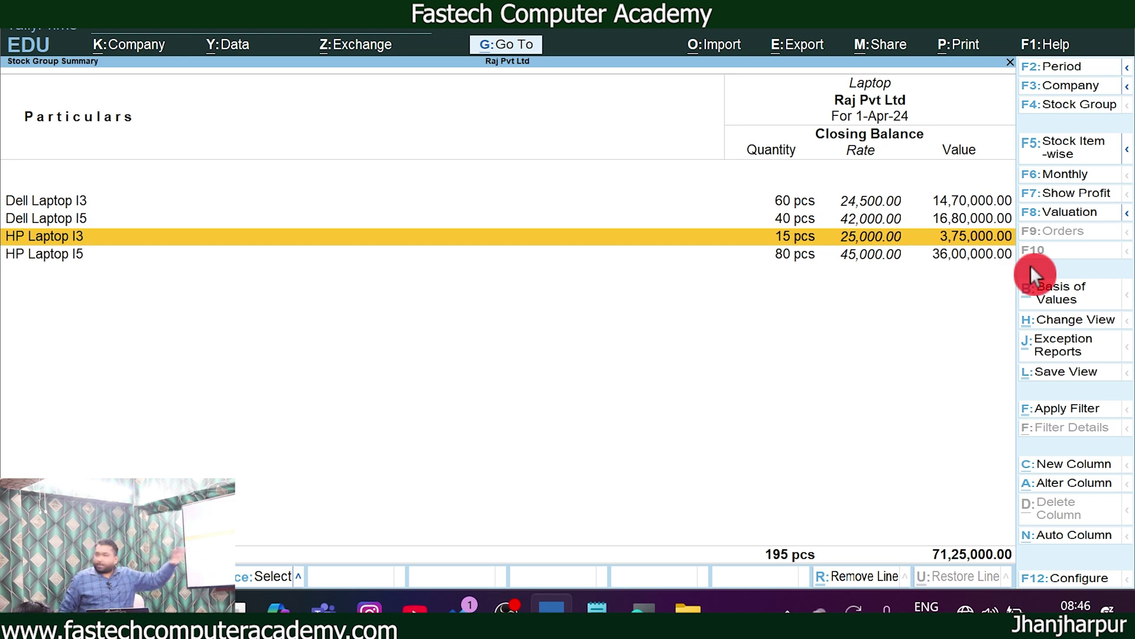
{"action": "key", "text": "Down"}
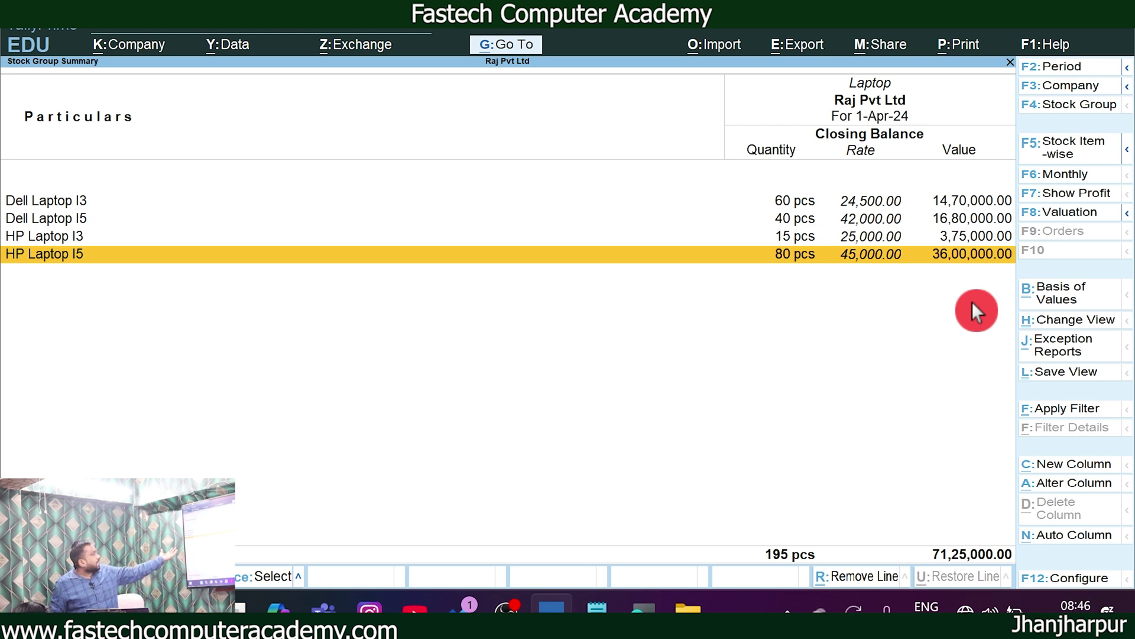
Open the HP Laptop I5 monthly summary and examine April's inward, outward and closing quantities and values
{"action": "key", "text": "Return"}
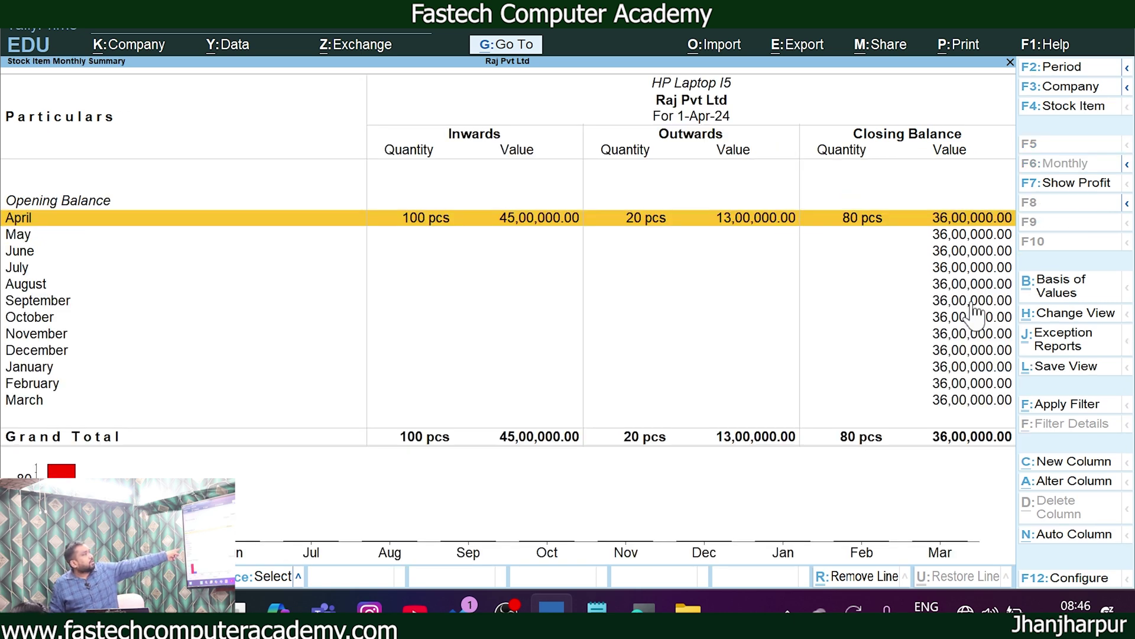
{"action": "key", "text": "Return"}
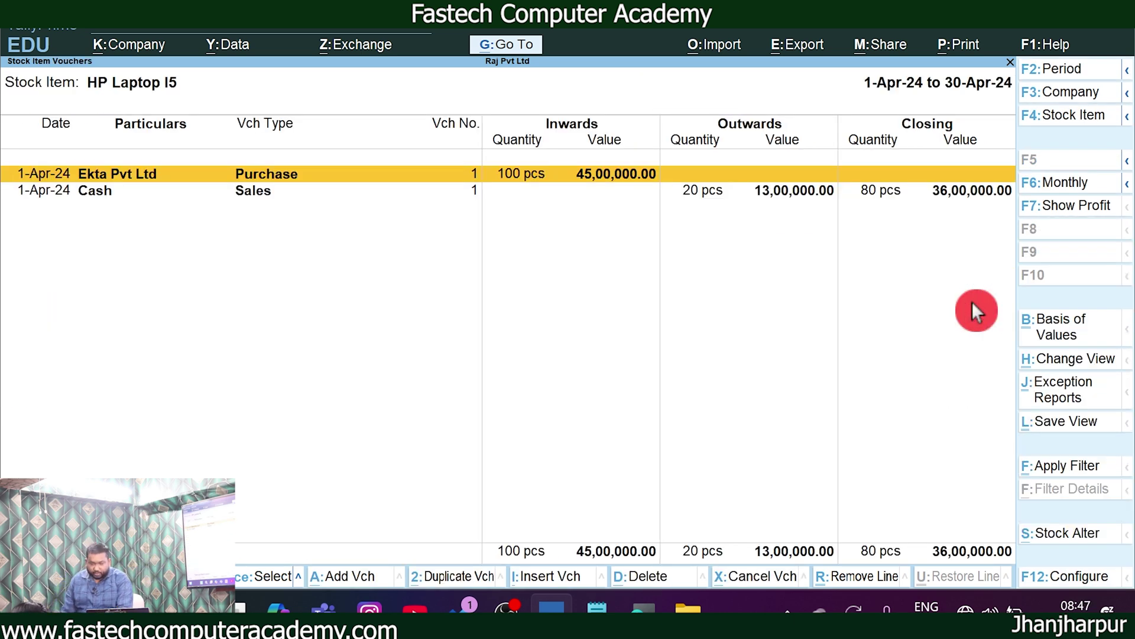
{"action": "key", "text": "Escape"}
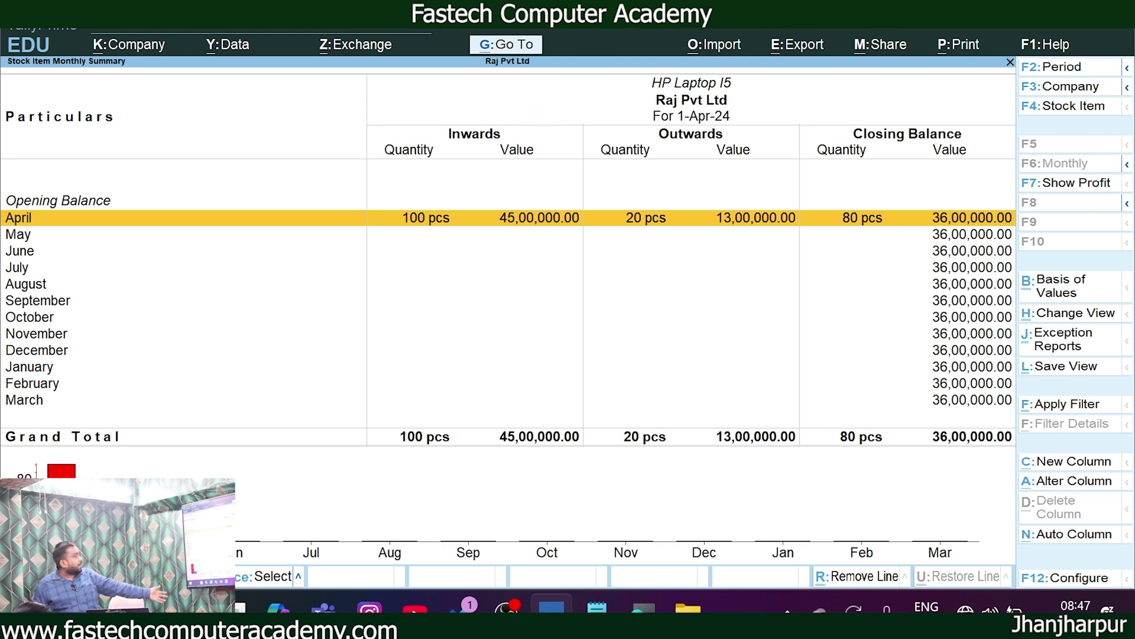
{"action": "left_click", "coordinate": [1016, 195]}
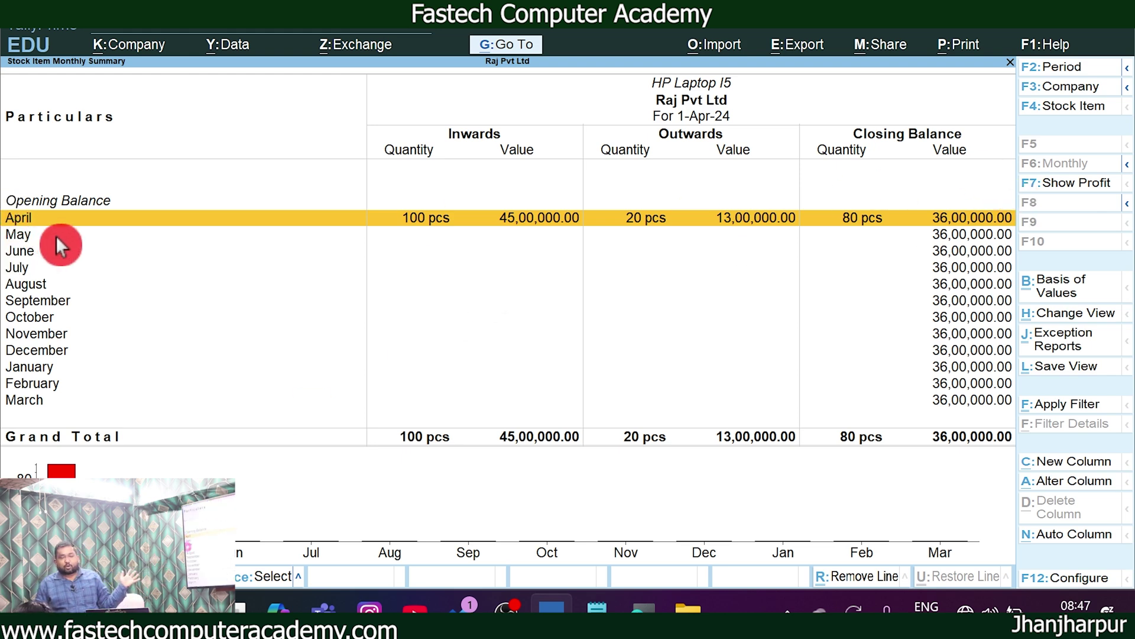
{"action": "left_click", "coordinate": [439, 130]}
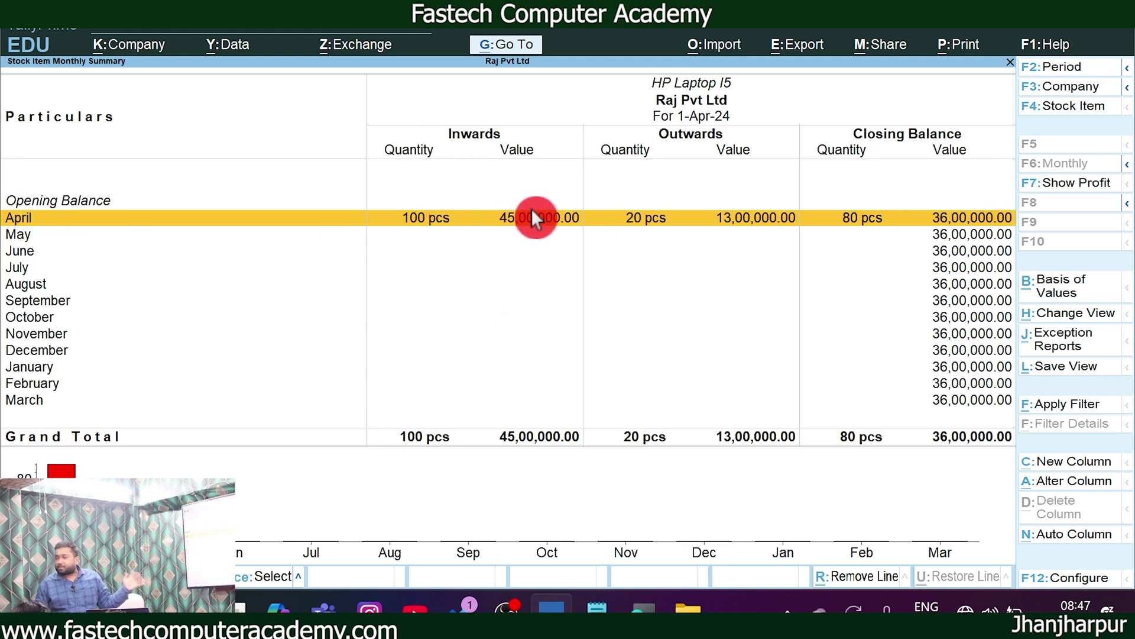
{"action": "left_click", "coordinate": [501, 157]}
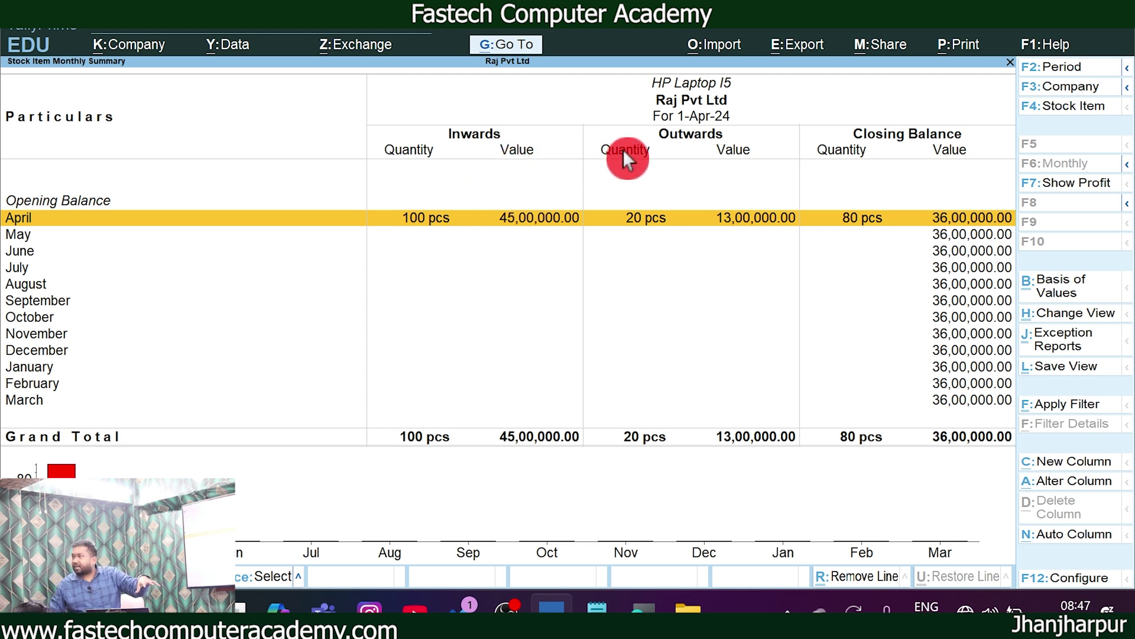
{"action": "left_click", "coordinate": [751, 213]}
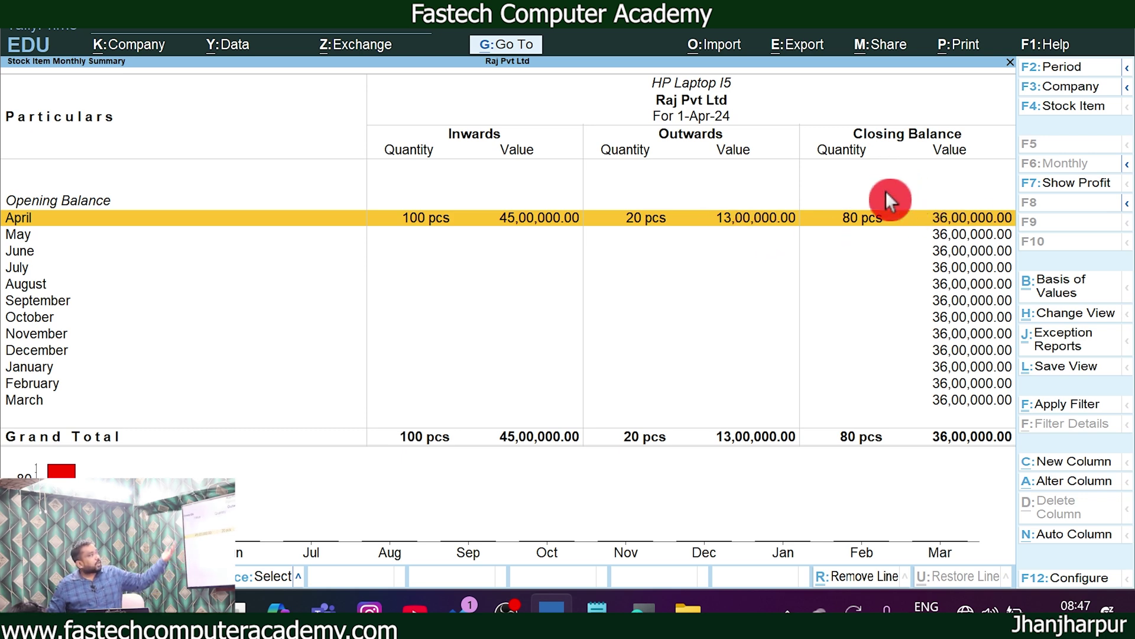
Open the April vouchers of HP Laptop I5 and compare the Ekta Pvt Ltd purchase with the cash sale
{"action": "left_click", "coordinate": [877, 233]}
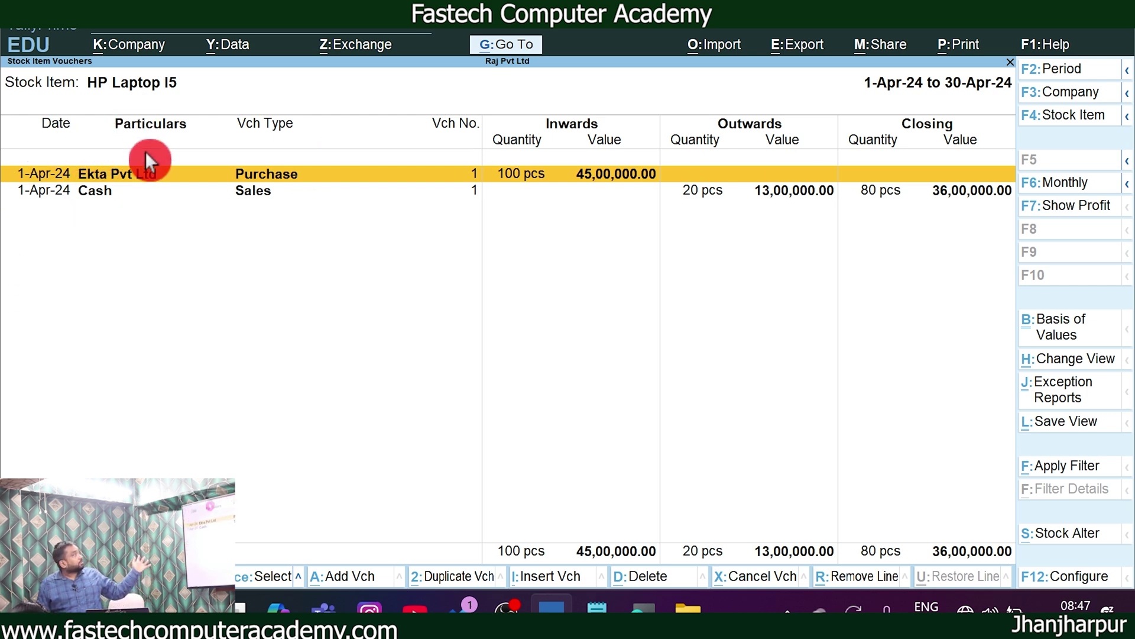
{"action": "left_click", "coordinate": [342, 168]}
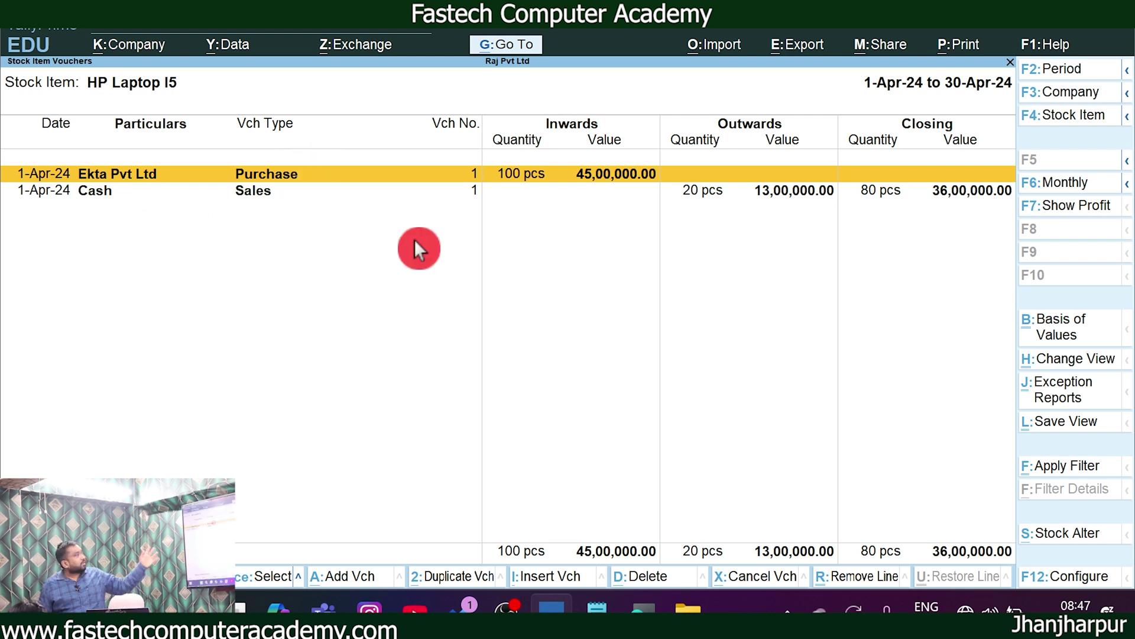
{"action": "left_click", "coordinate": [714, 191]}
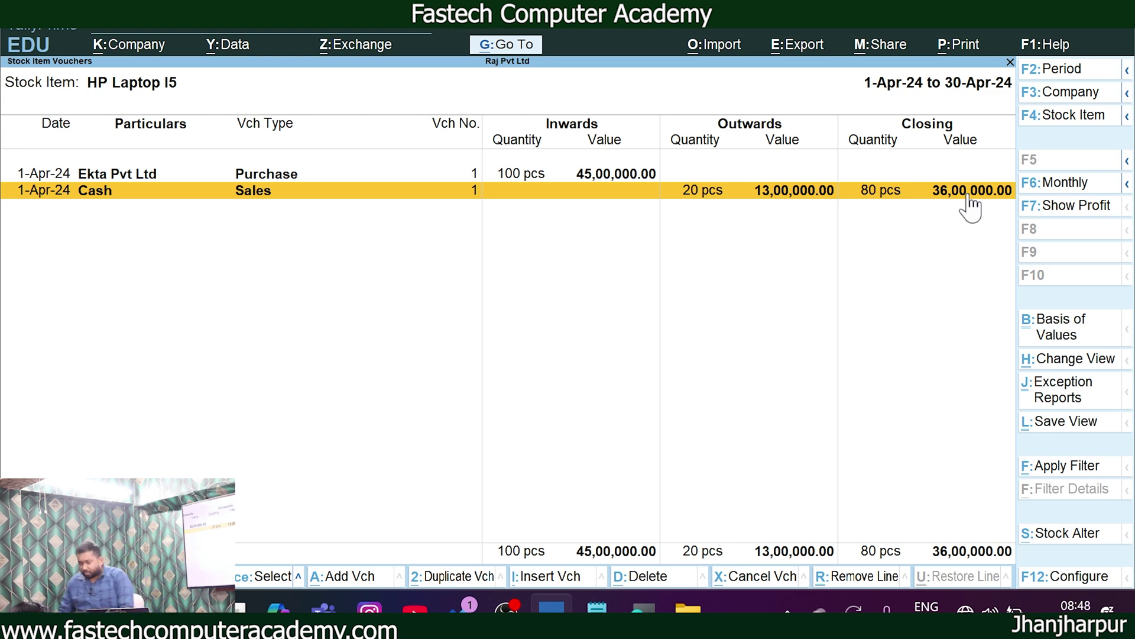
Close the HP Laptop I5 vouchers and monthly summary, and back out of the stock group summaries
{"action": "key", "text": "Escape"}
{"action": "key", "text": "Escape"}
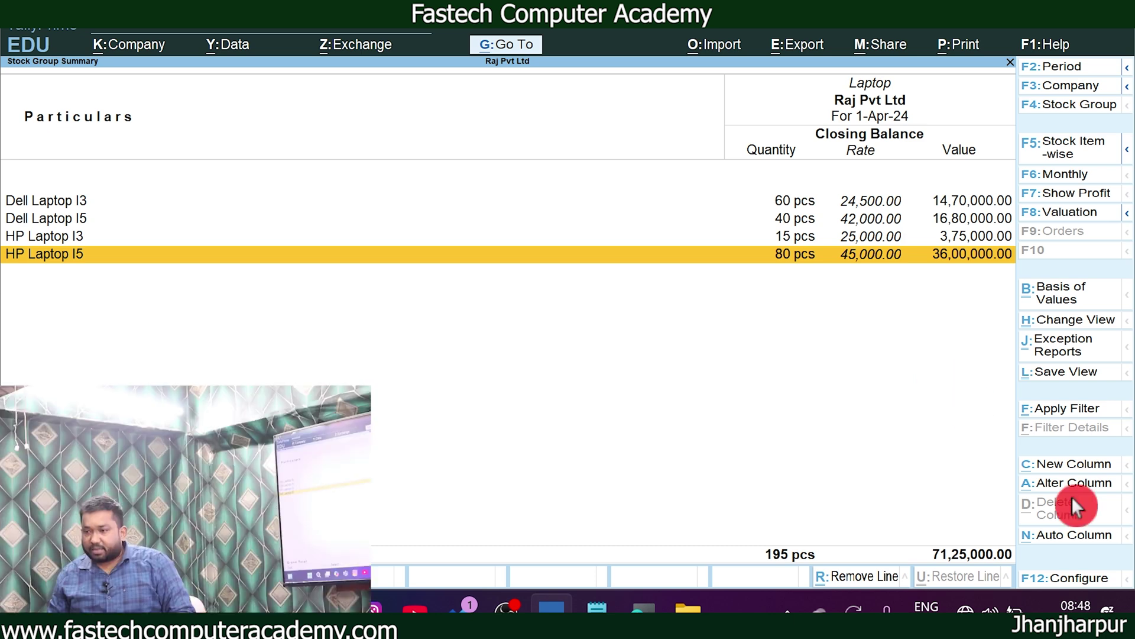
{"action": "key", "text": "Escape"}
{"action": "key", "text": "Escape"}
{"action": "key", "text": "Escape"}
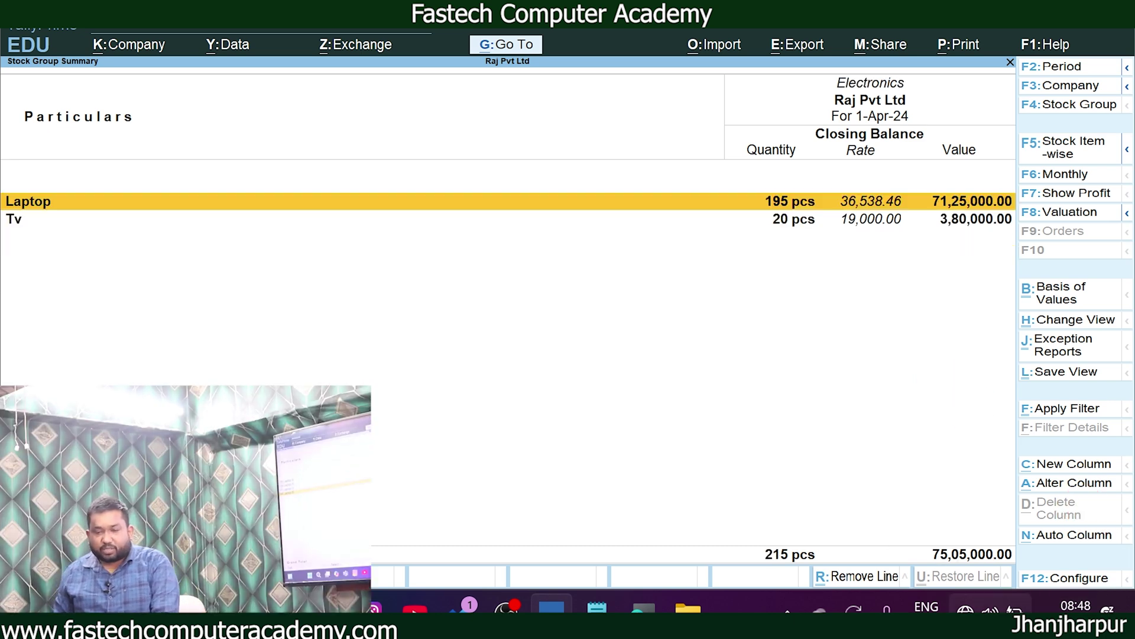